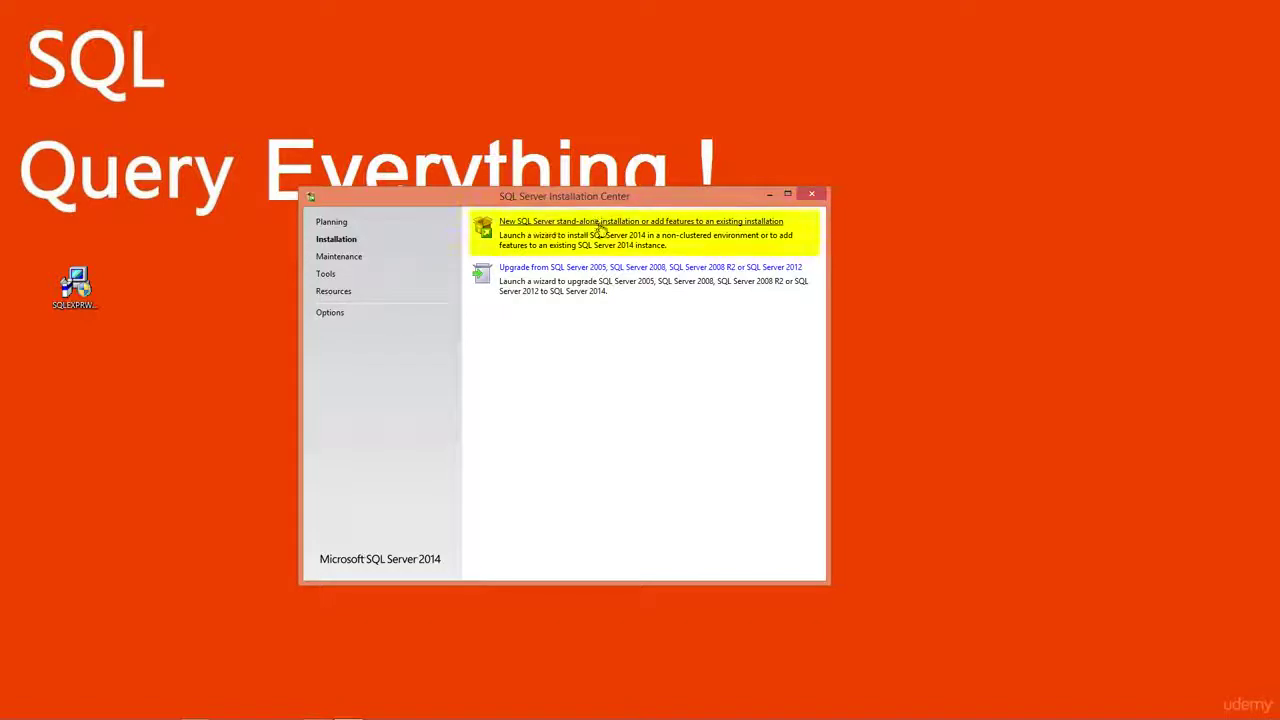
# Start a new SQL Server stand-alone installation, accept the license terms and continue without using Microsoft Update.
pyautogui.click(605, 224)
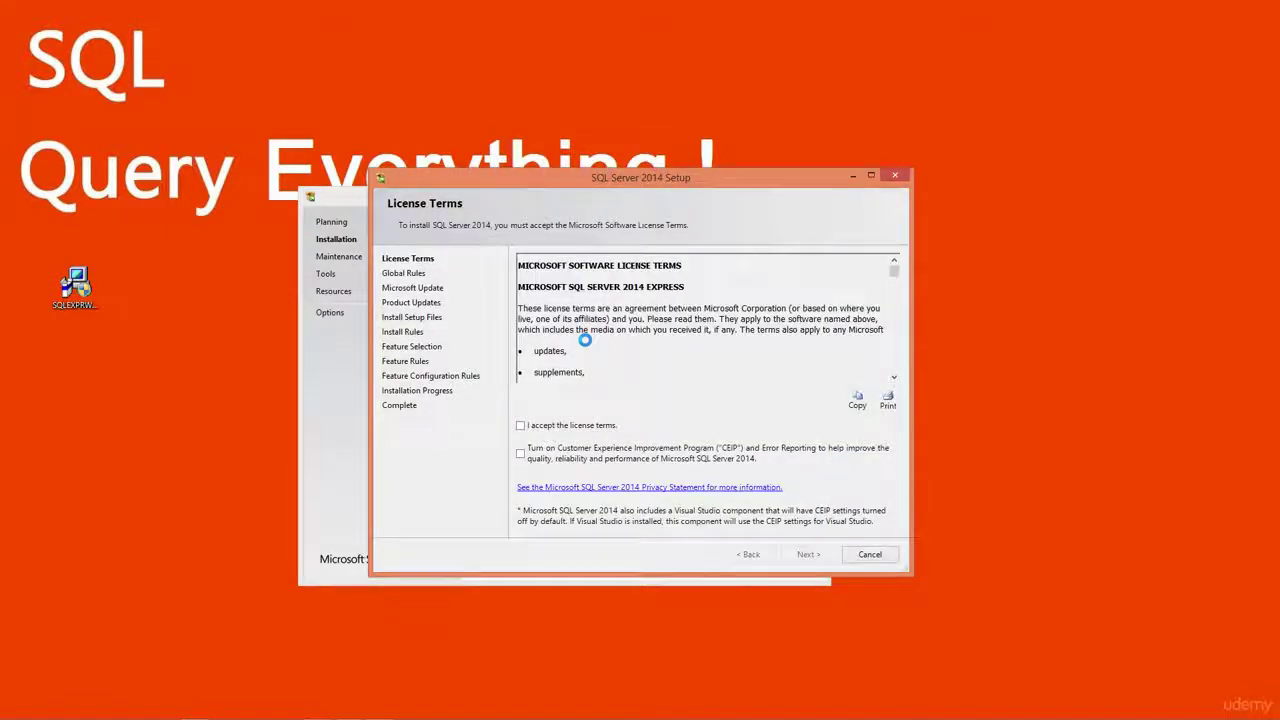
pyautogui.click(520, 427)
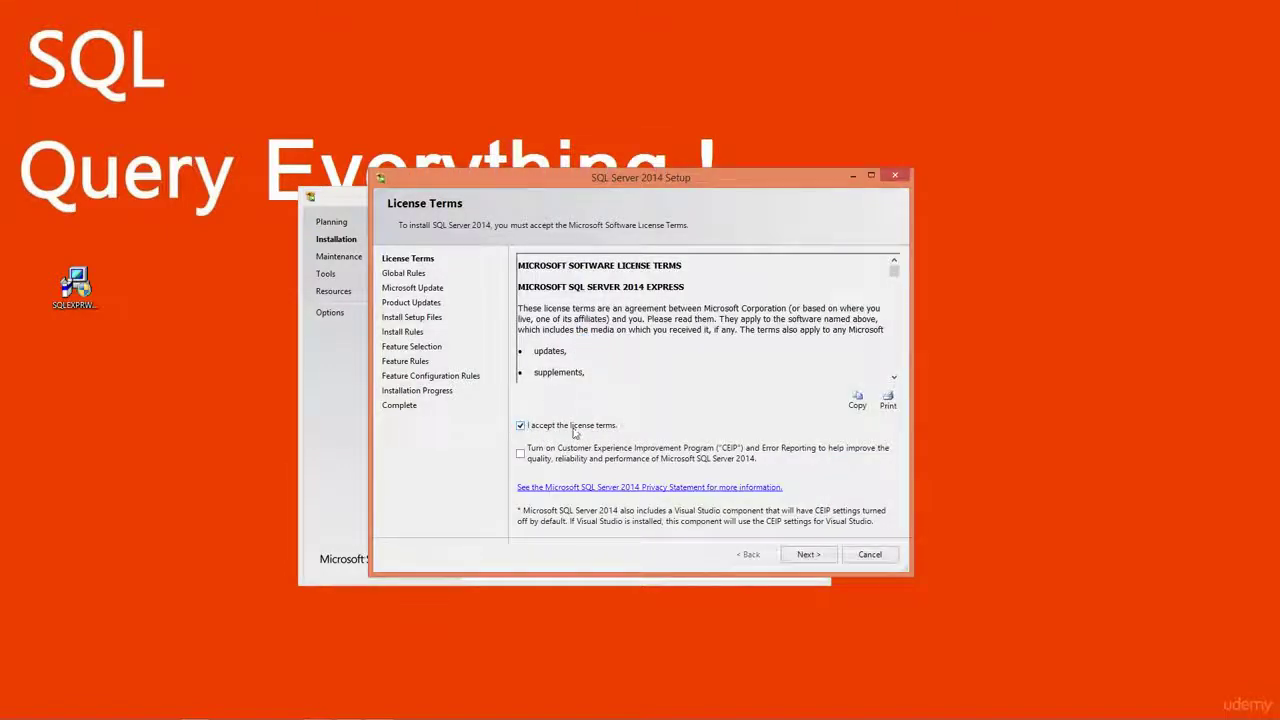
pyautogui.click(805, 555)
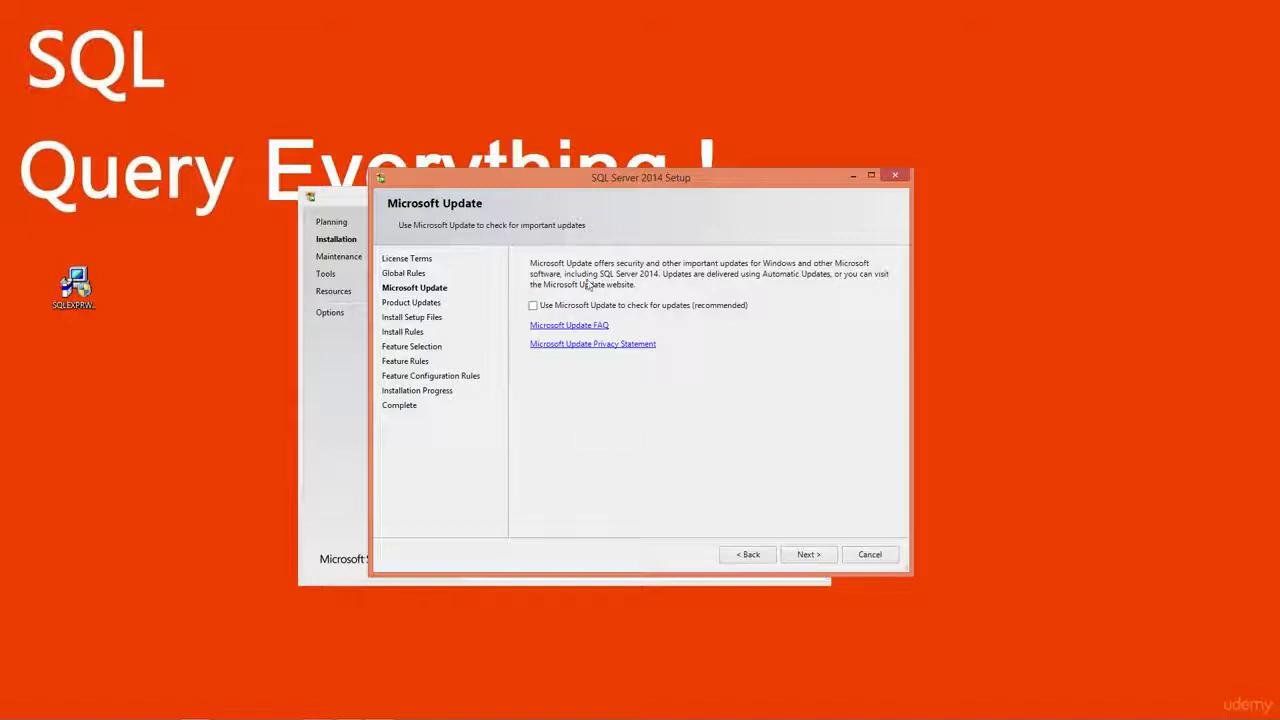
pyautogui.click(812, 554)
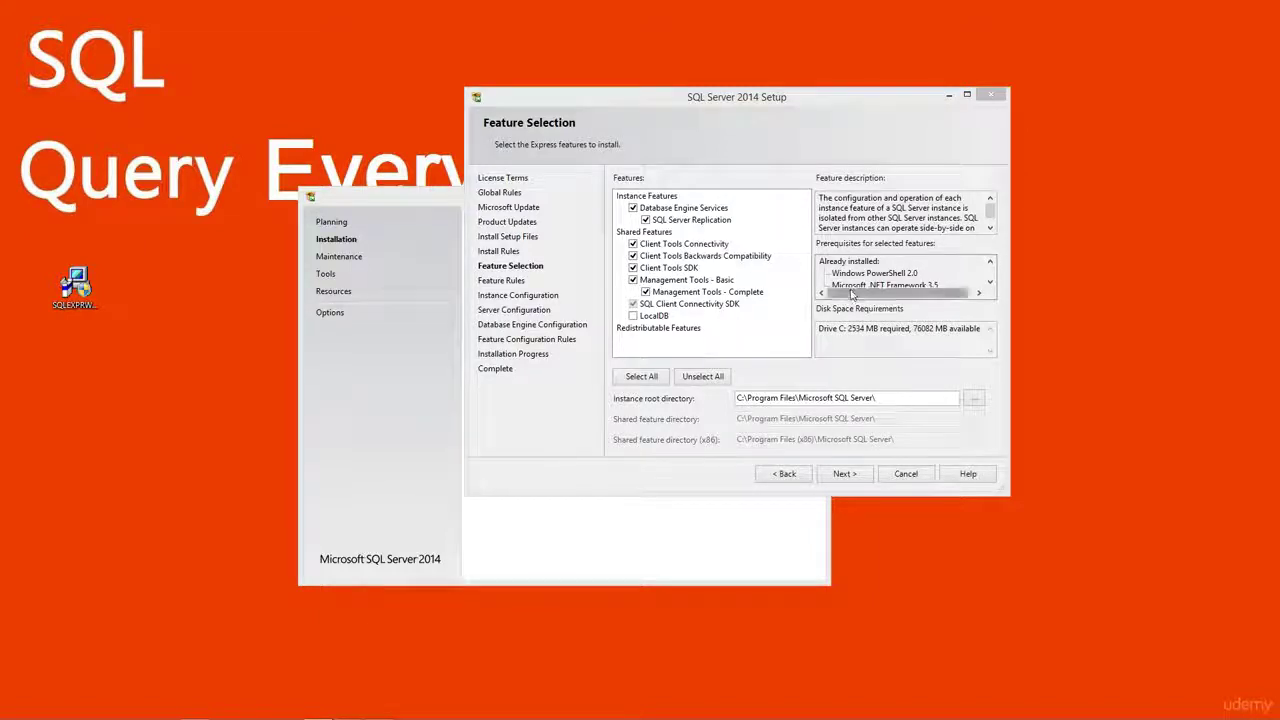
# Review the prerequisites for the selected features and continue the setup with the default feature selection.
pyautogui.click(990, 282)
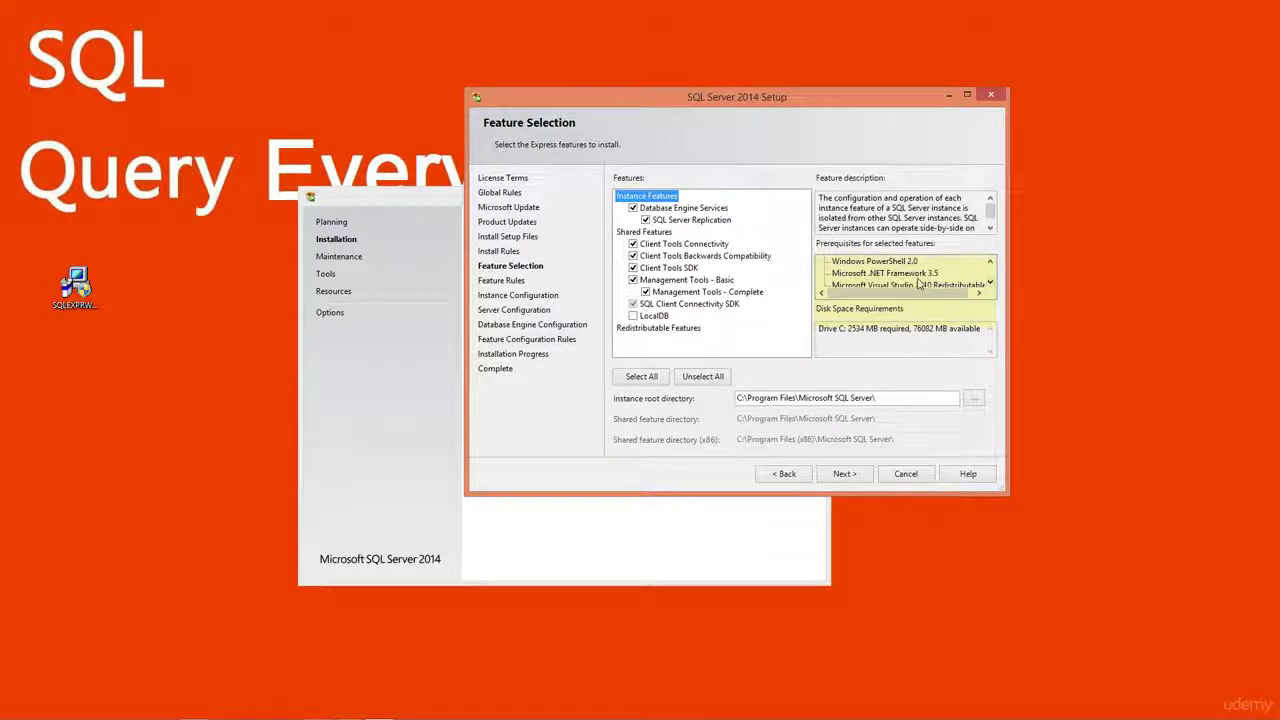
pyautogui.click(990, 285)
pyautogui.click(990, 285)
pyautogui.click(990, 261)
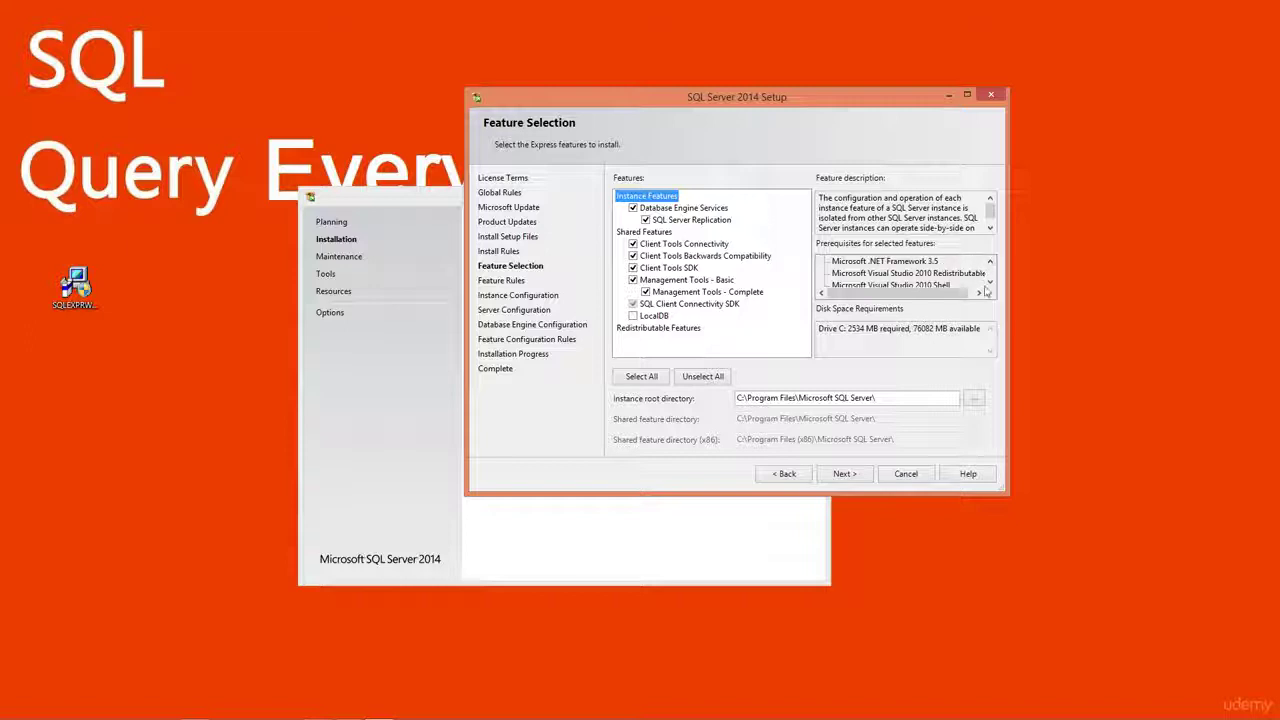
pyautogui.click(990, 282)
pyautogui.click(990, 282)
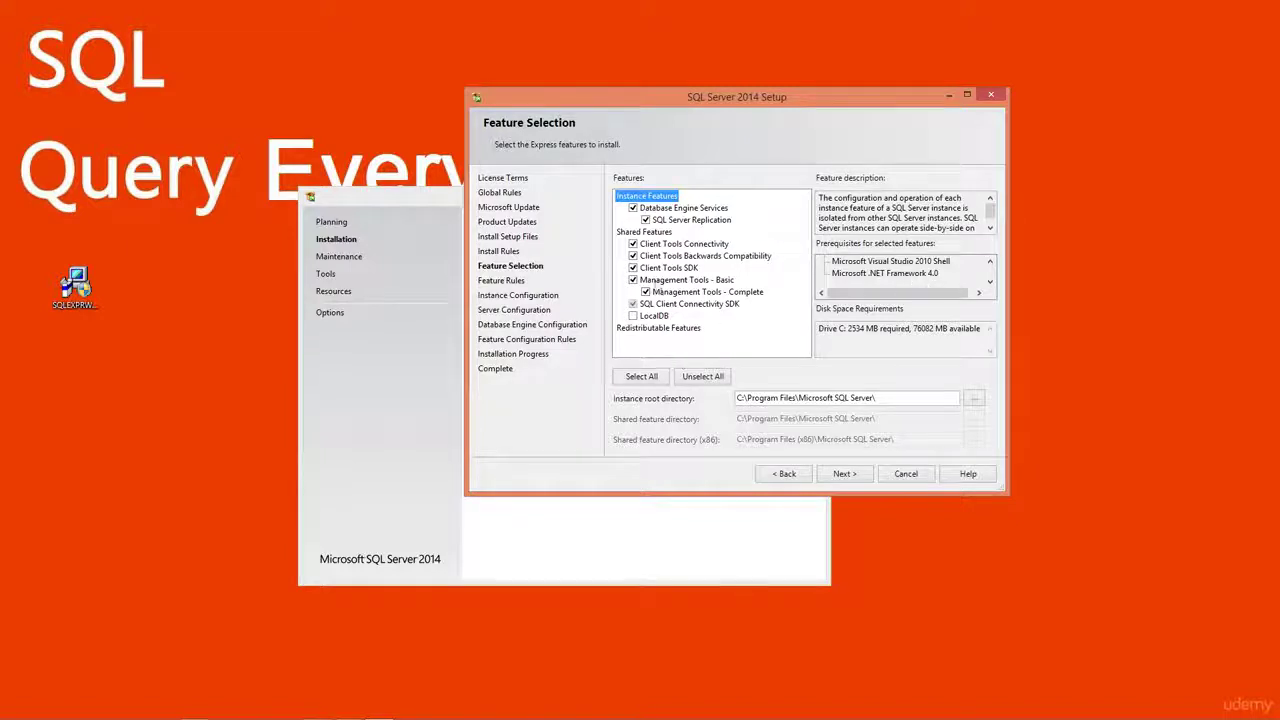
pyautogui.click(846, 475)
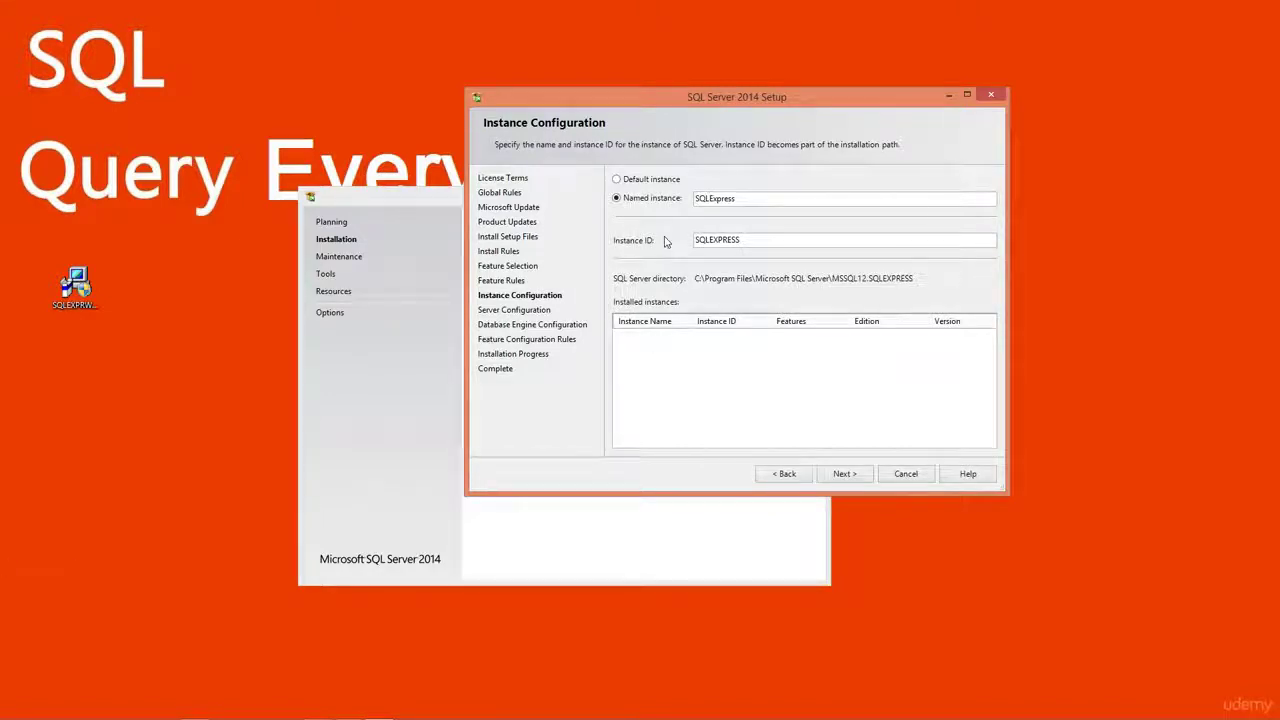
# Configure the installation as the default instance, keep the instance ID MSSQLSERVER and continue to the server configuration.
pyautogui.click(620, 181)
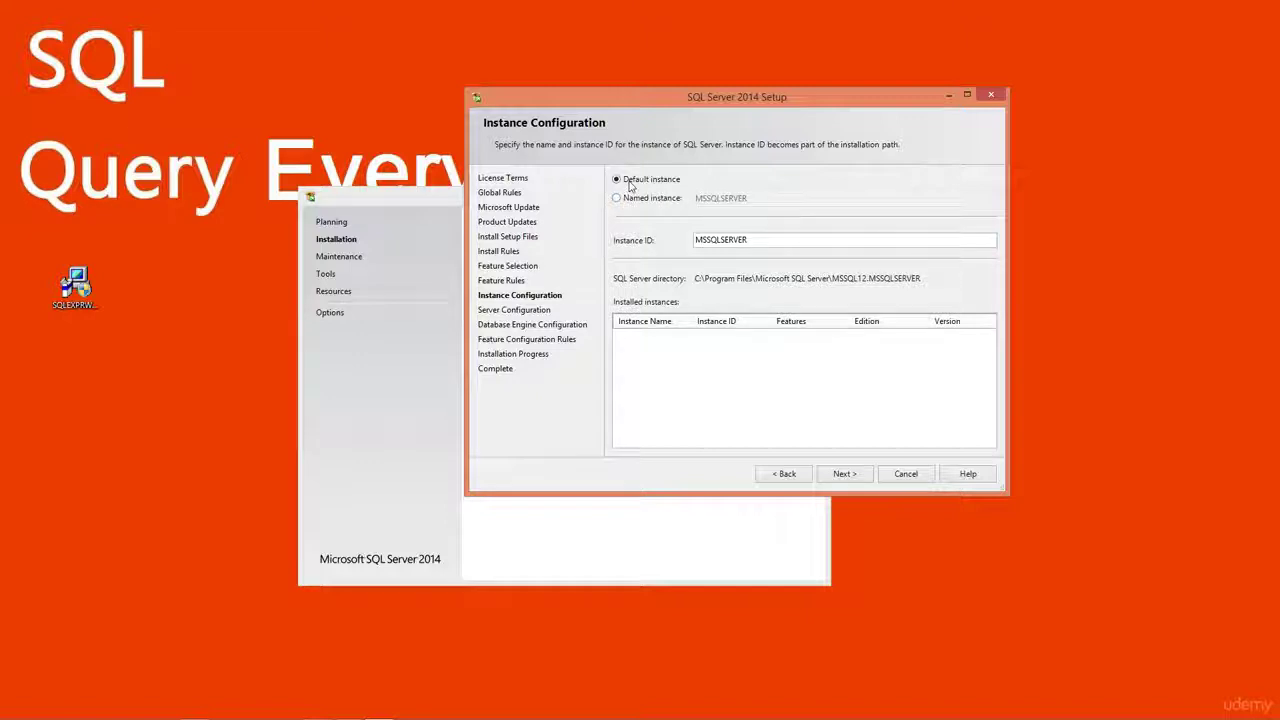
pyautogui.doubleClick(736, 239)
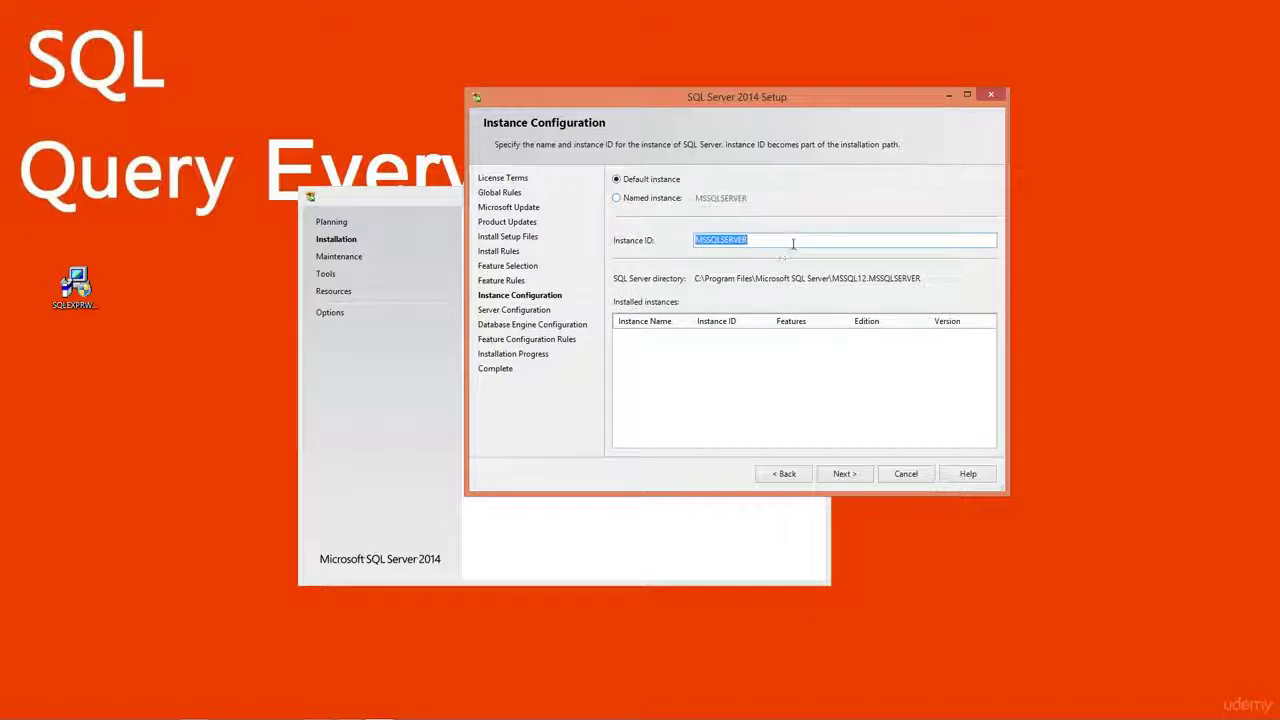
pyautogui.click(845, 474)
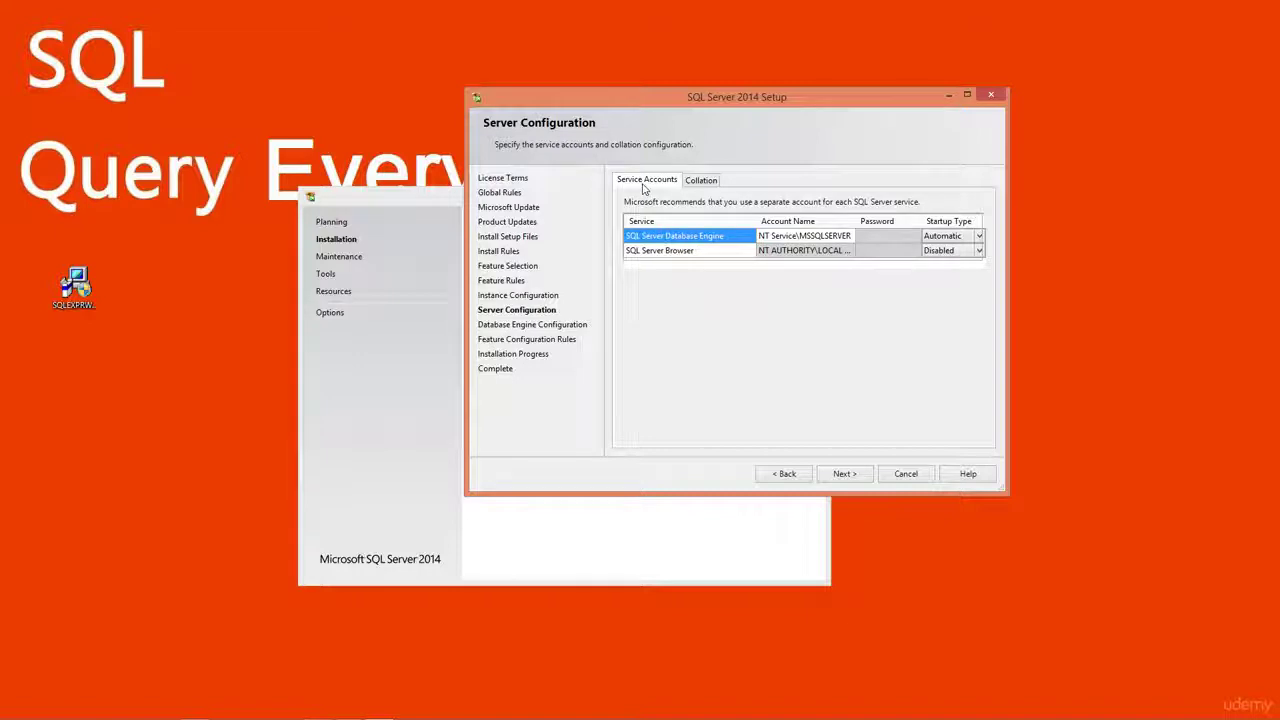
# Set the SQL Server Browser service's startup type to Automatic and continue to the database engine configuration.
pyautogui.click(704, 254)
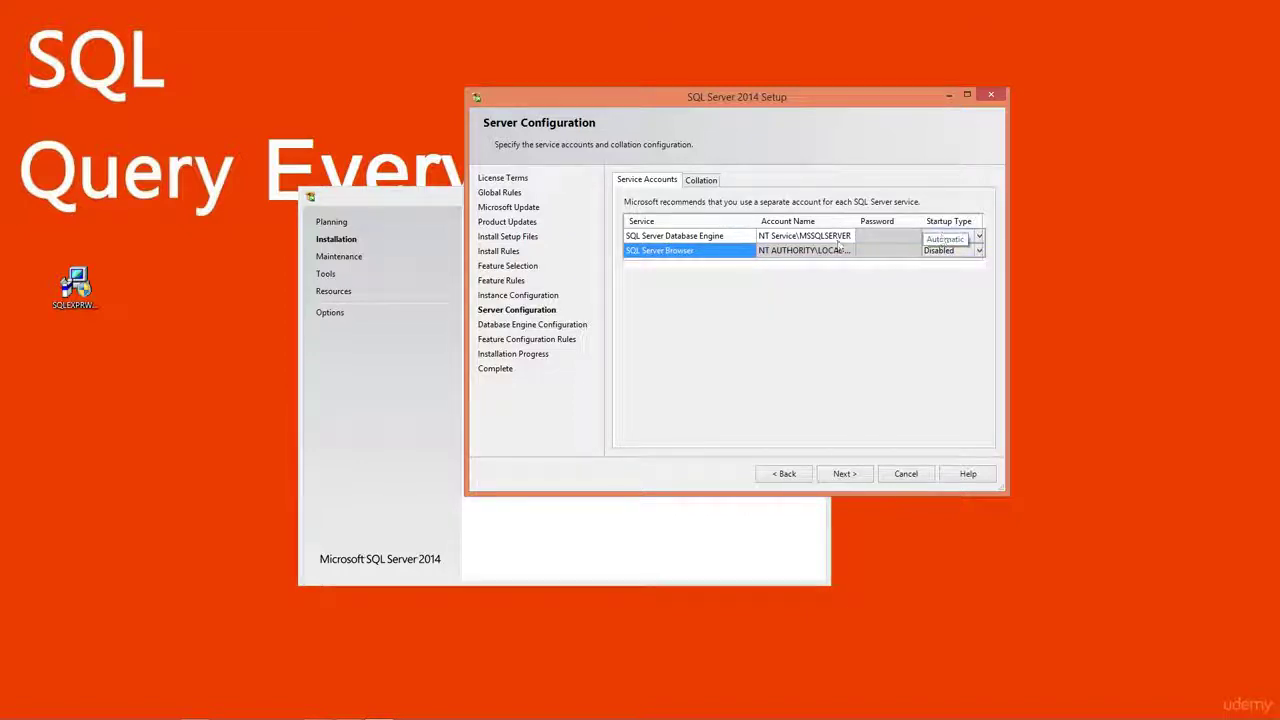
pyautogui.click(937, 251)
pyautogui.click(979, 255)
pyautogui.click(942, 264)
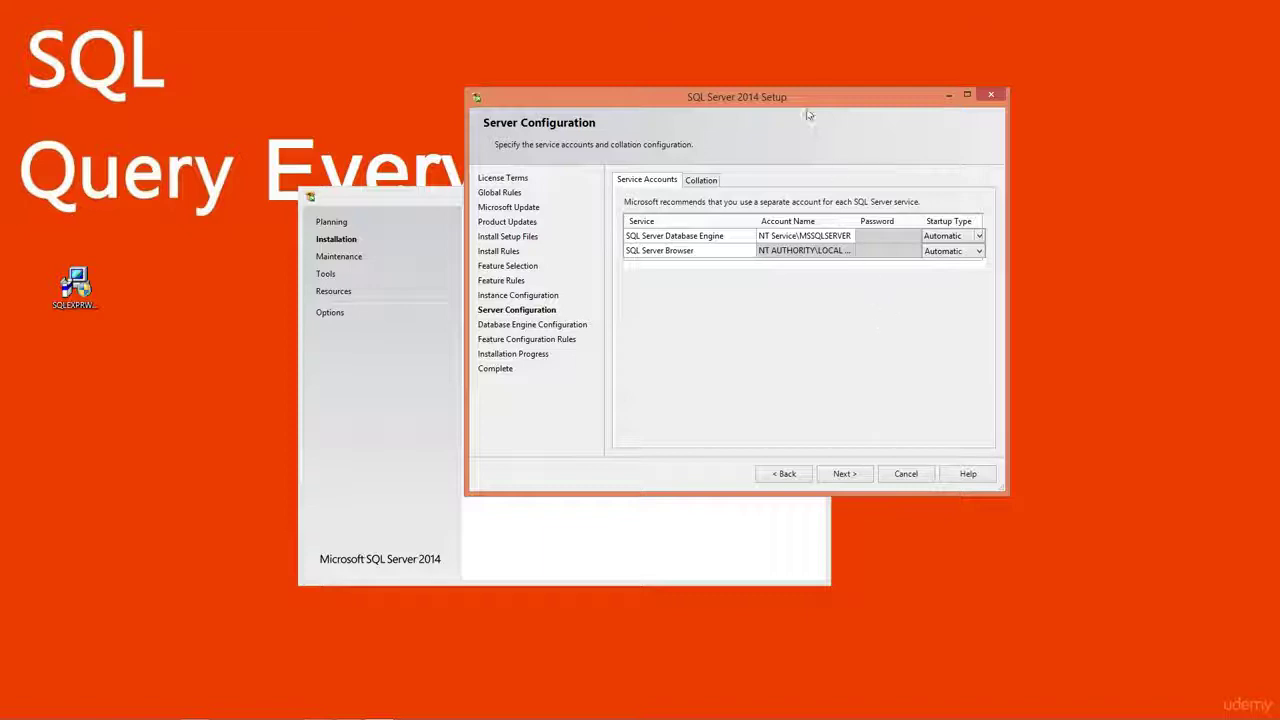
pyautogui.moveTo(807, 107); pyautogui.dragTo(770, 97)
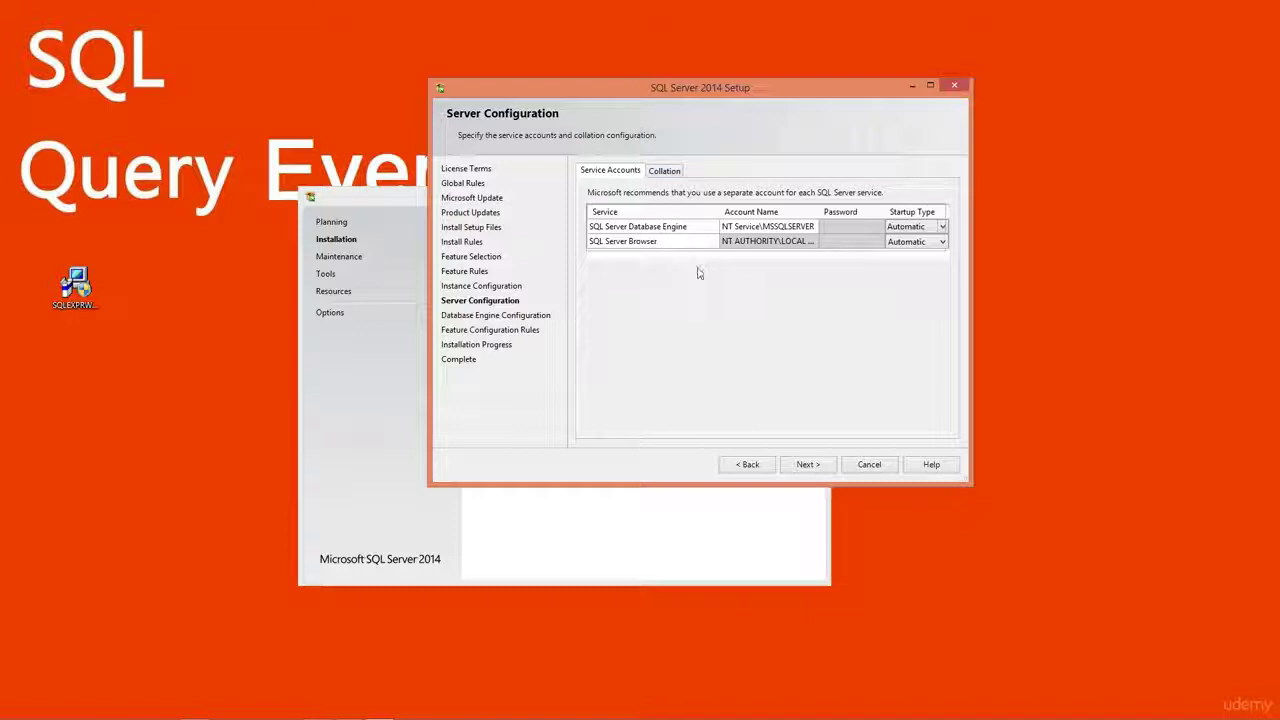
pyautogui.click(805, 465)
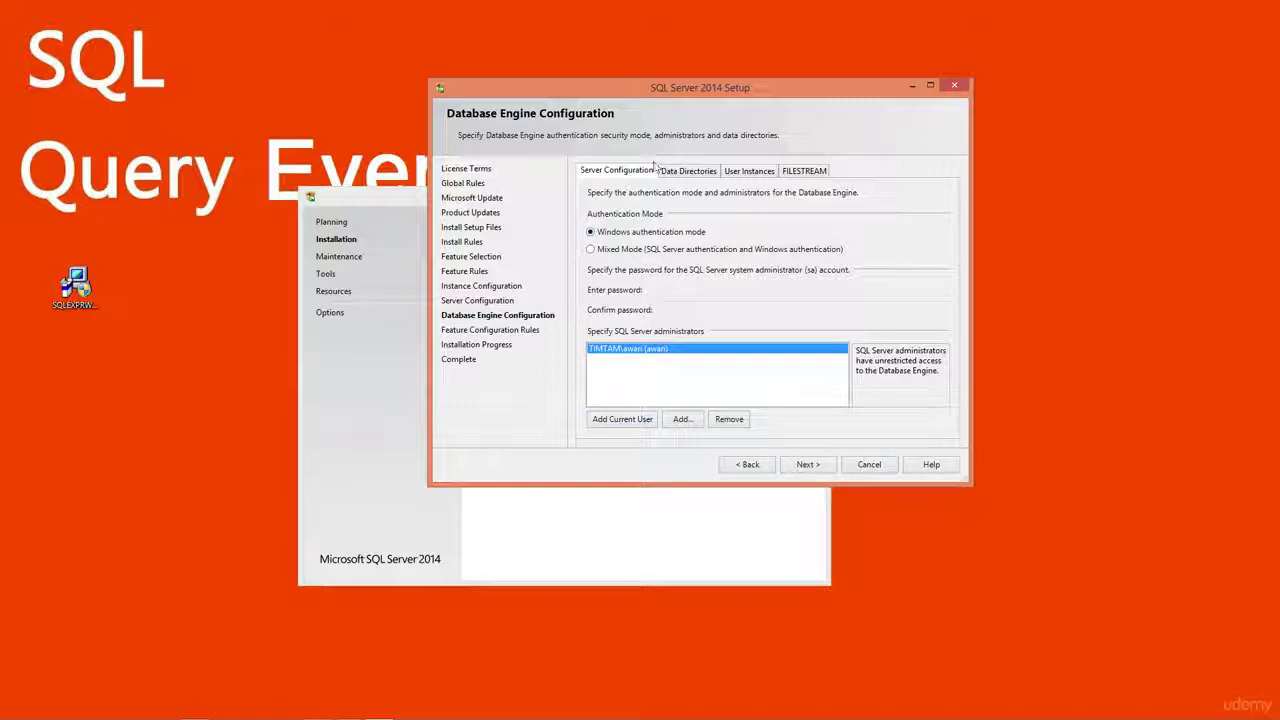
# Review the data directories, user instances and FILESTREAM settings, and proceed with the installation using the defaults.
pyautogui.click(698, 177)
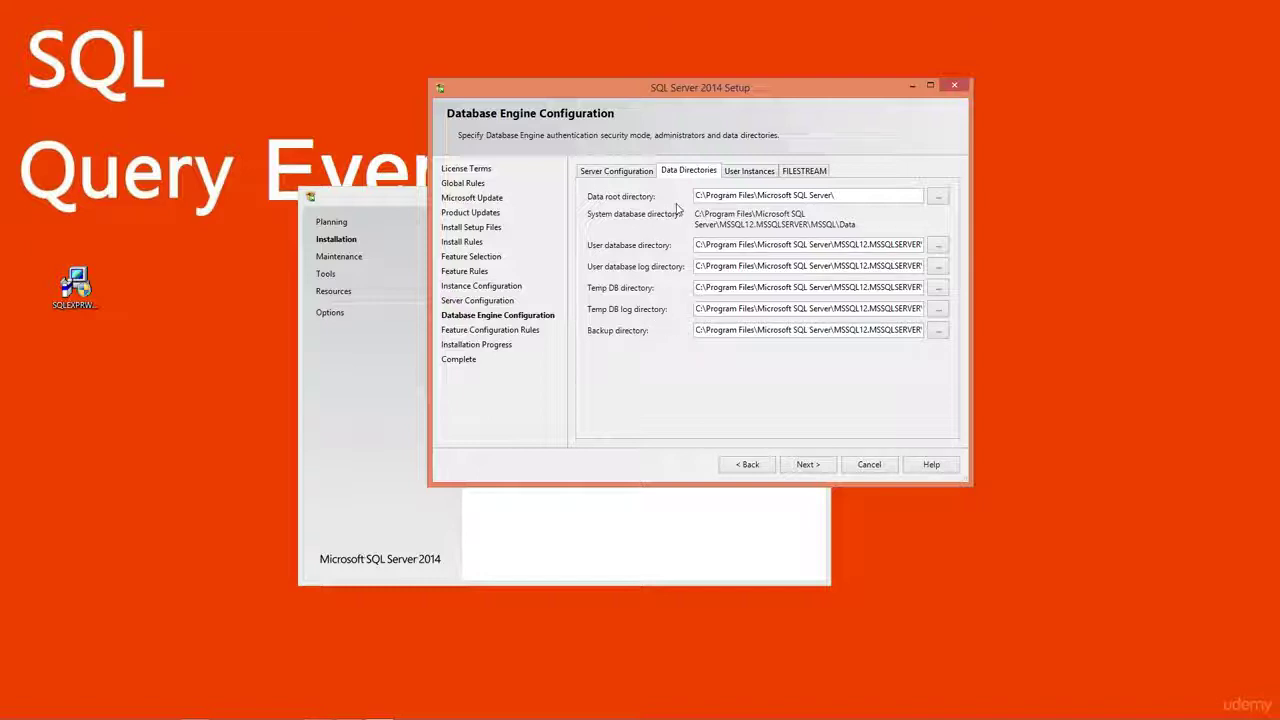
pyautogui.click(750, 172)
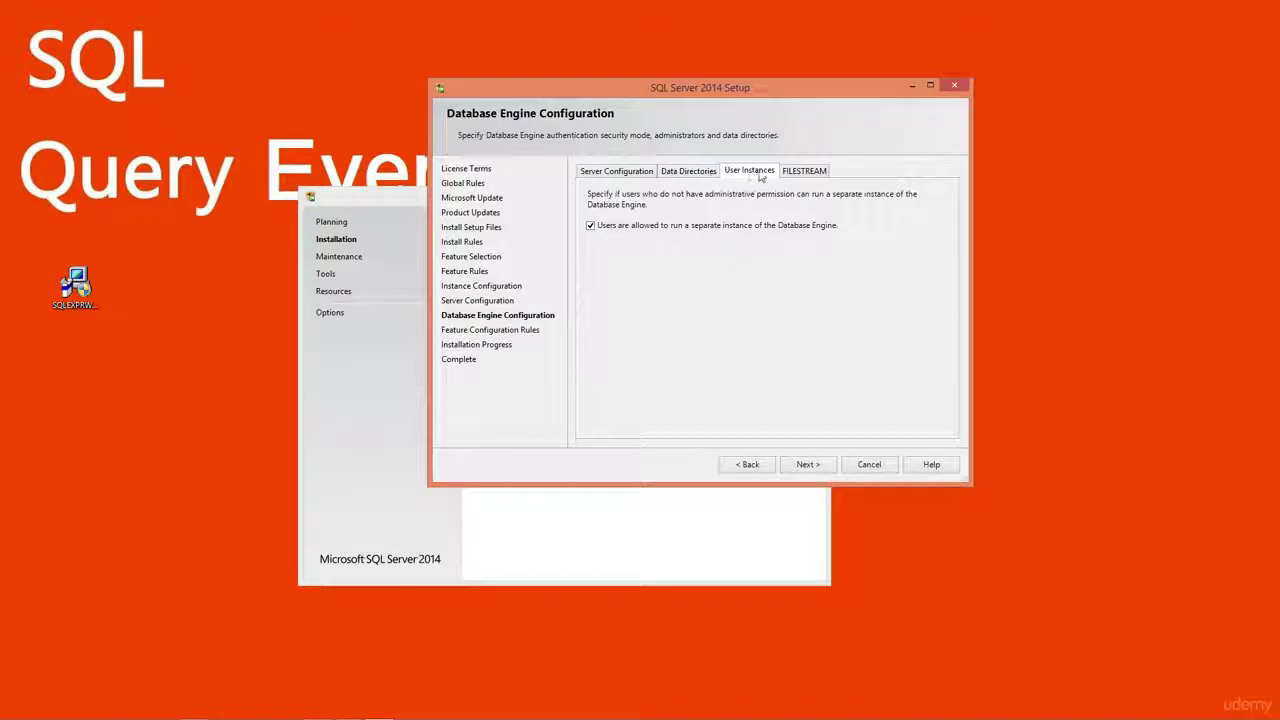
pyautogui.click(800, 174)
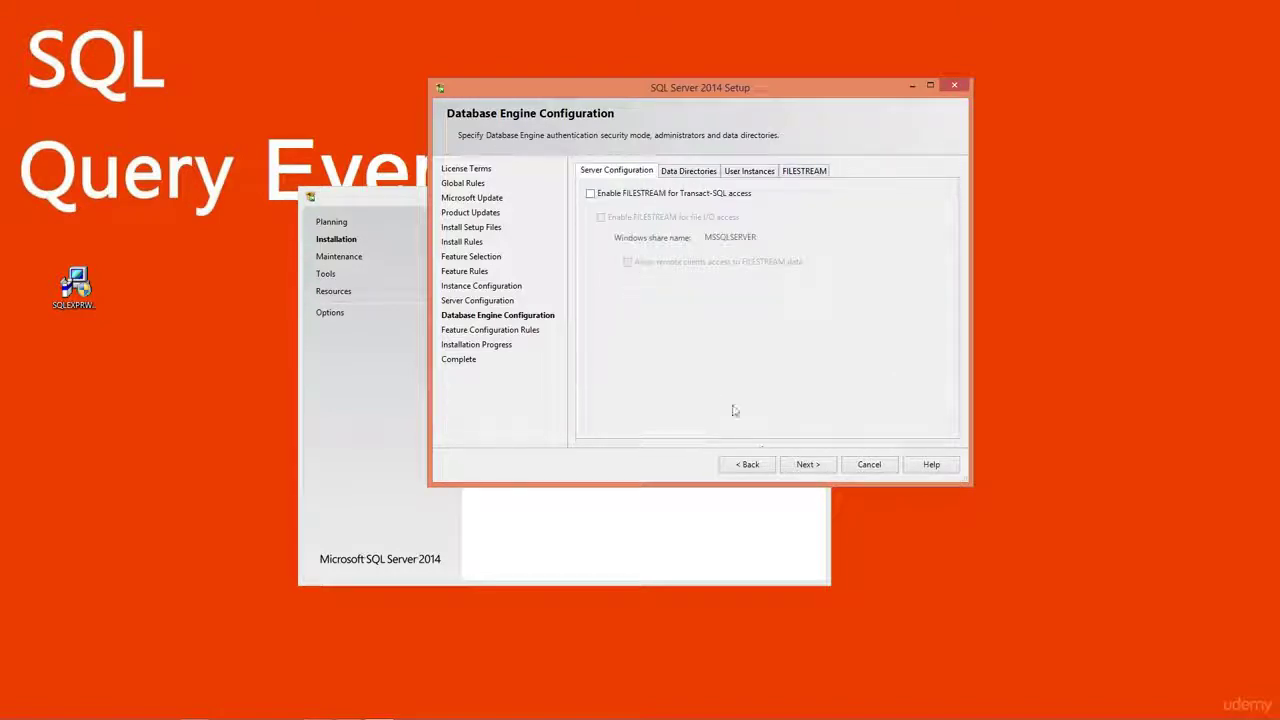
pyautogui.click(808, 465)
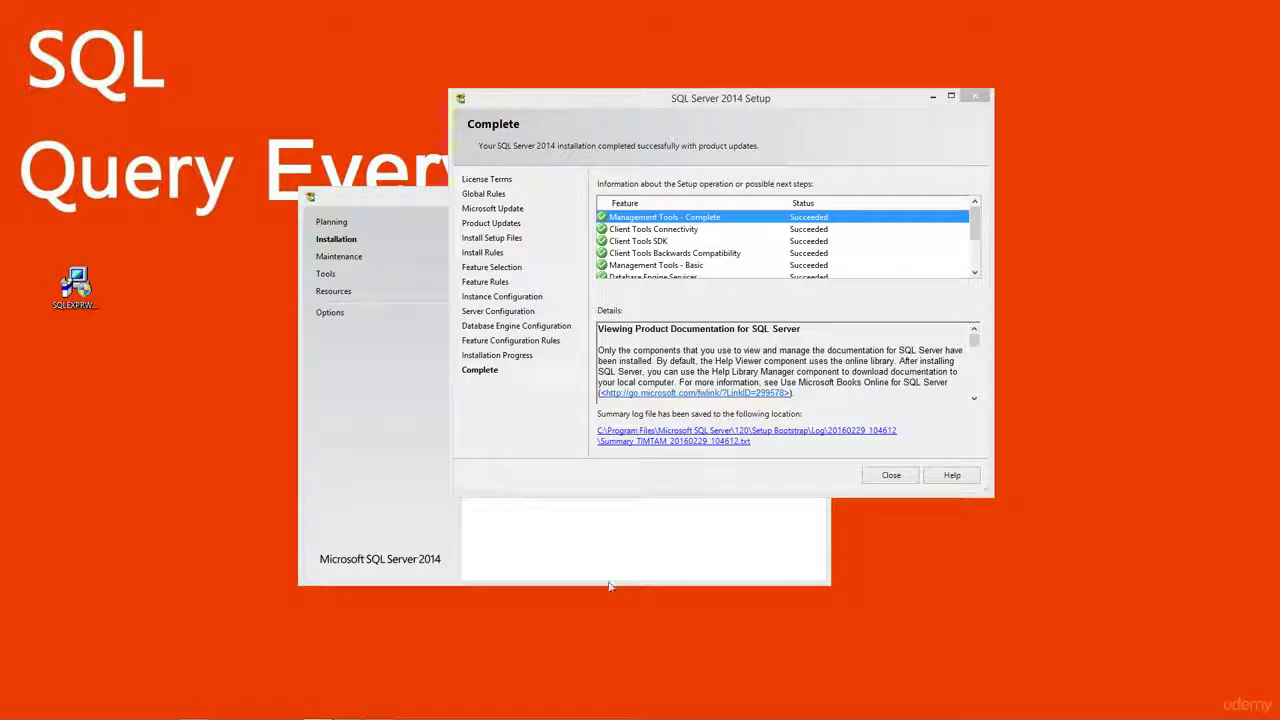
# Close the completed setup wizard and open SQL Server 2014 Books Online from the installation resources.
pyautogui.click(890, 476)
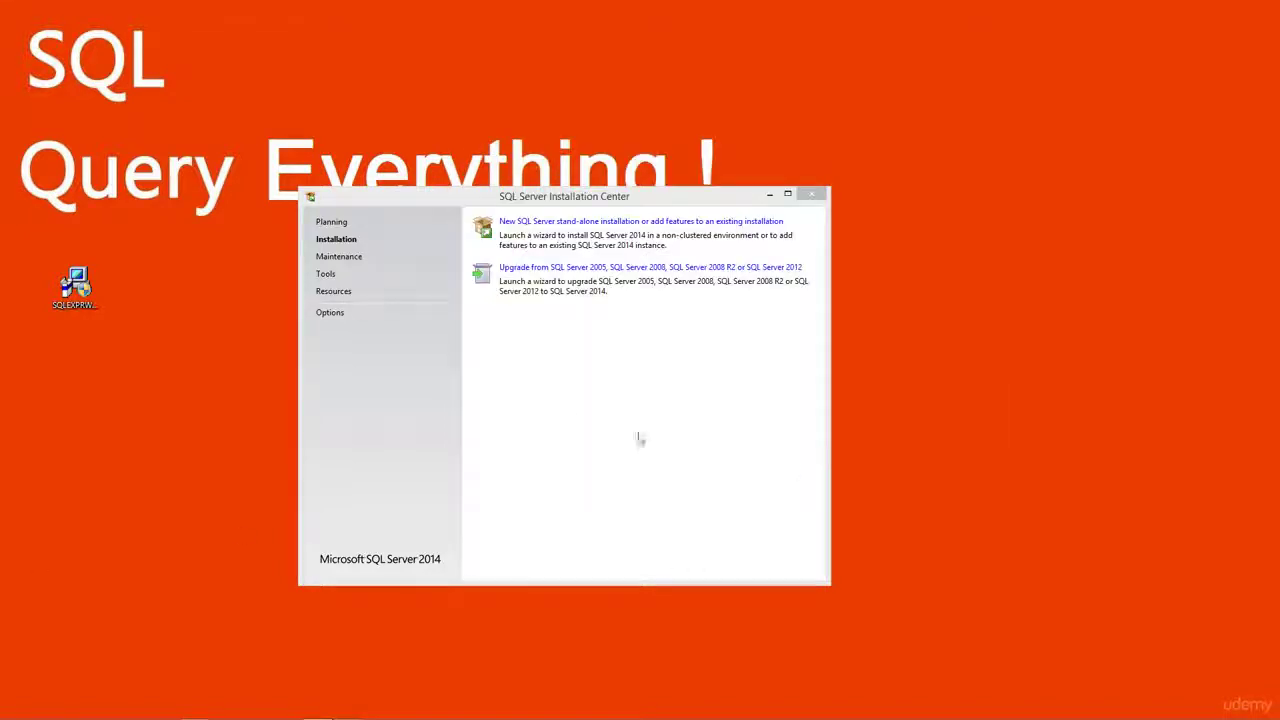
pyautogui.click(333, 292)
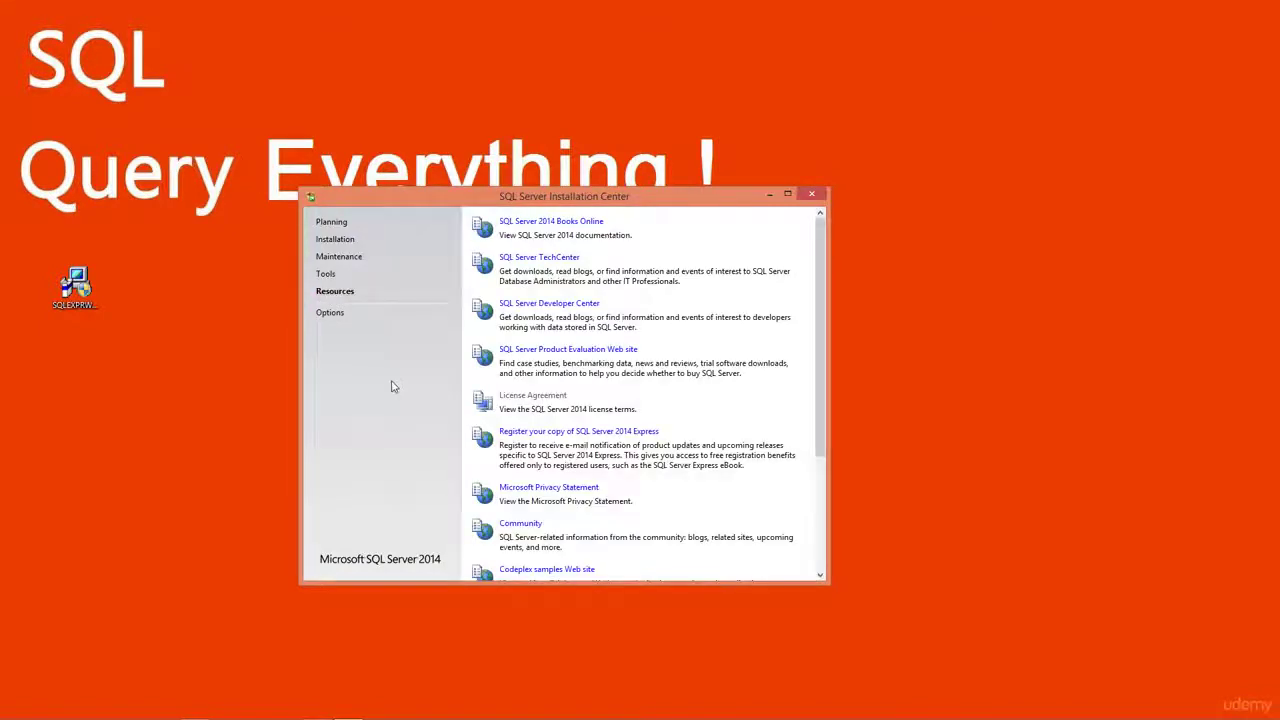
pyautogui.click(556, 224)
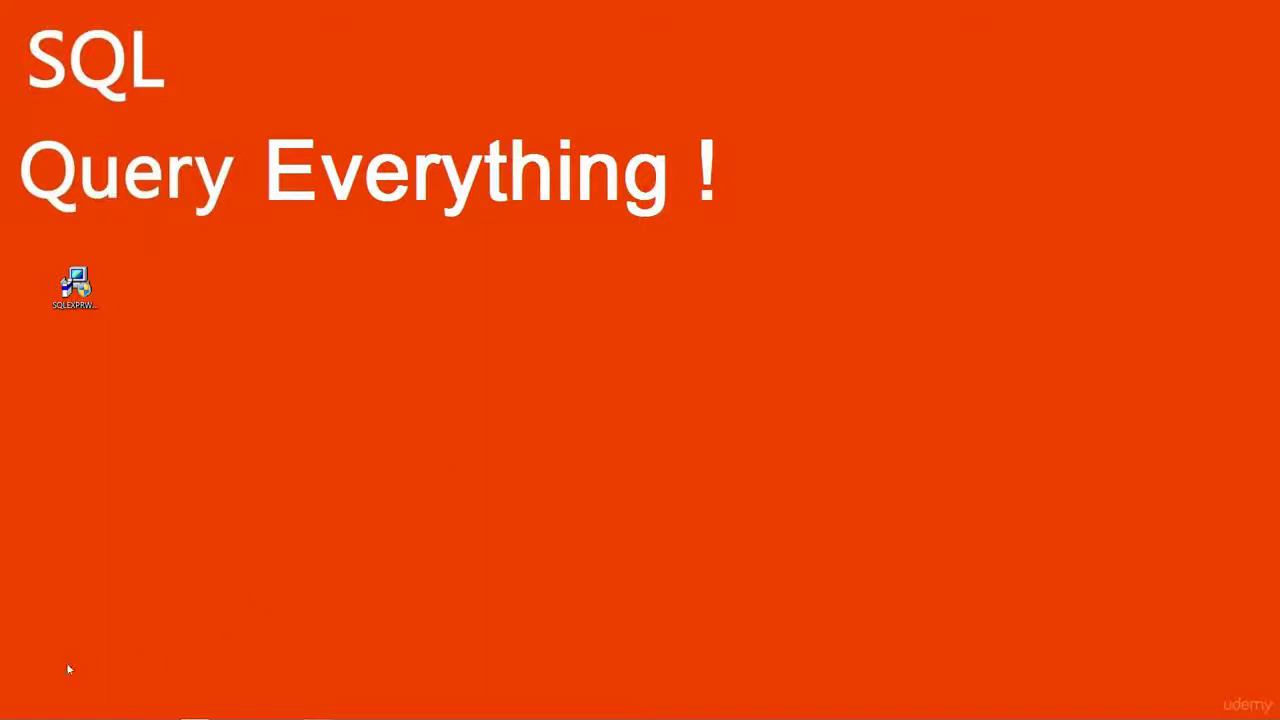
# Switch to Computer Management and open the list of Windows services under Services and Applications.
pyautogui.rightClick(12, 712)
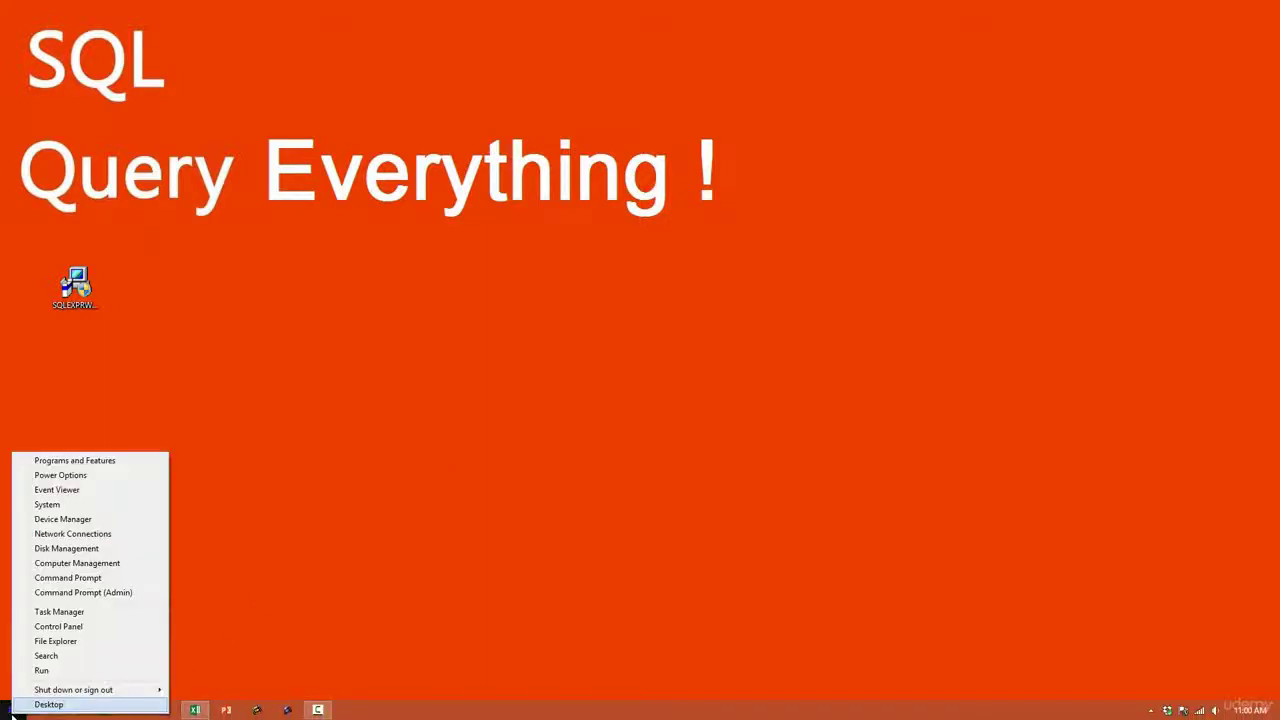
pyautogui.click(70, 563)
pyautogui.moveTo(300, 28); pyautogui.dragTo(520, 117)
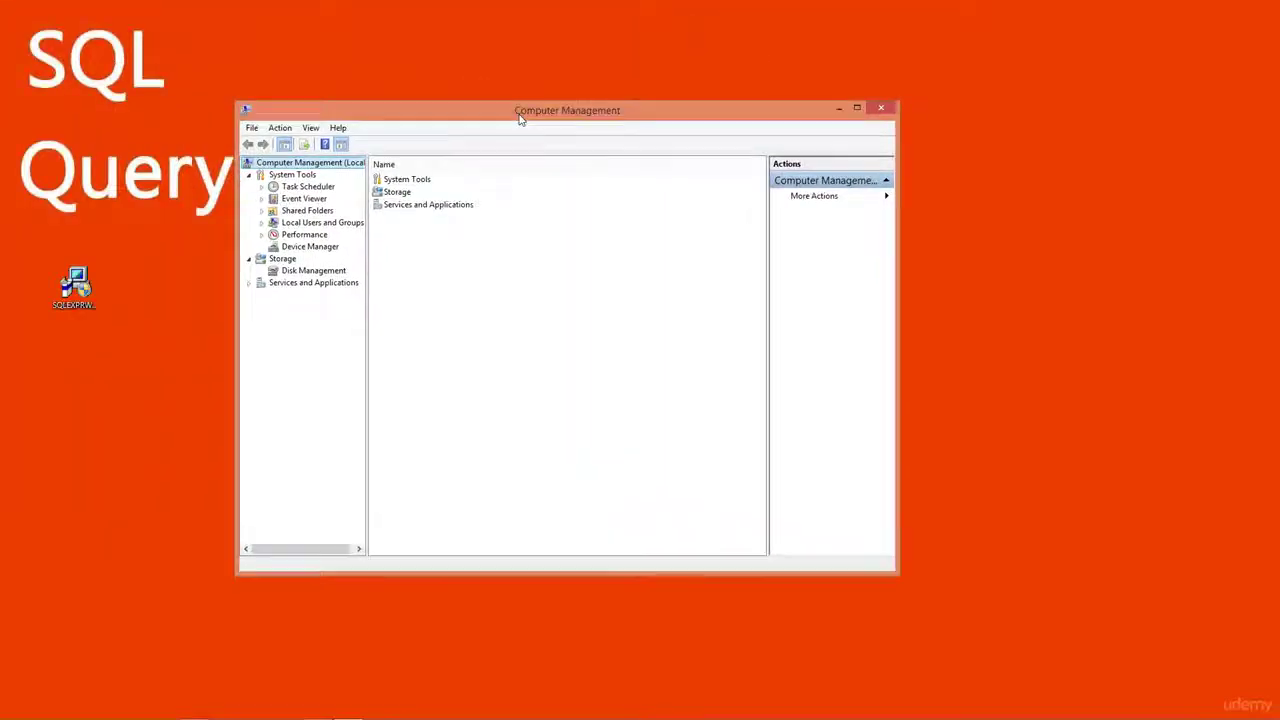
pyautogui.click(249, 282)
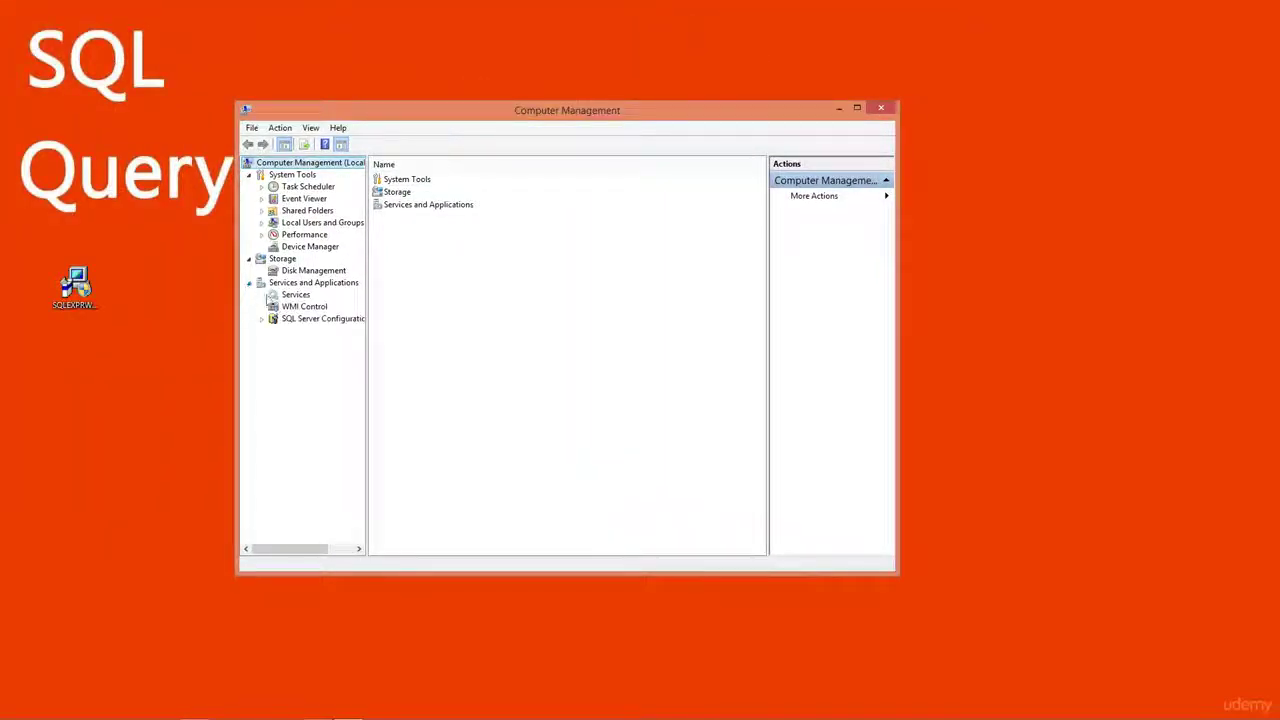
pyautogui.click(277, 295)
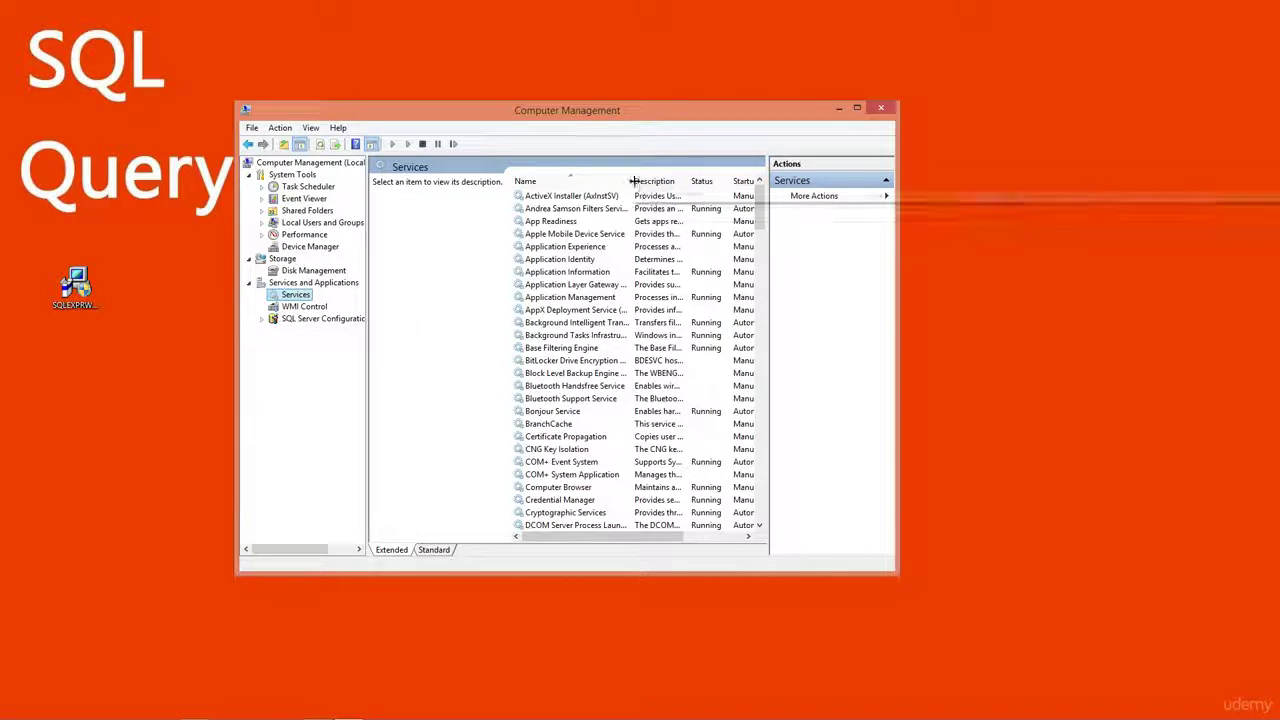
# Check the status and startup type of the SQL Server (MSSQLSERVER), SQL Server Agent and SQL Server Browser services.
pyautogui.moveTo(676, 180); pyautogui.dragTo(740, 181)
pyautogui.scroll(-20, 583, 352)
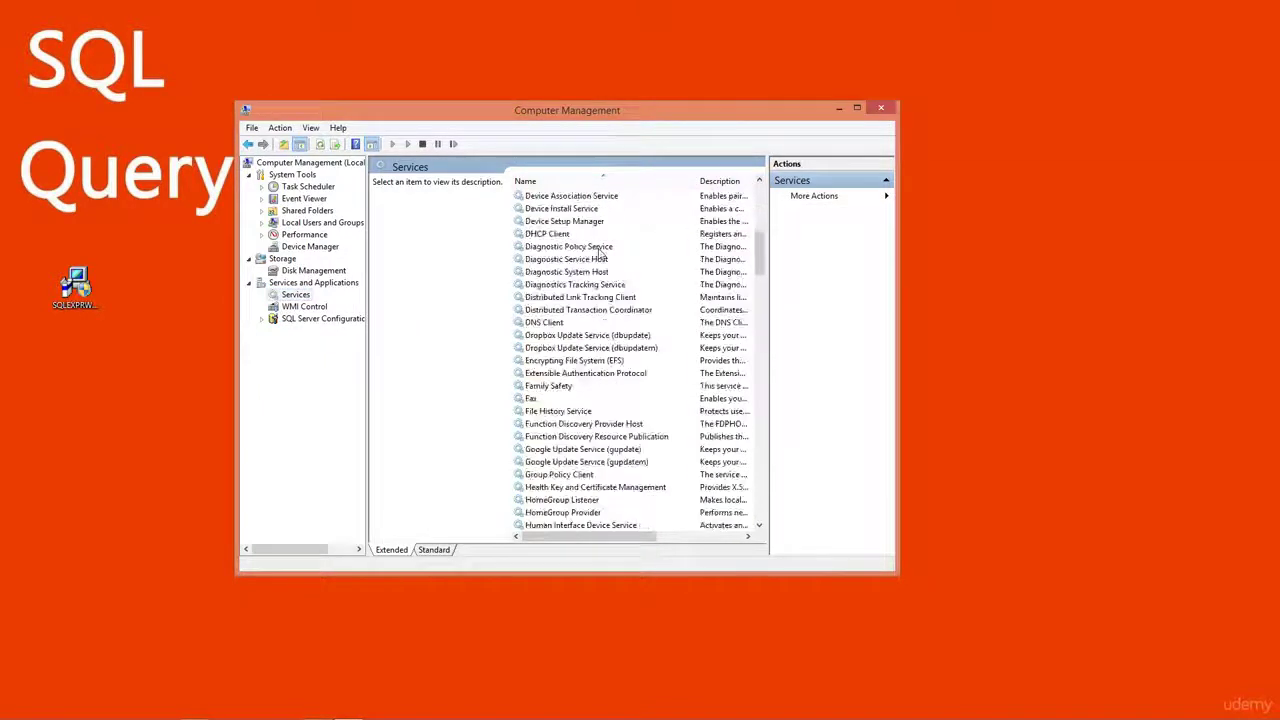
pyautogui.scroll(-2, 583, 352)
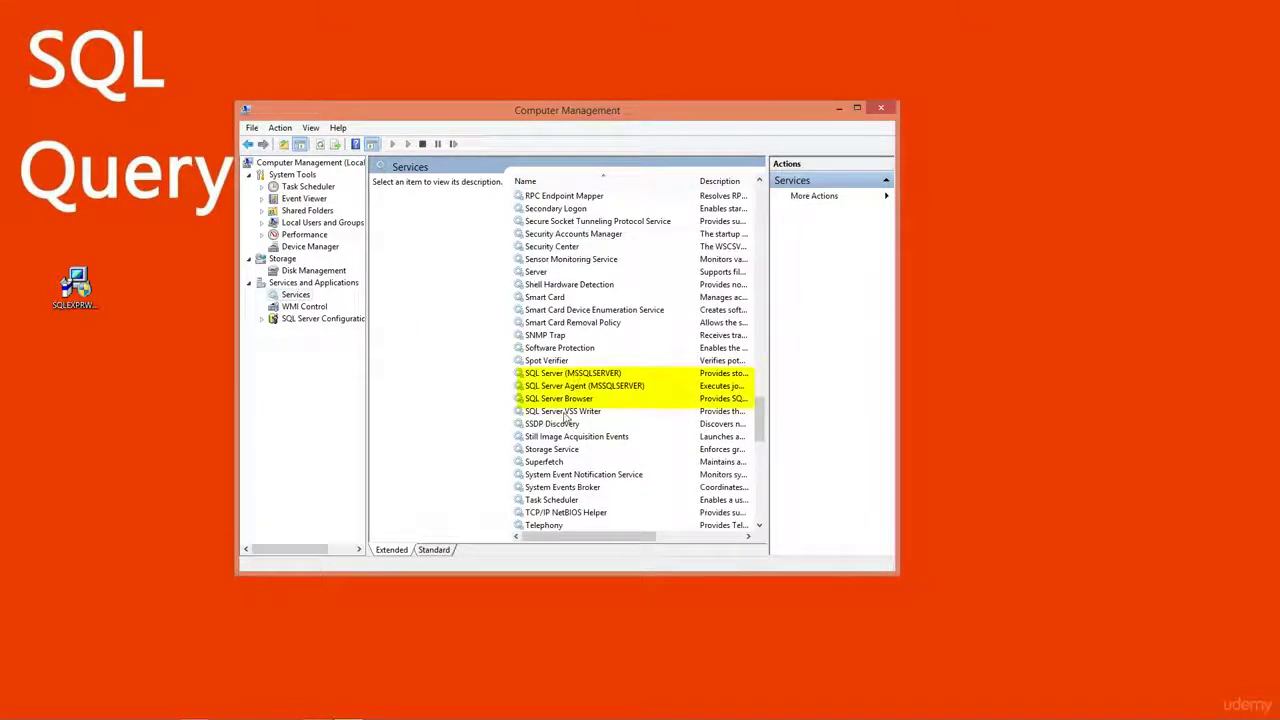
pyautogui.moveTo(898, 300); pyautogui.dragTo(1148, 300)
pyautogui.click(600, 375)
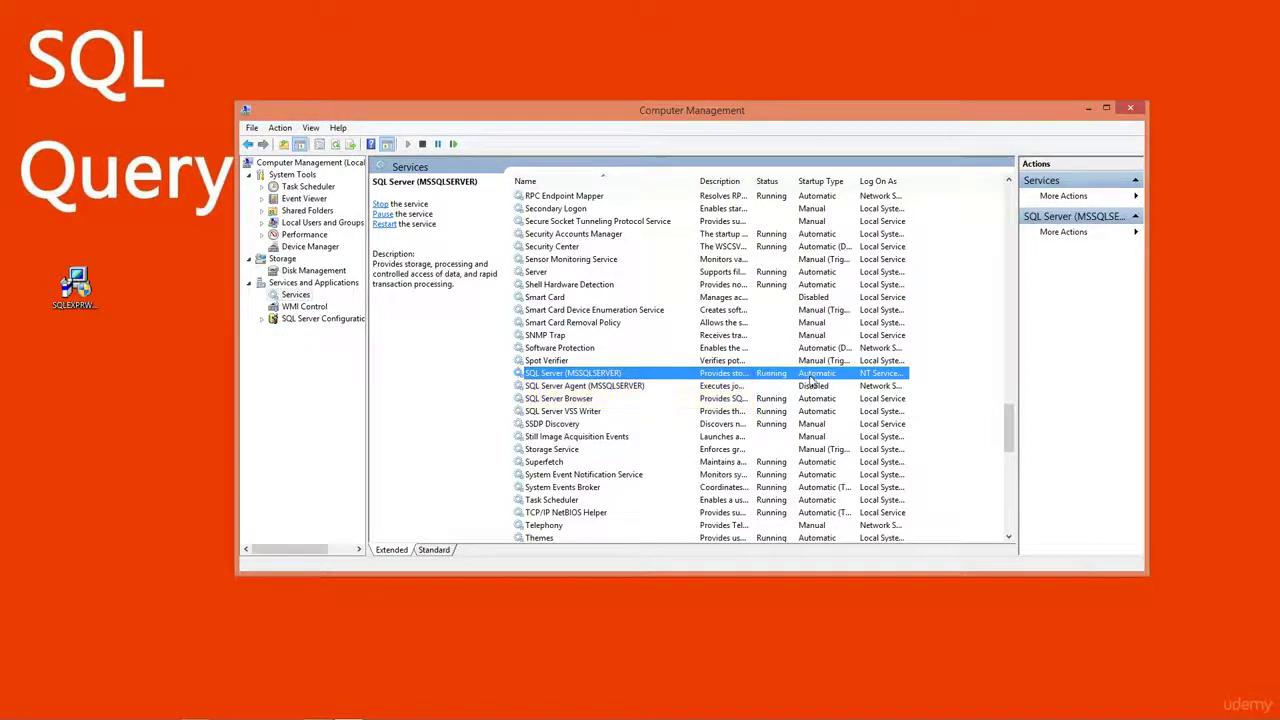
pyautogui.click(638, 389)
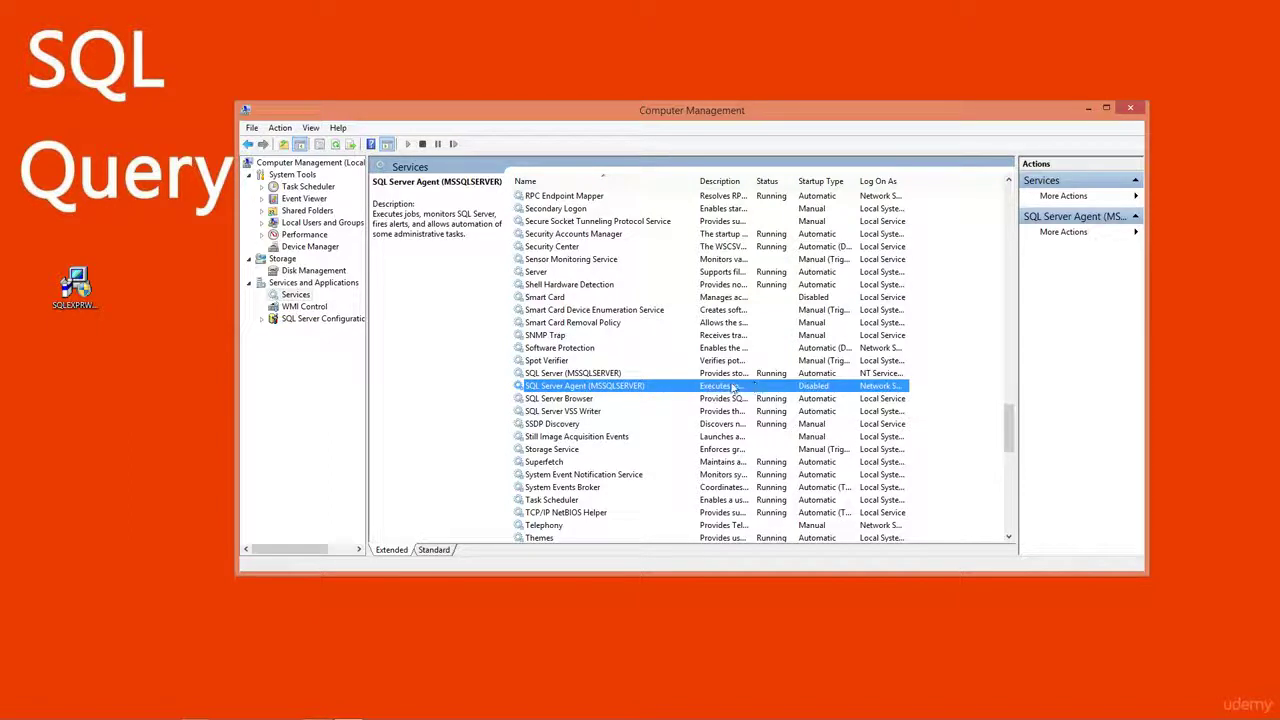
pyautogui.click(564, 399)
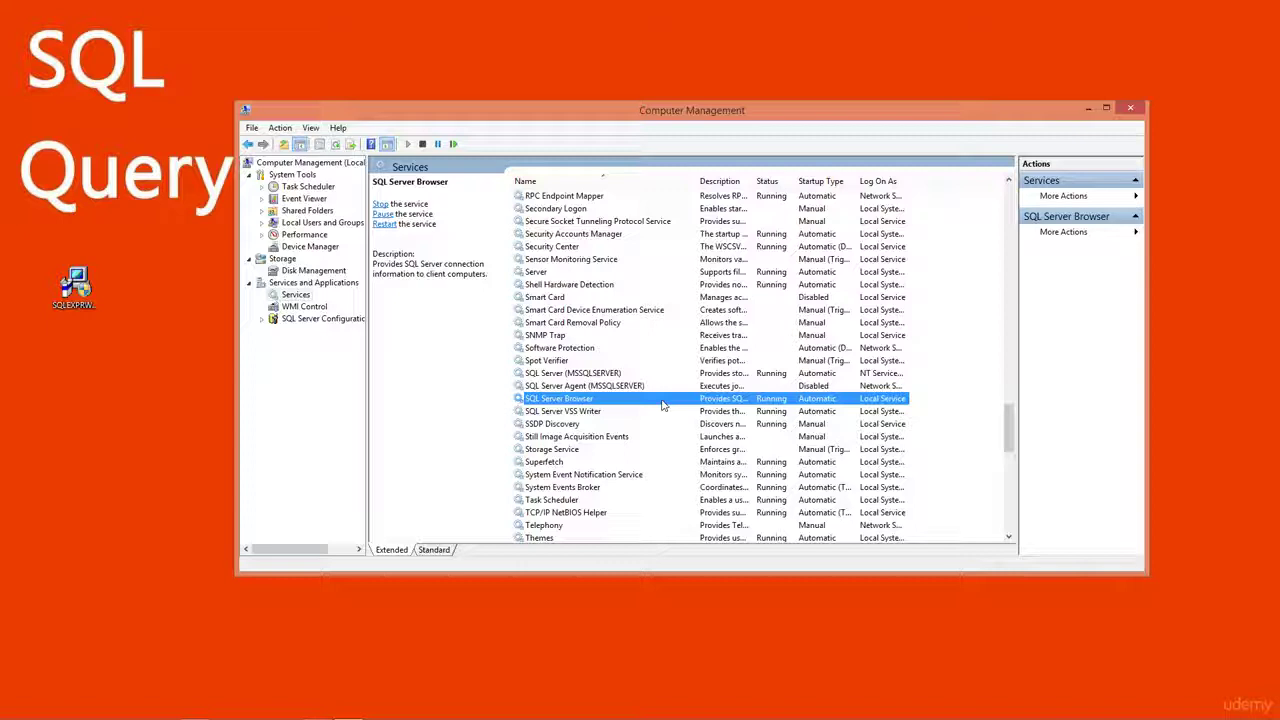
# Inspect the startup type options in the SQL Server (MSSQLSERVER) service's properties and leave them without saving changes.
pyautogui.rightClick(604, 377)
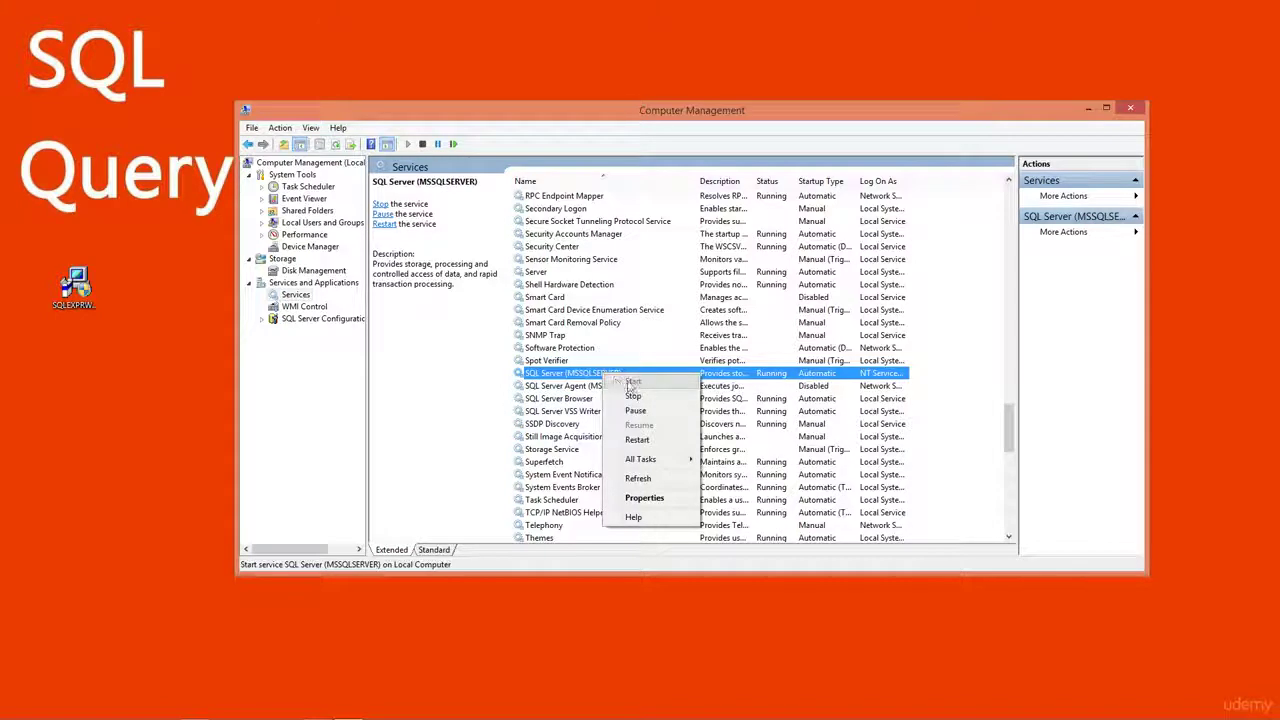
pyautogui.click(644, 498)
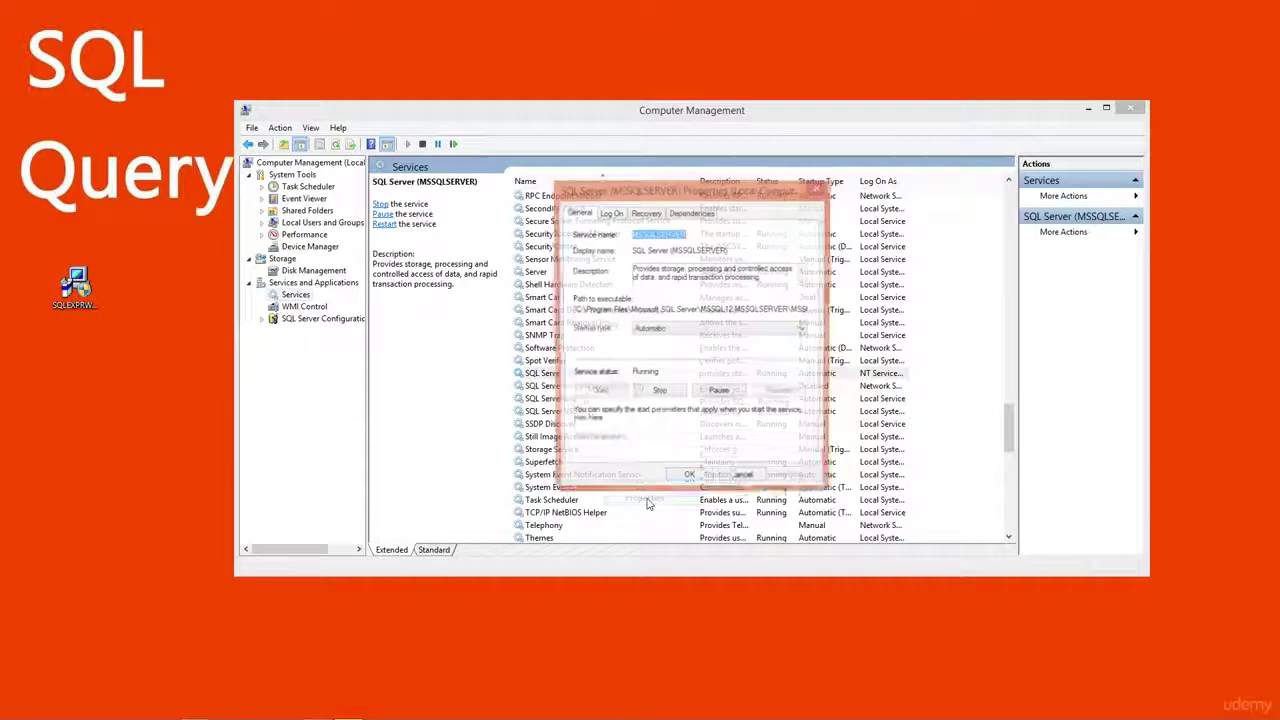
pyautogui.click(656, 330)
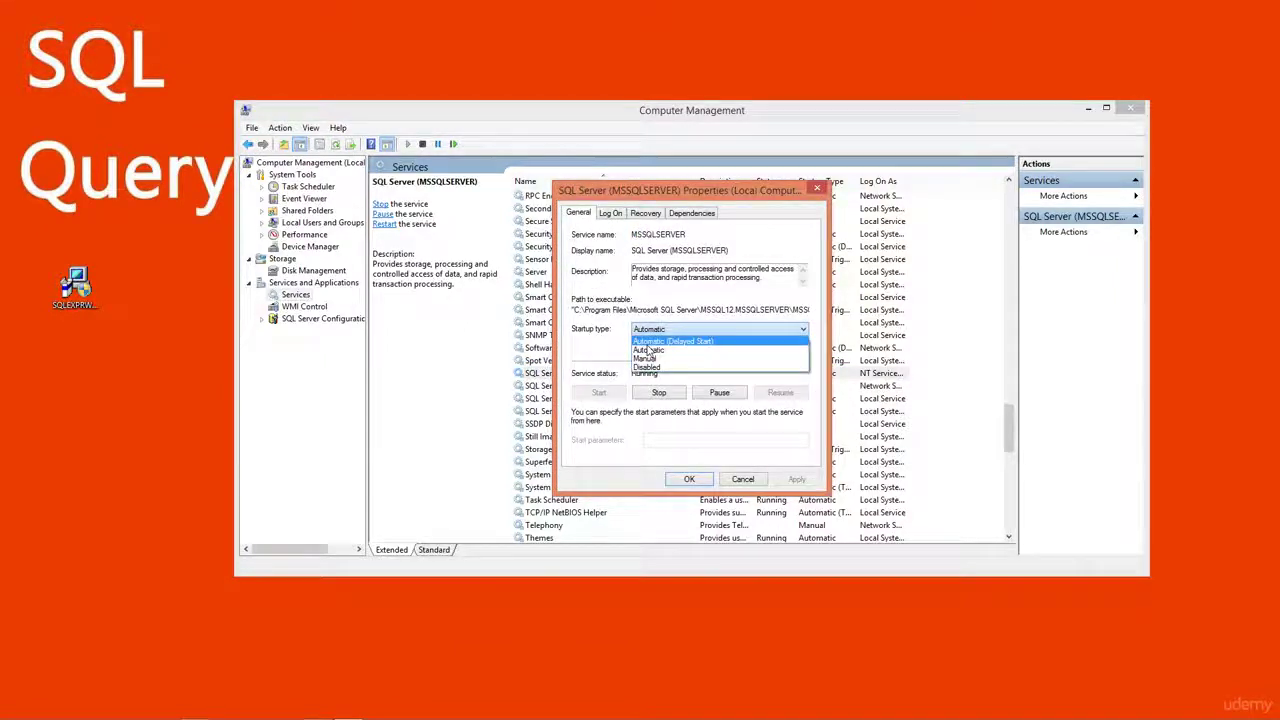
pyautogui.click(743, 481)
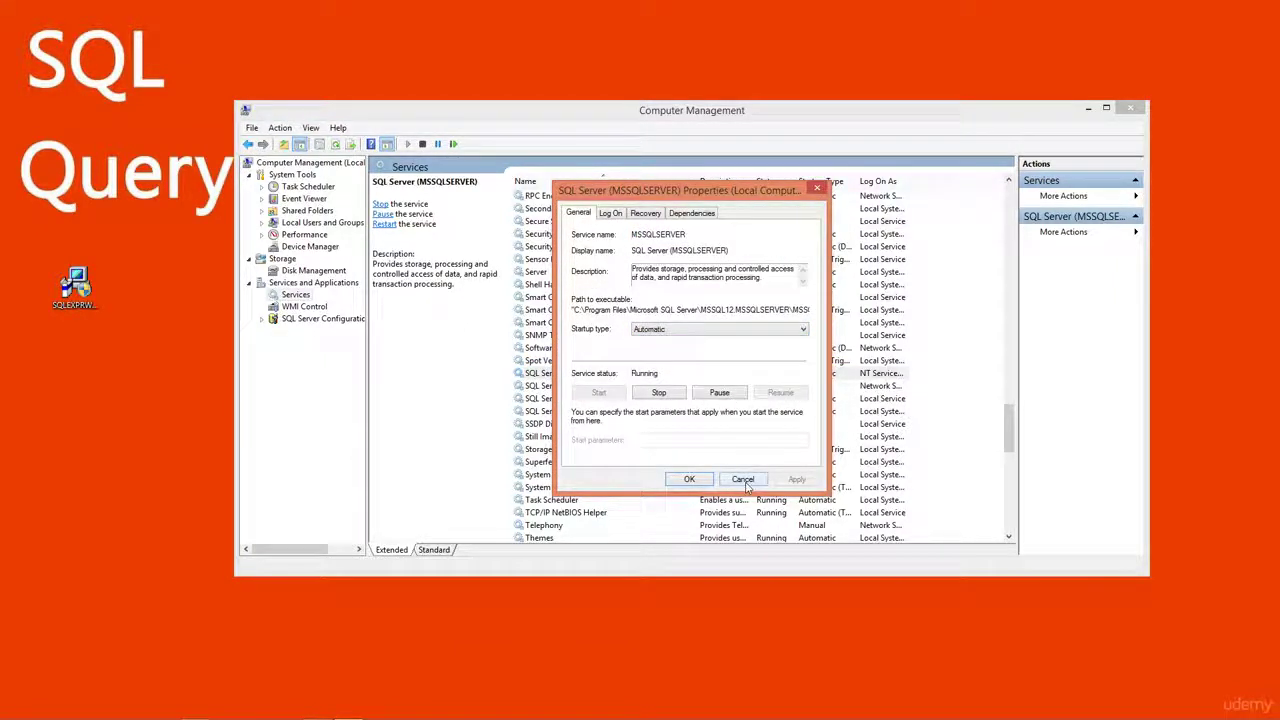
# Dismiss the SQL Server (MSSQLSERVER) service properties without saving and close Computer Management.
pyautogui.click(743, 480)
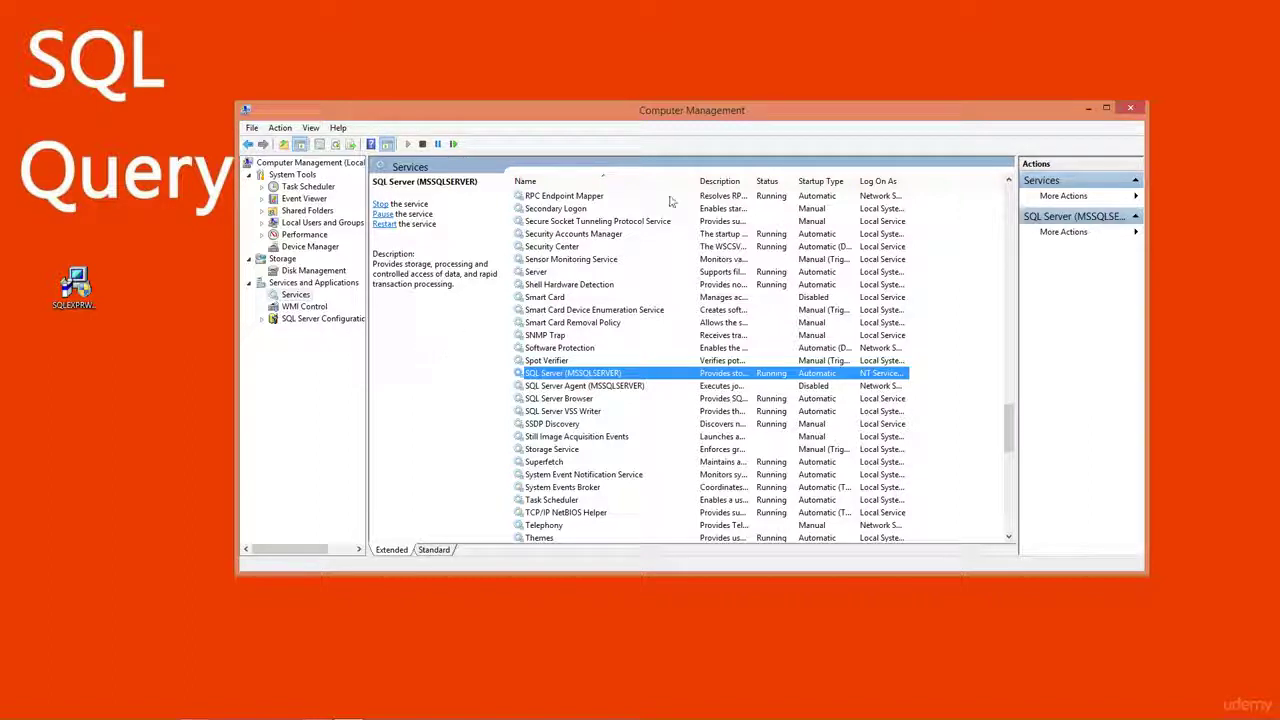
pyautogui.click(1129, 109)
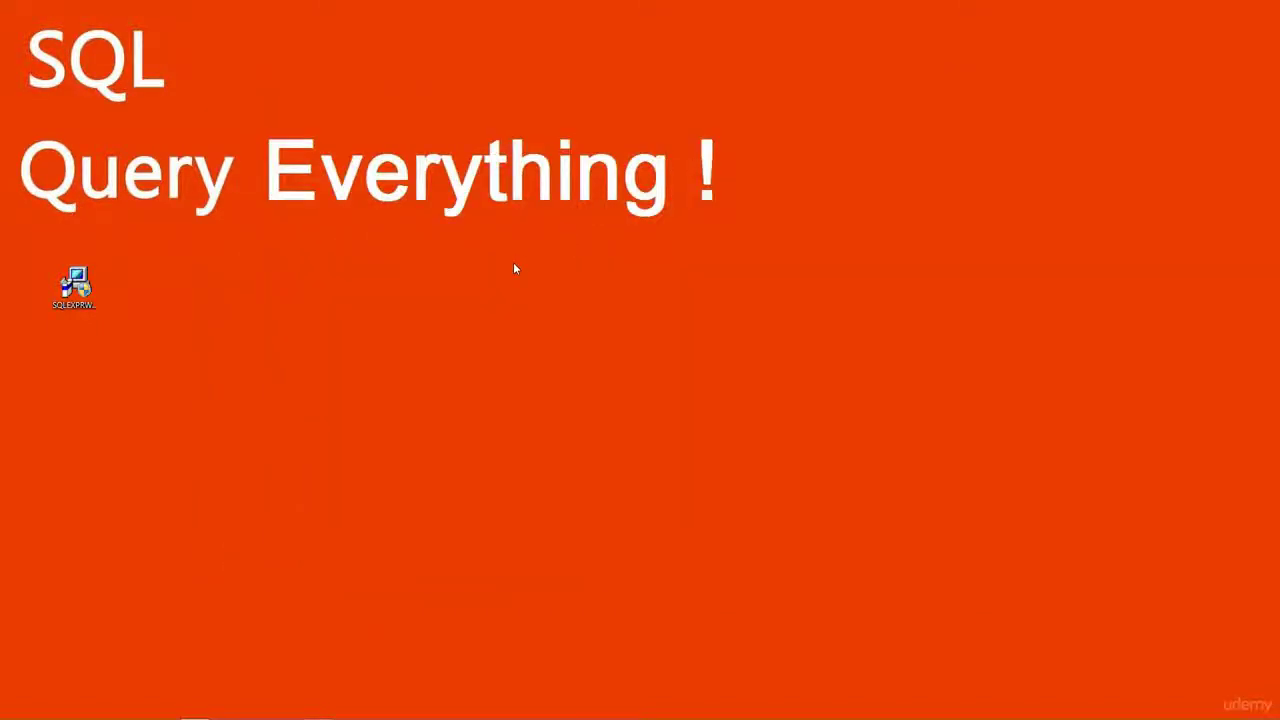
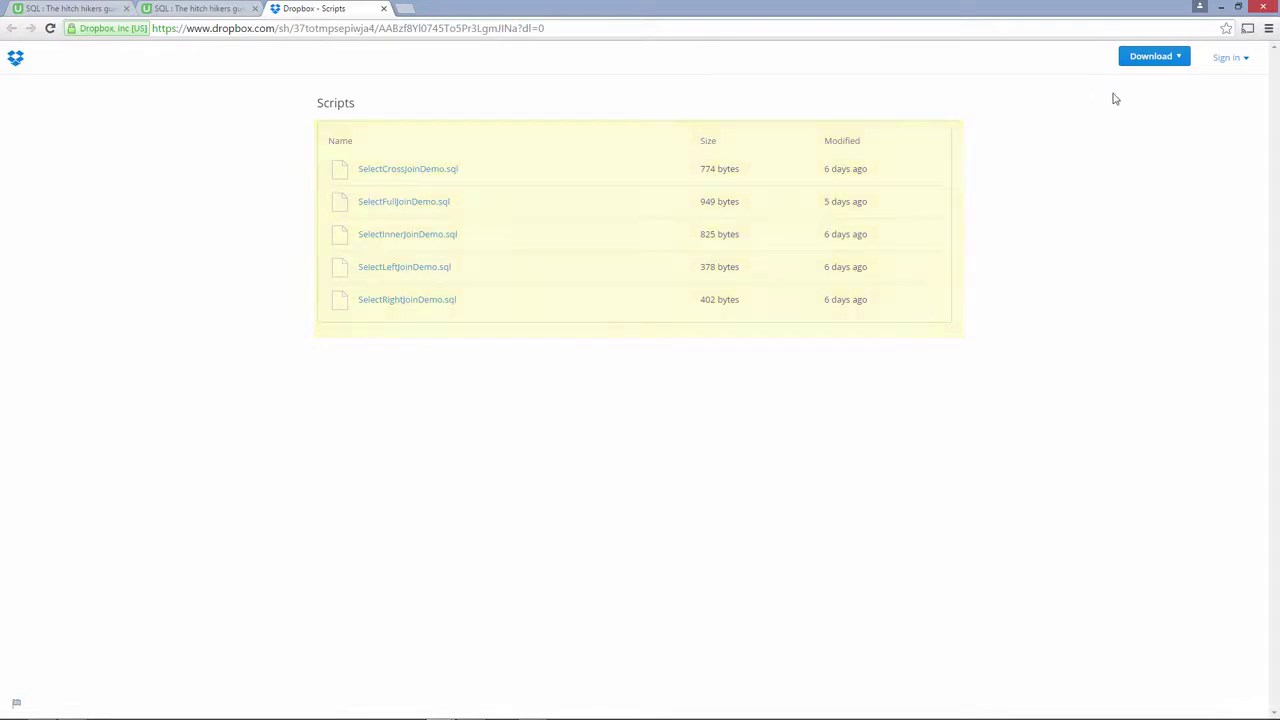
# Download the shared Dropbox Scripts folder as a zip file and show the download in its local folder.
pyautogui.click(1152, 62)
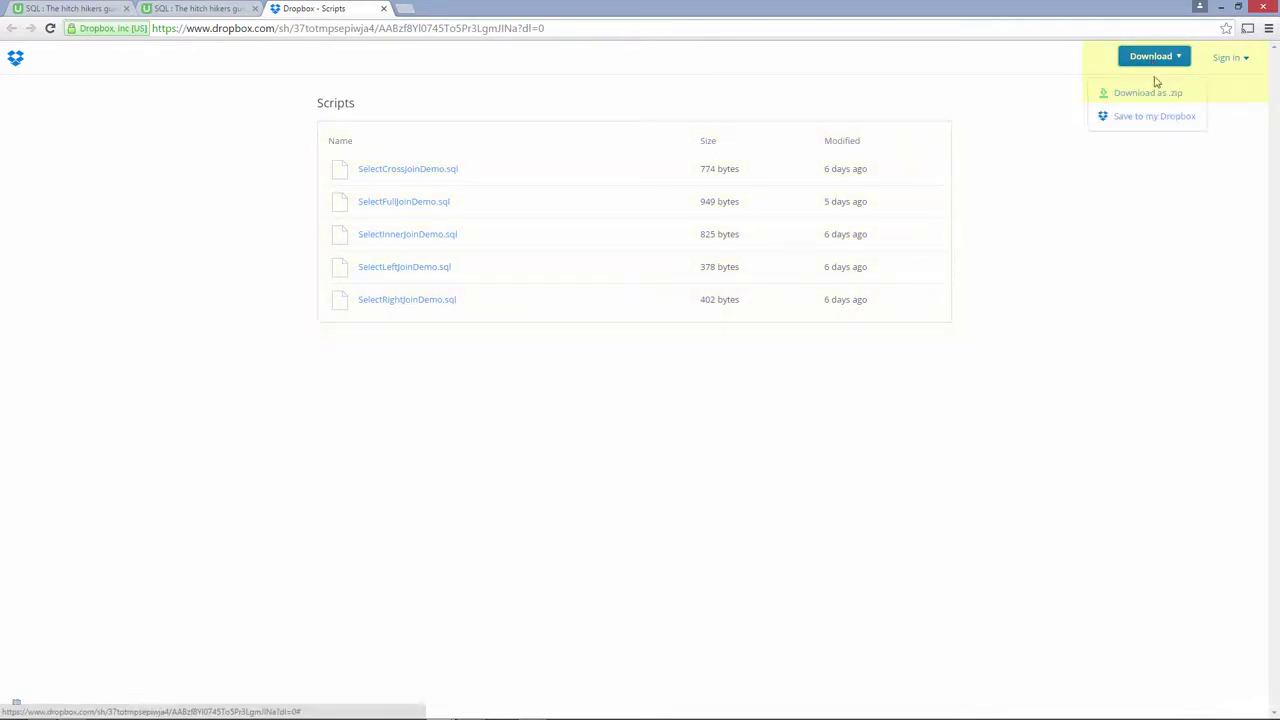
pyautogui.click(1146, 93)
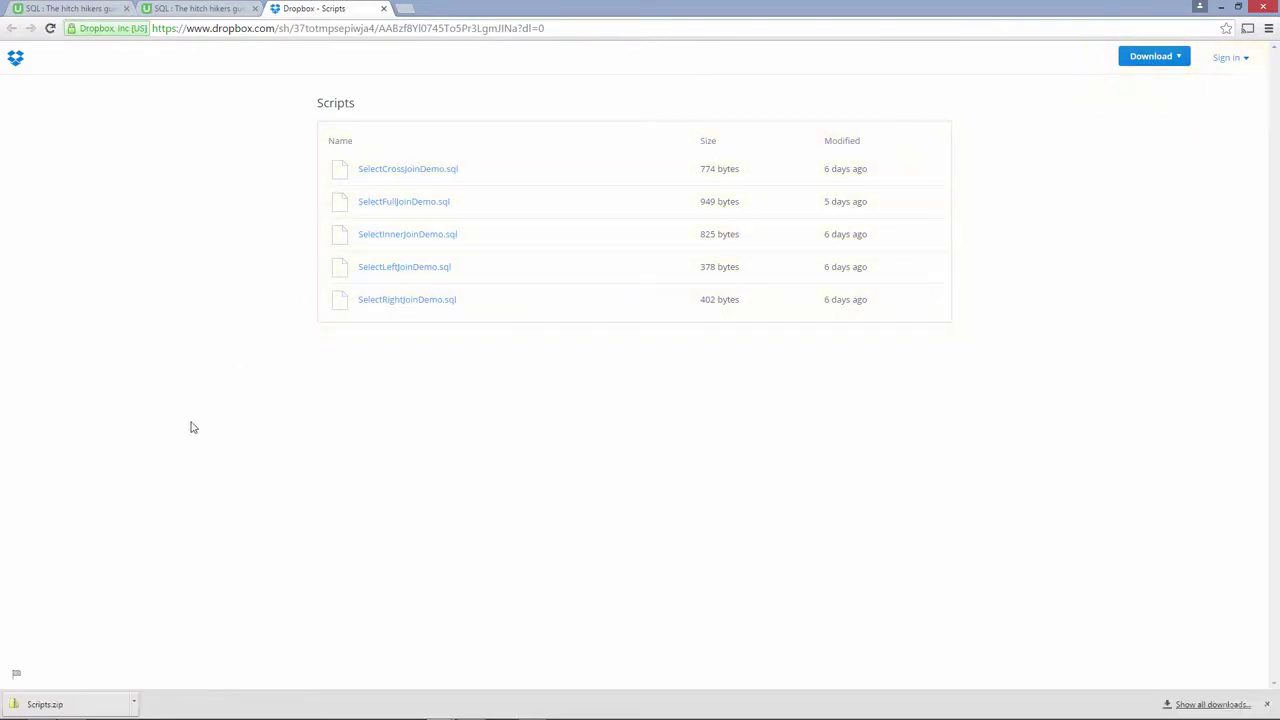
pyautogui.click(136, 704)
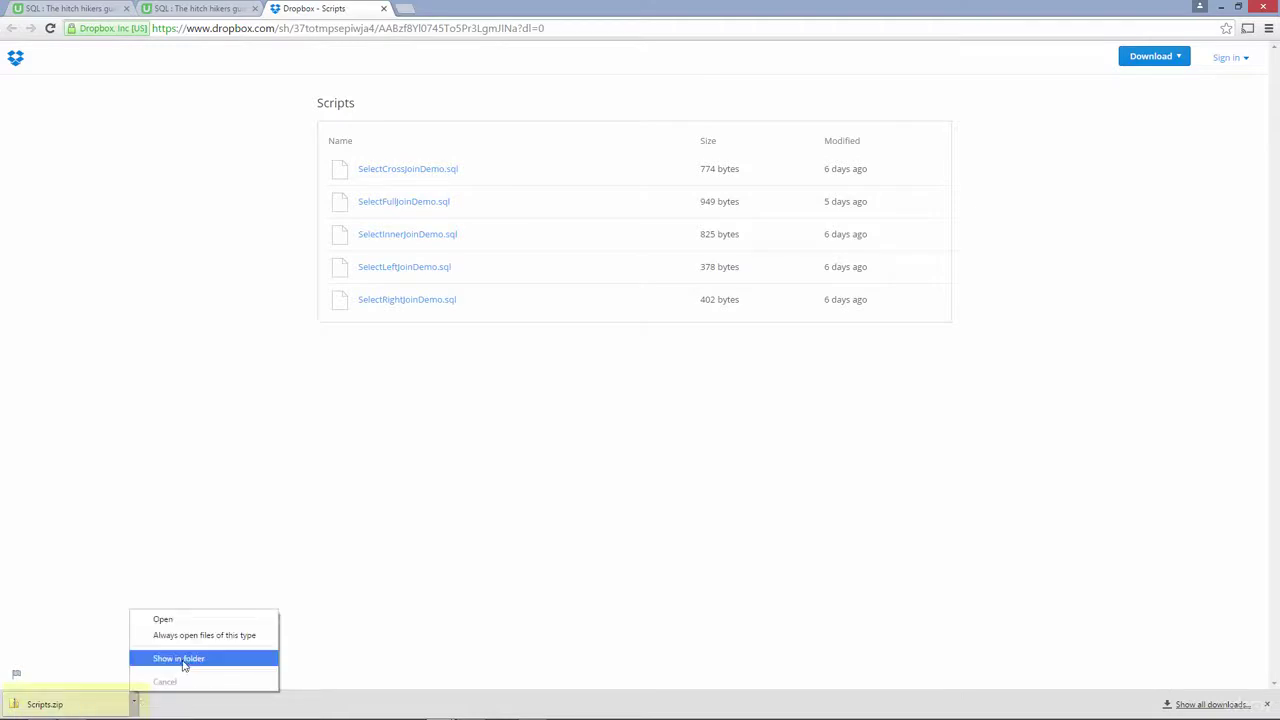
pyautogui.click(184, 660)
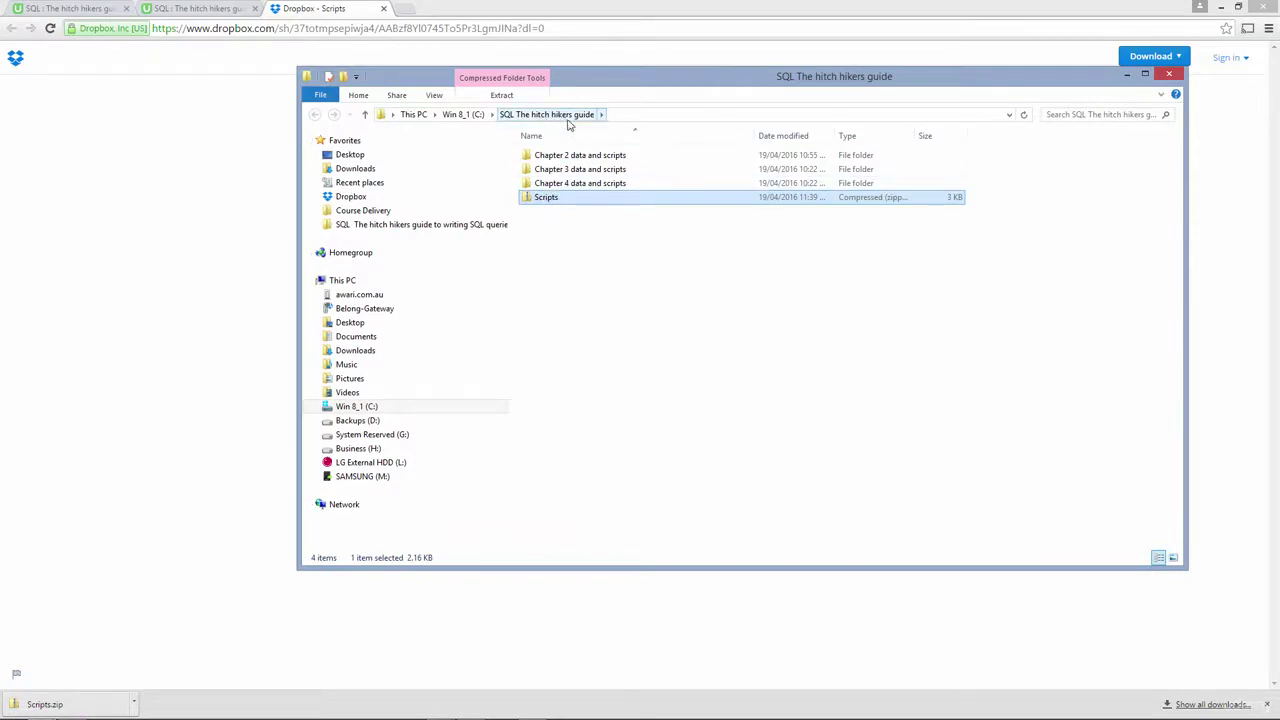
# Move the Scripts zip file into the "Chapter 3 data and scripts" folder and open that folder.
pyautogui.moveTo(558, 200)
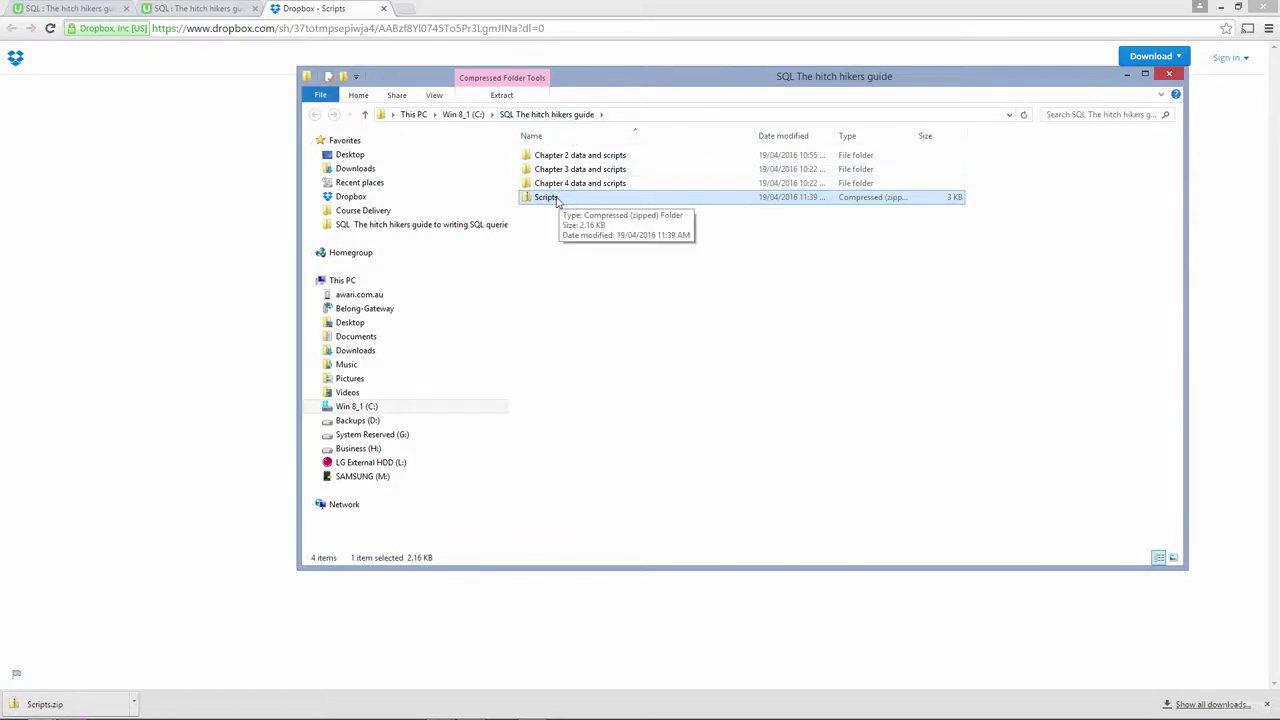
pyautogui.moveTo(558, 197); pyautogui.dragTo(558, 171)
pyautogui.click(558, 172)
pyautogui.doubleClick(558, 170)
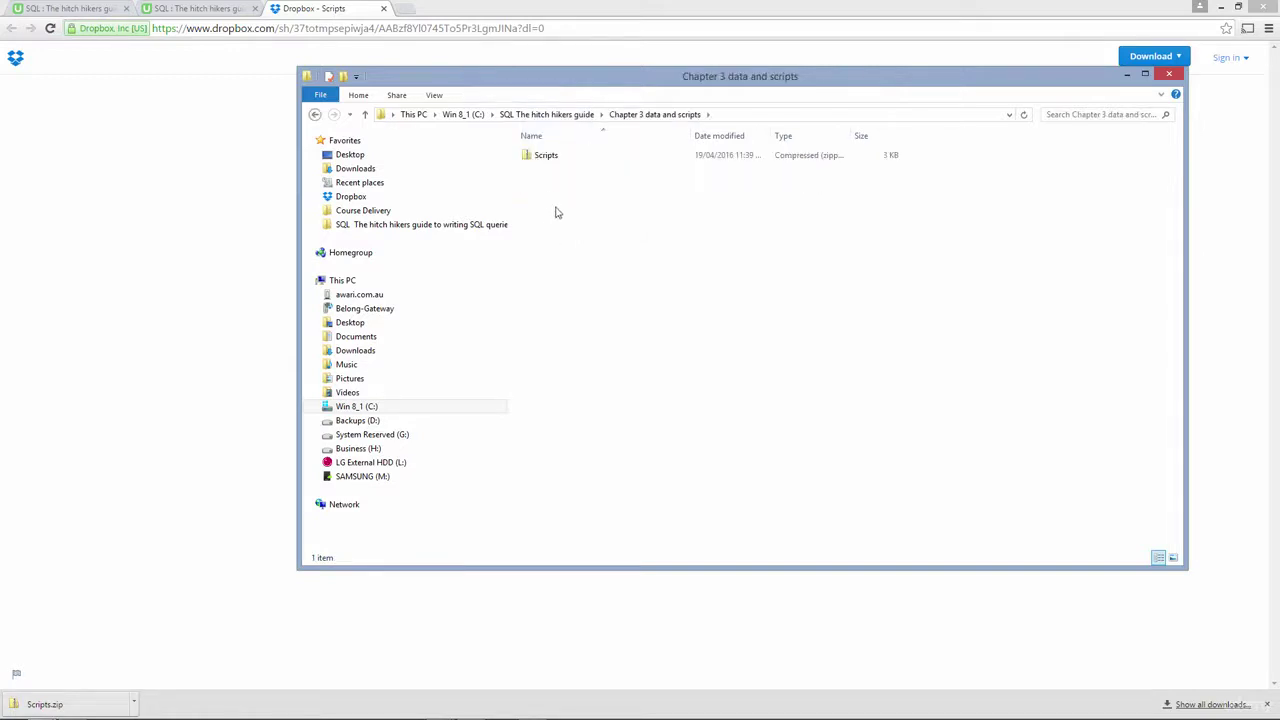
# Extract all files from the Scripts zip into a Scripts subfolder of "Chapter 3 data and scripts" and close the extracted folder's window.
pyautogui.click(553, 159)
pyautogui.rightClick(553, 159)
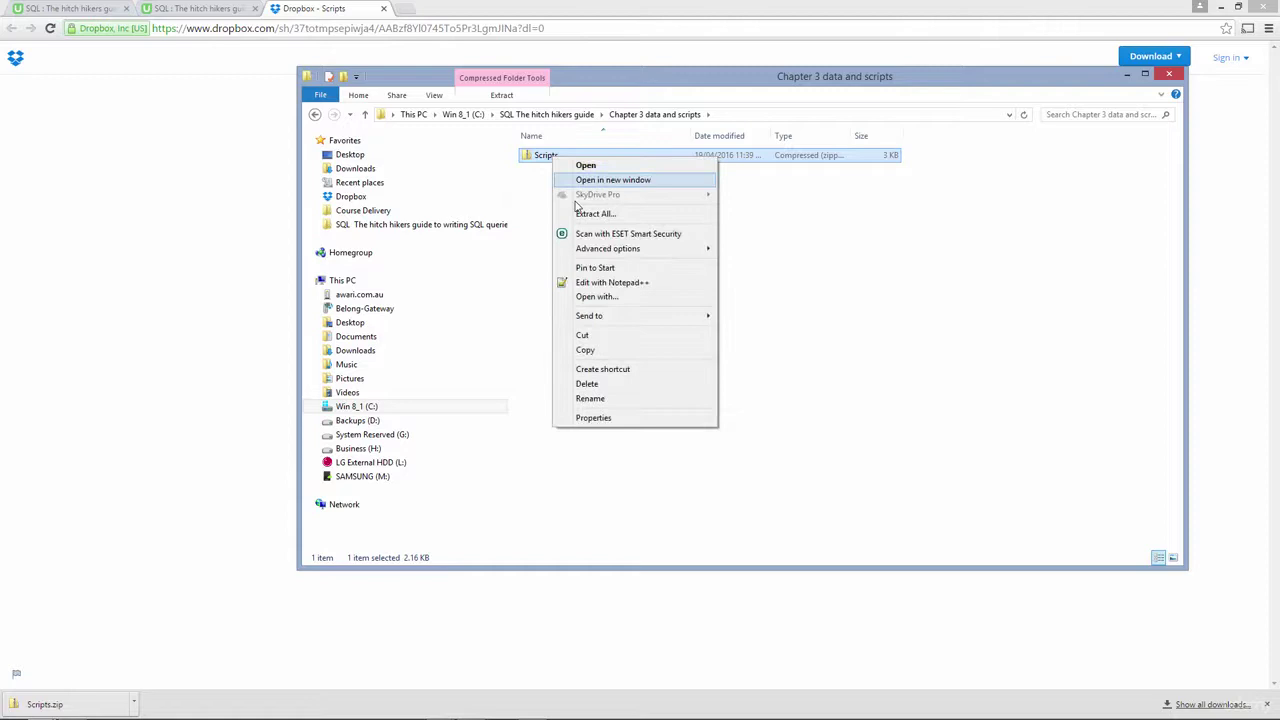
pyautogui.click(586, 218)
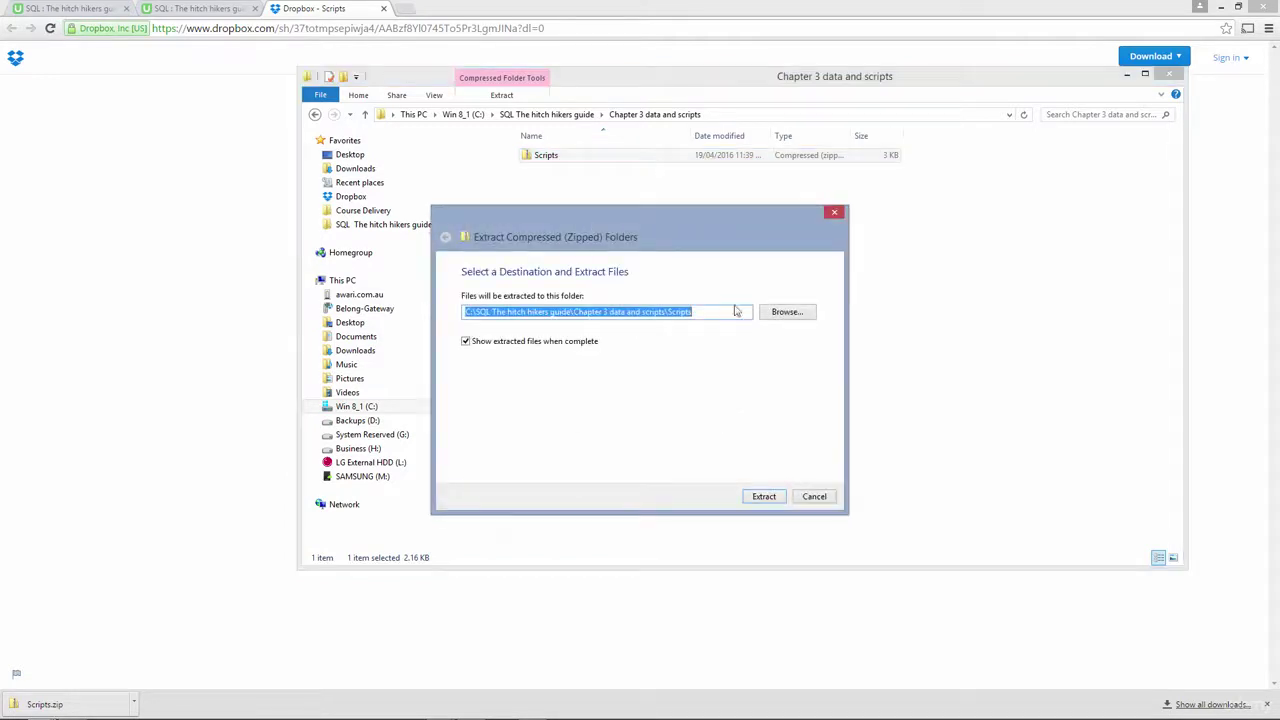
pyautogui.click(766, 498)
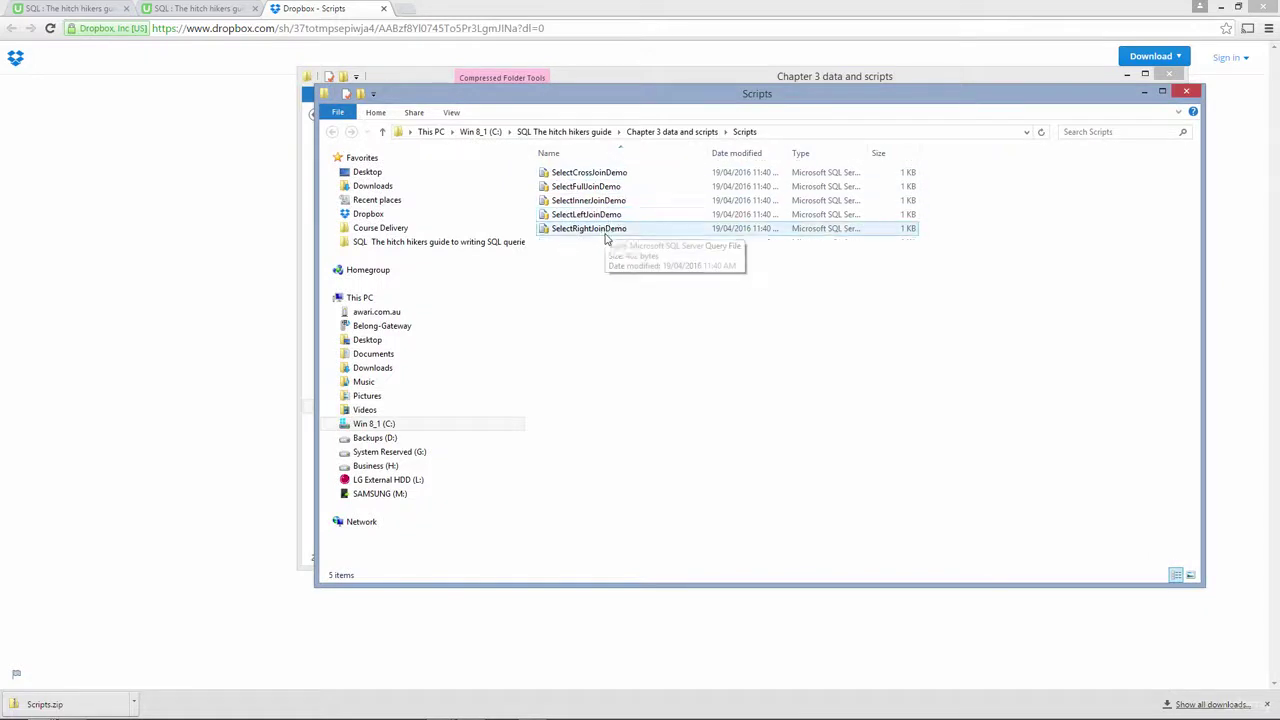
pyautogui.click(1186, 91)
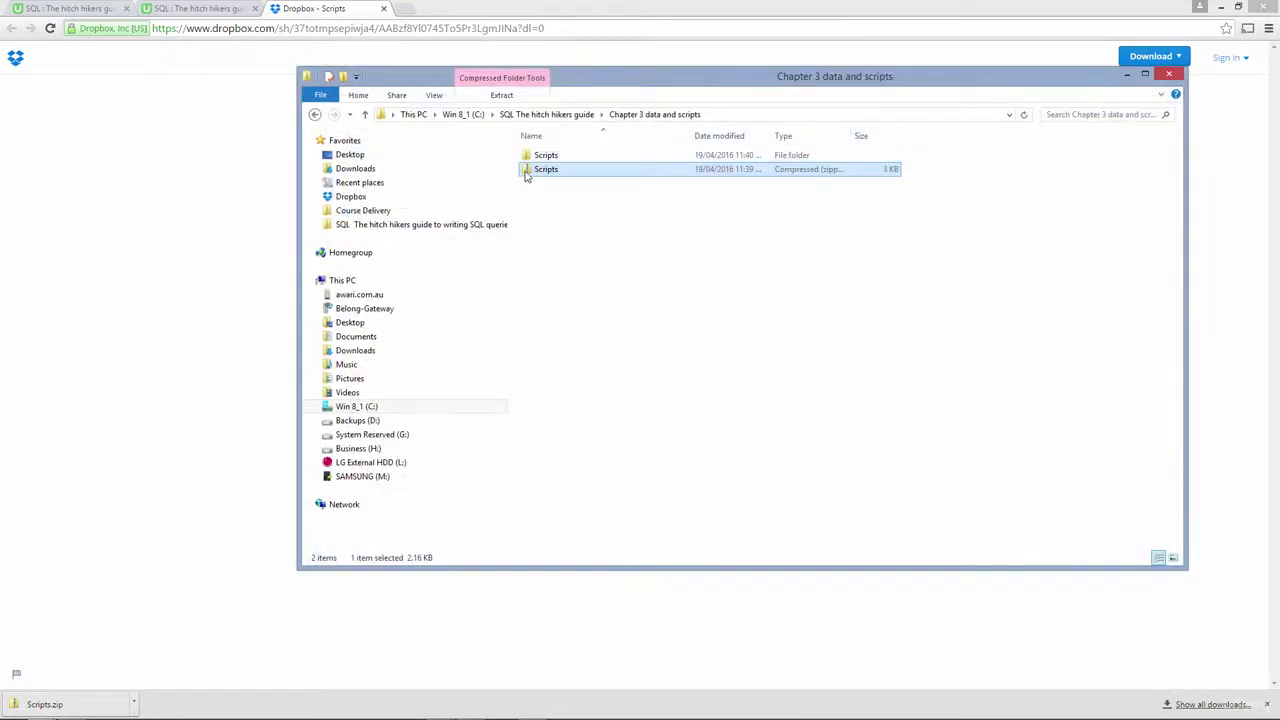
# Delete the Scripts zip file, then close the folder window and the Dropbox Scripts page.
pyautogui.press('Delete')
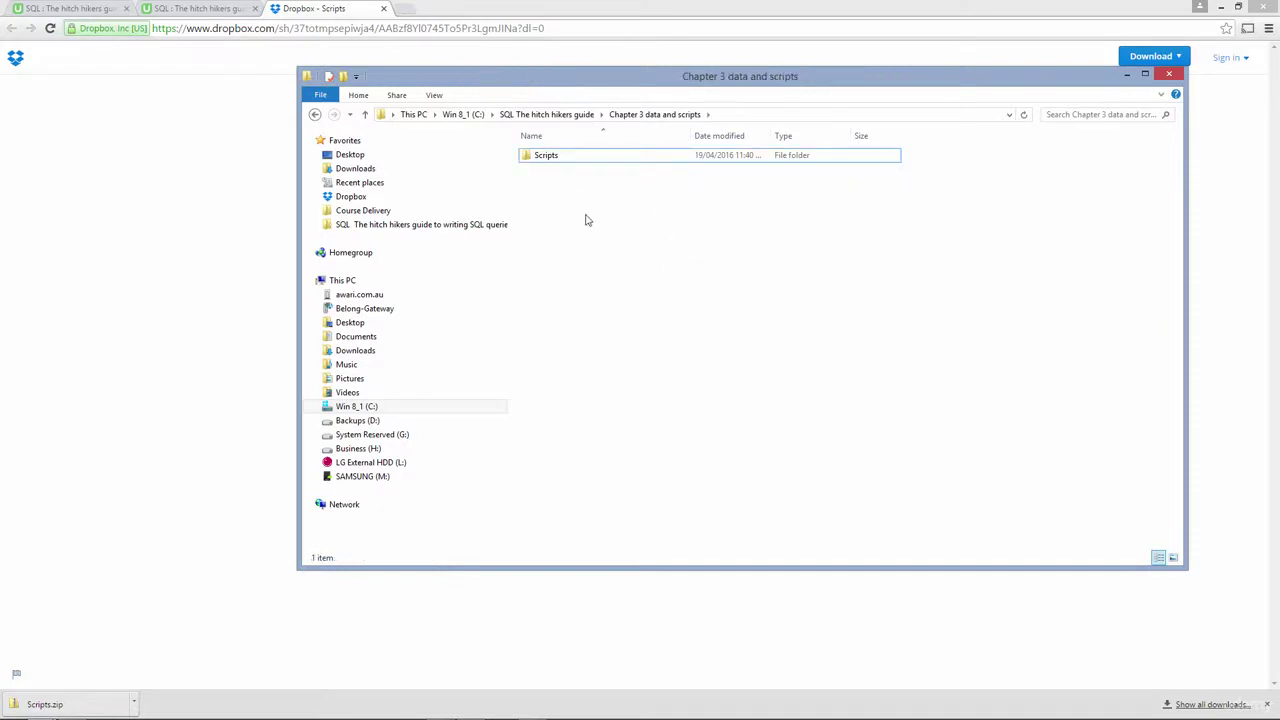
pyautogui.click(1167, 76)
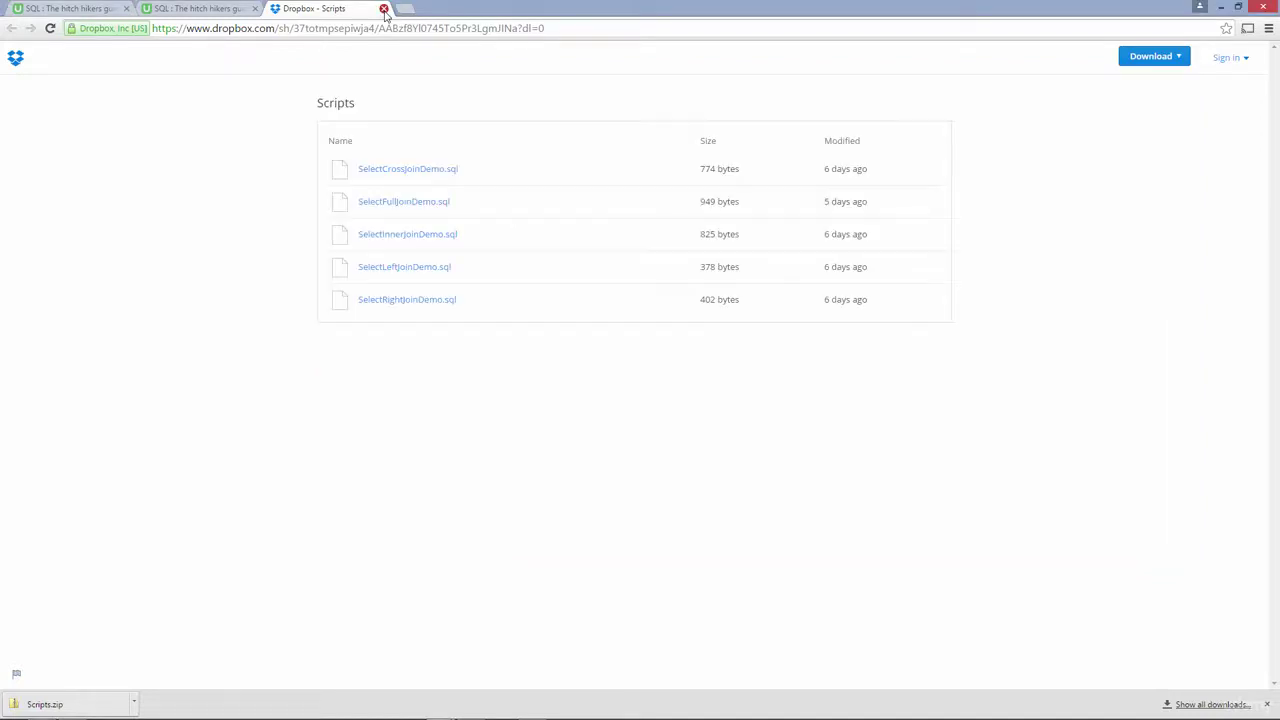
pyautogui.click(384, 9)
# Download the backup file "Chapter 3 - Sales (Keedy) .bak" from Dropbox and move it into the "Chapter 3 data and scripts" folder.
pyautogui.click(124, 326)
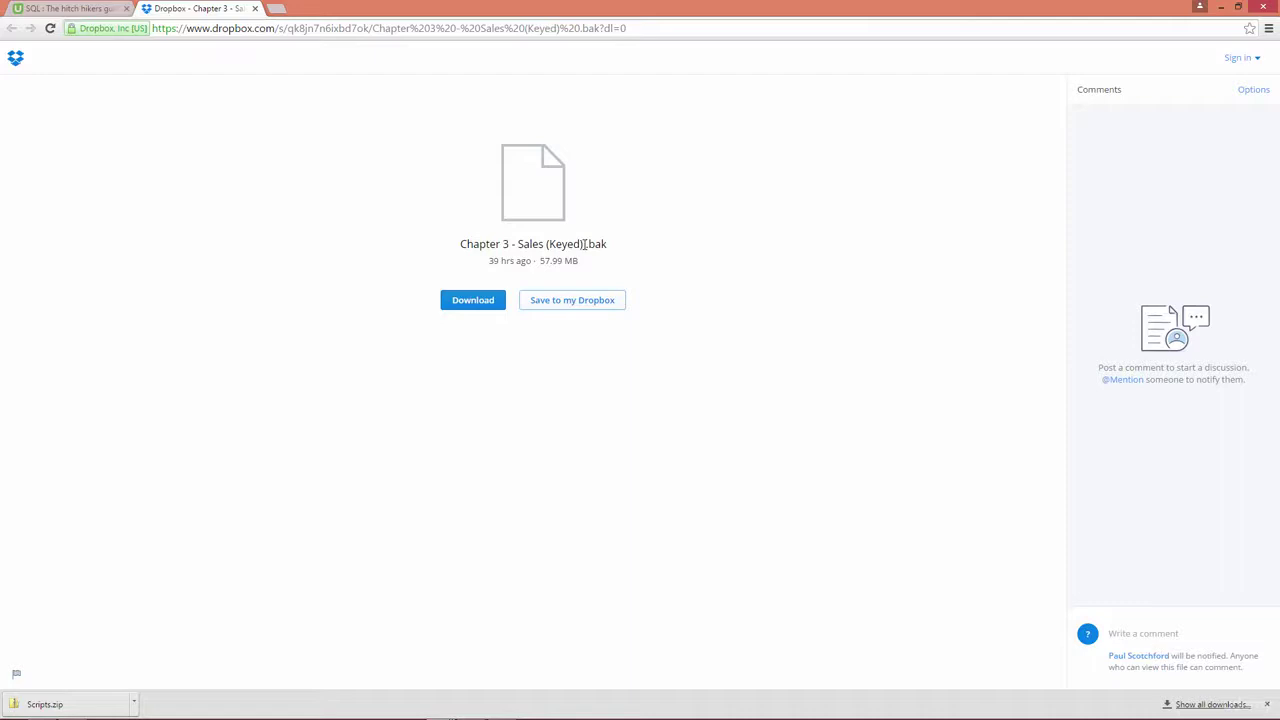
pyautogui.click(467, 304)
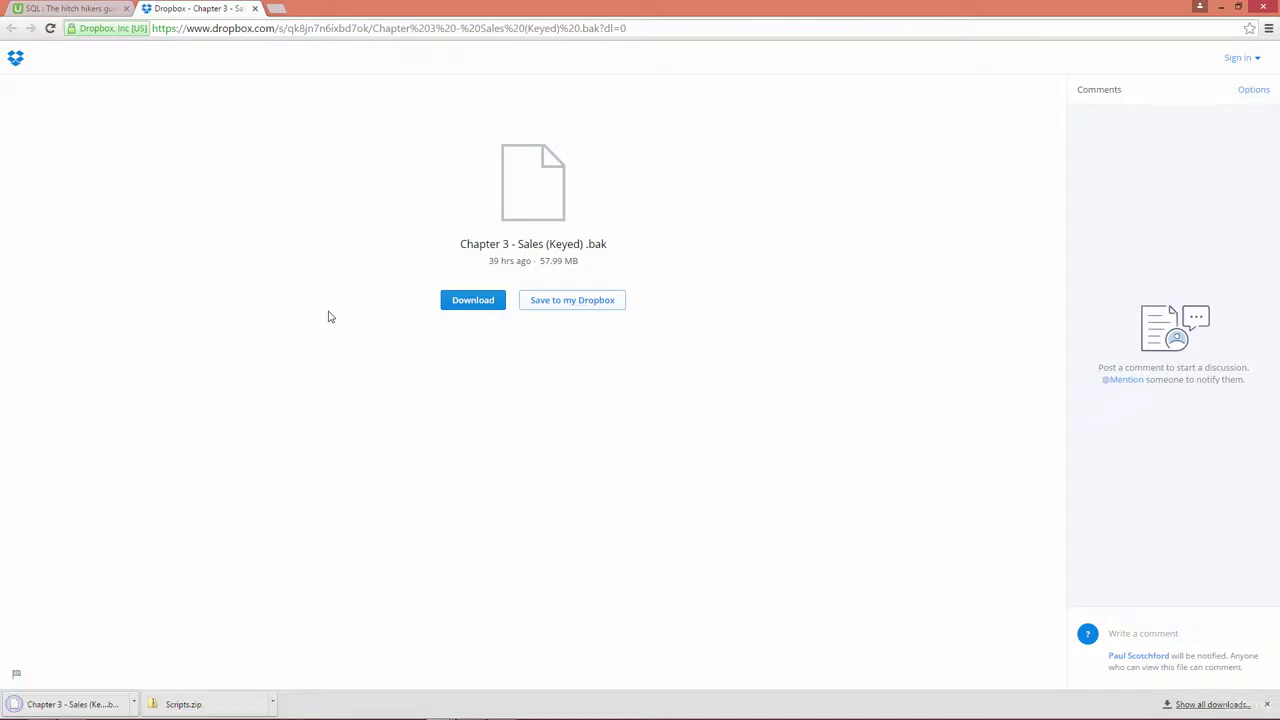
pyautogui.click(135, 704)
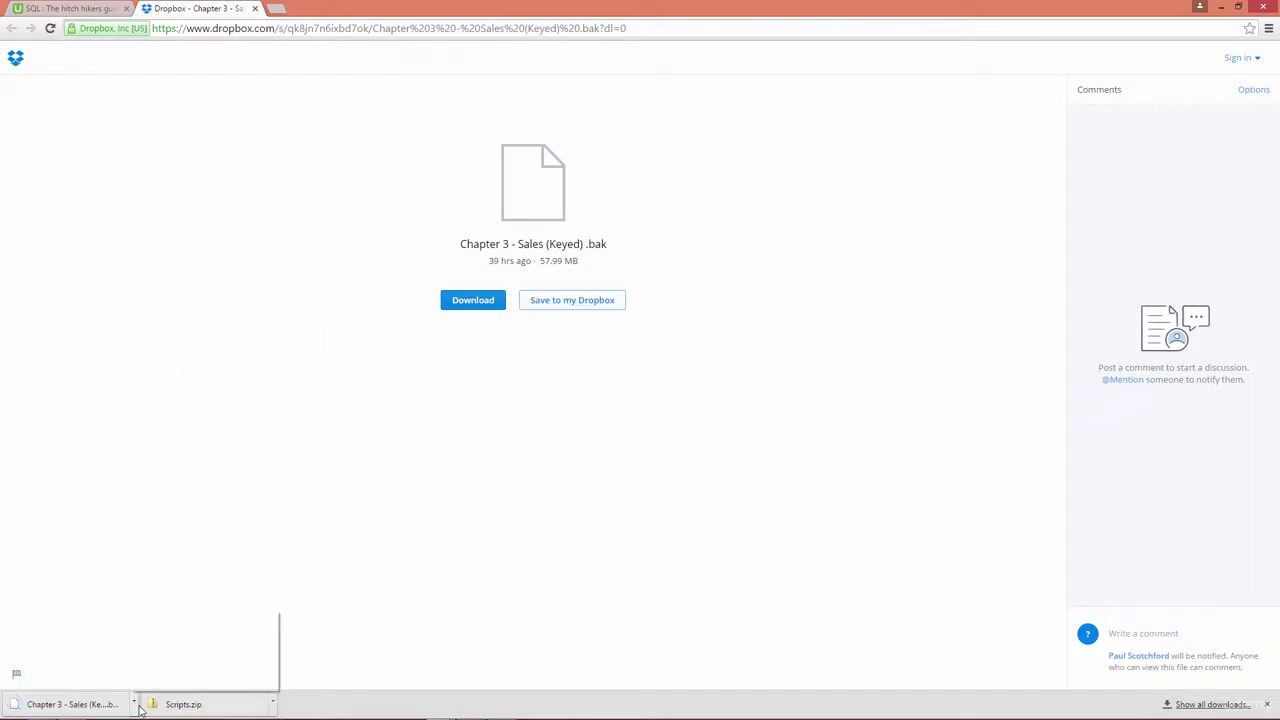
pyautogui.click(169, 660)
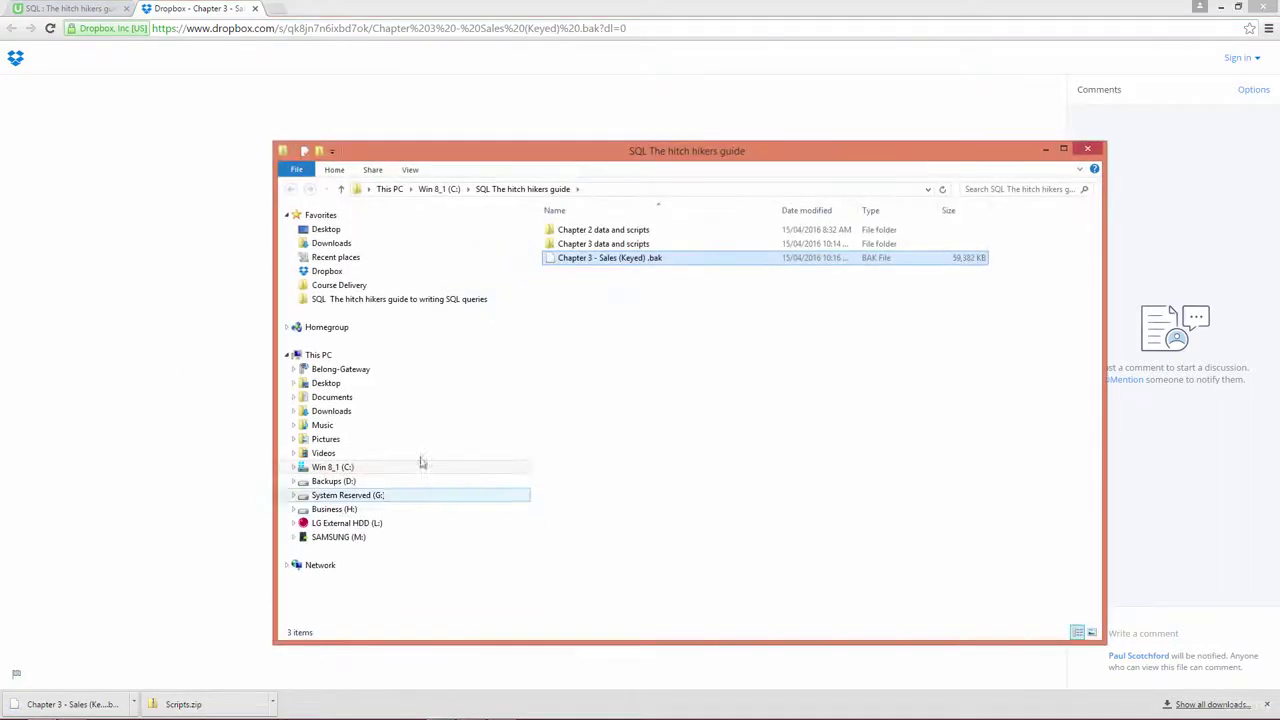
pyautogui.moveTo(582, 260); pyautogui.dragTo(585, 250)
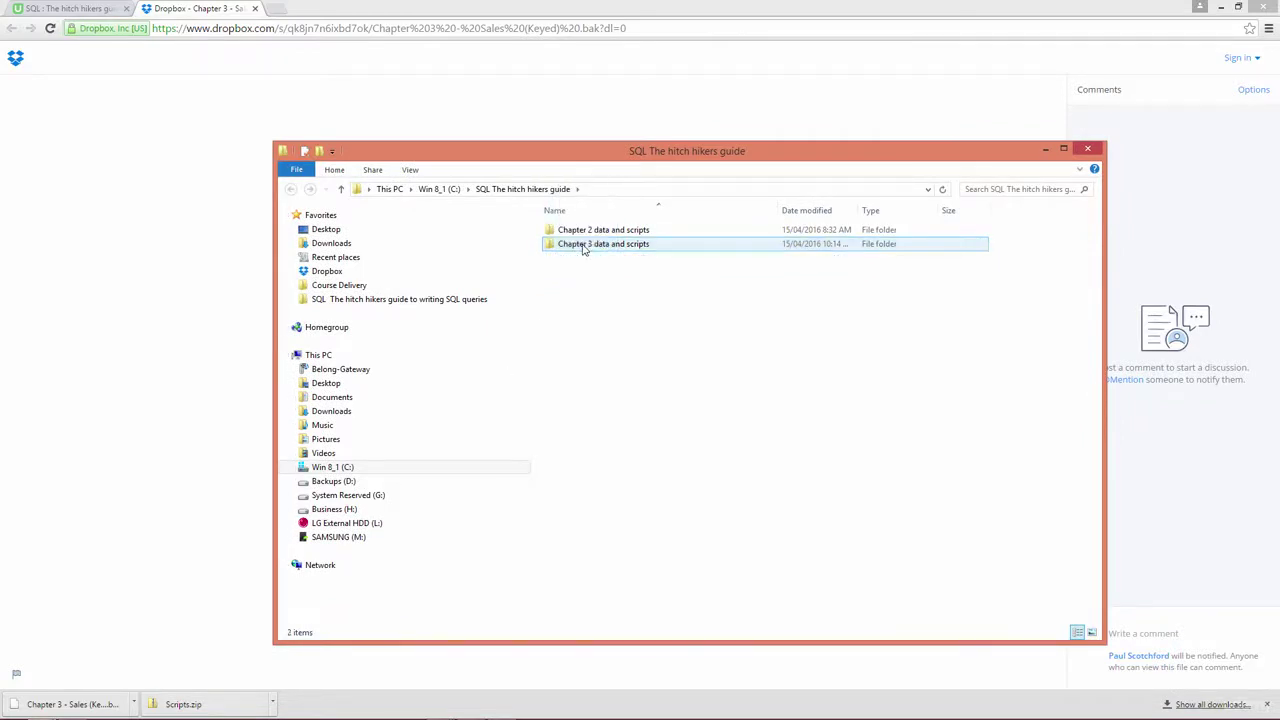
pyautogui.click(1088, 148)
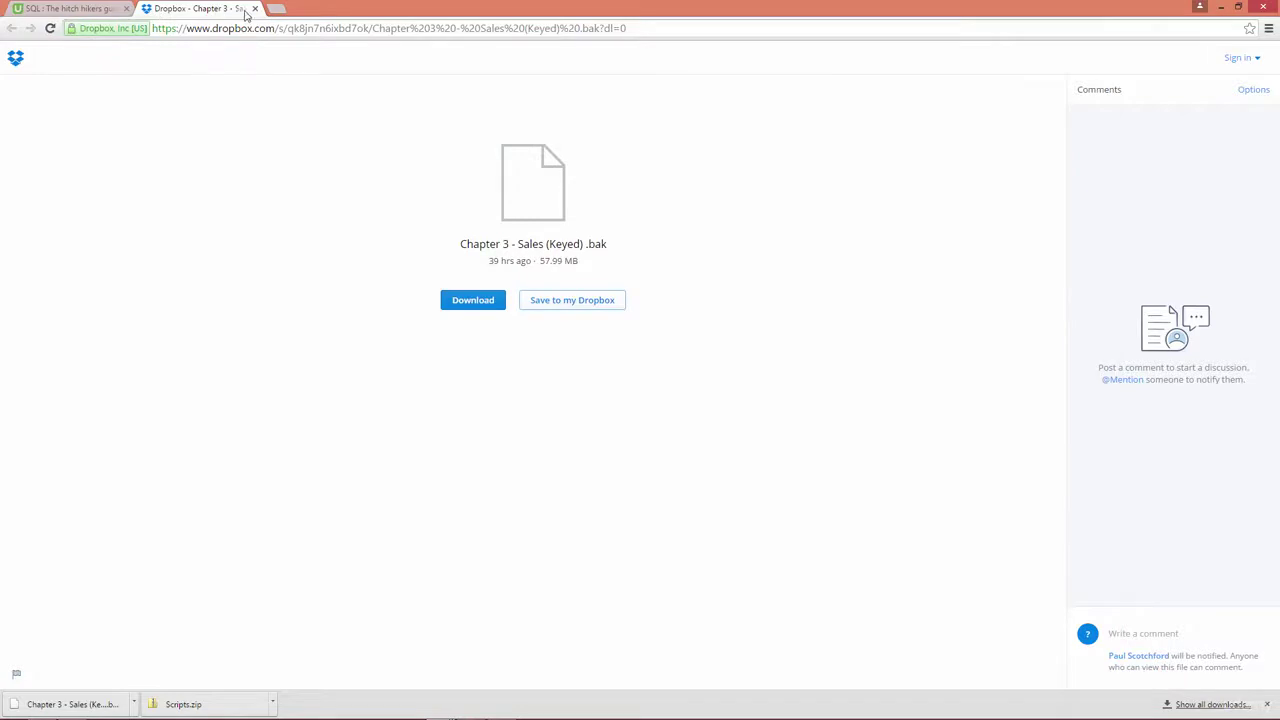
# Switch to SQL Server Management Studio and start a database restore with Device as the source.
pyautogui.click(440, 710)
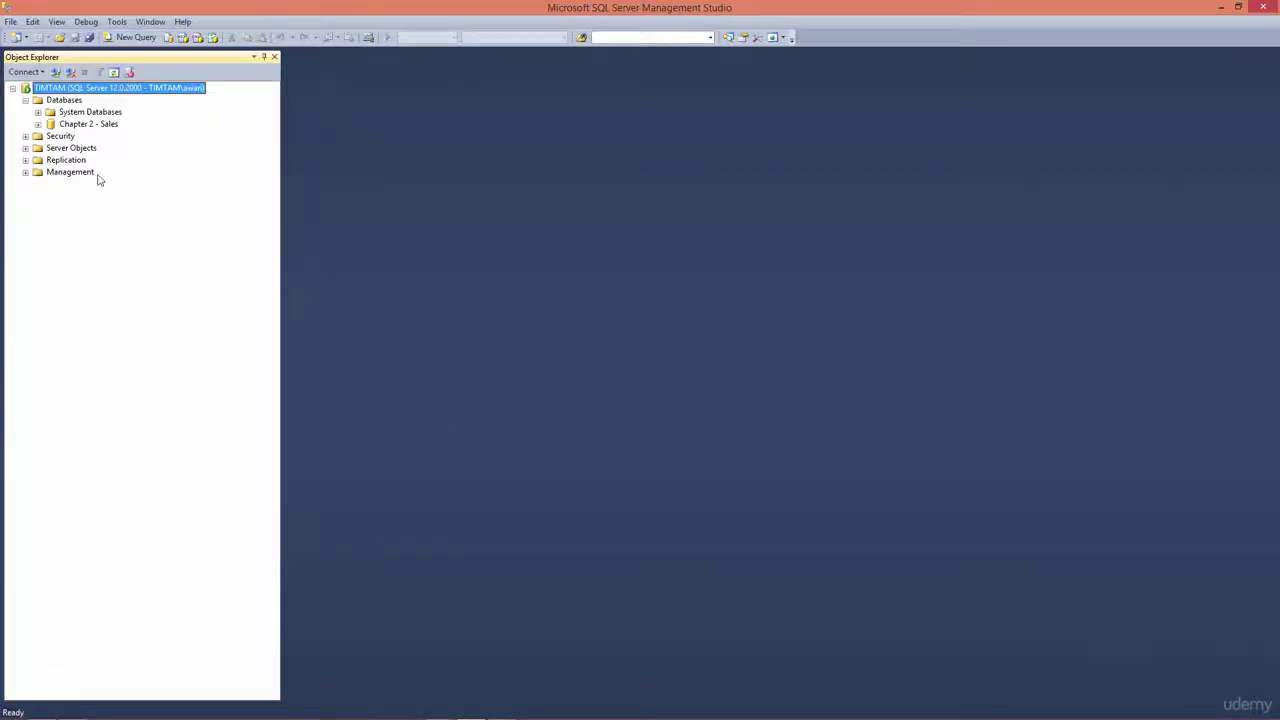
pyautogui.click(60, 101)
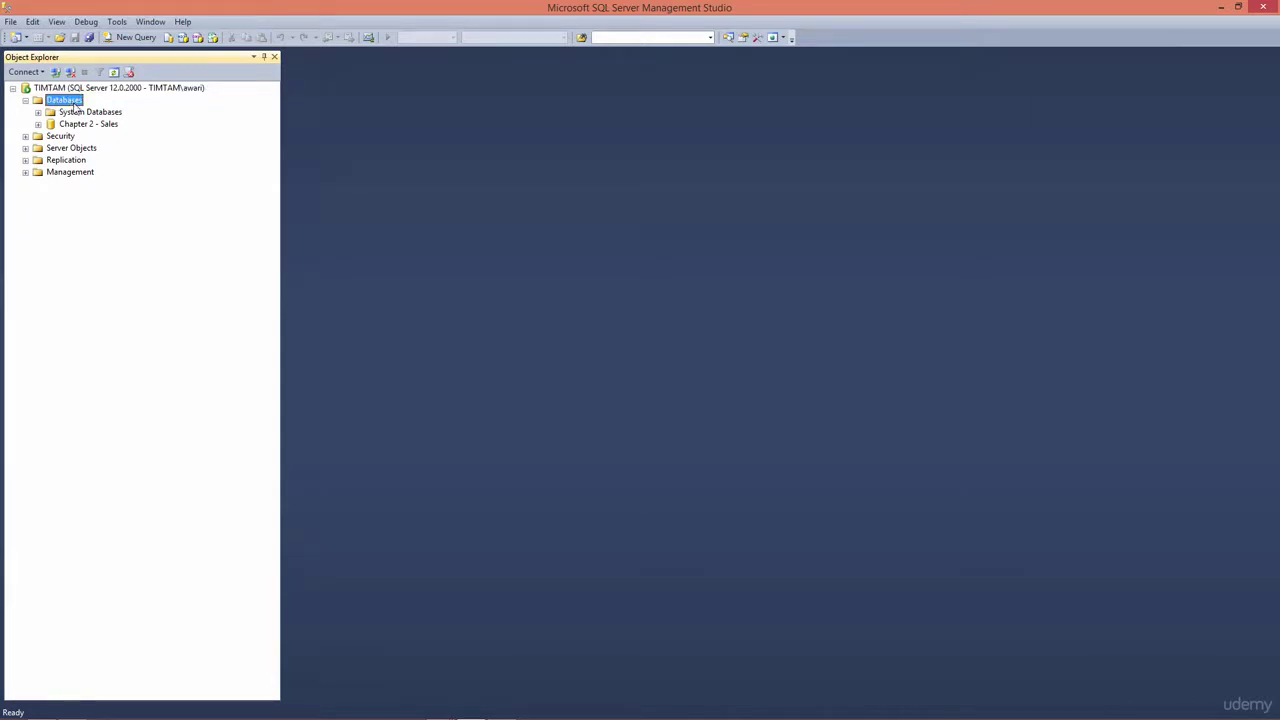
pyautogui.rightClick(74, 107)
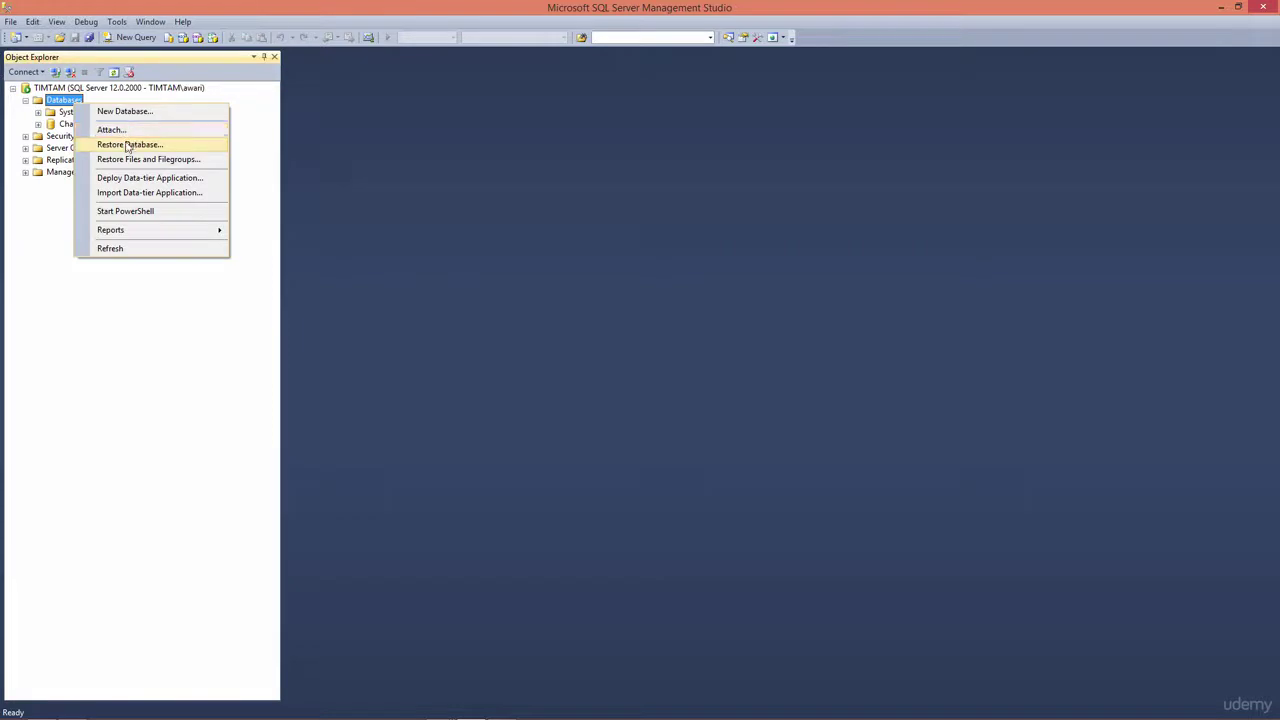
pyautogui.click(127, 146)
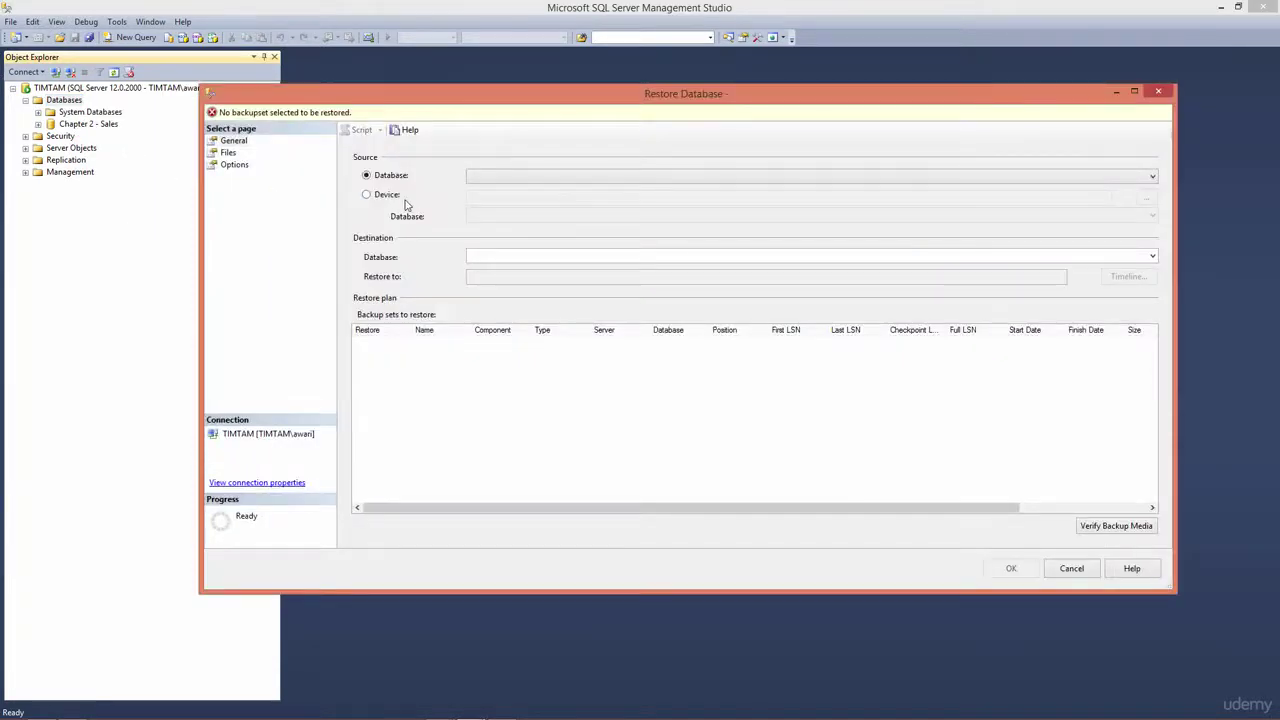
pyautogui.click(390, 197)
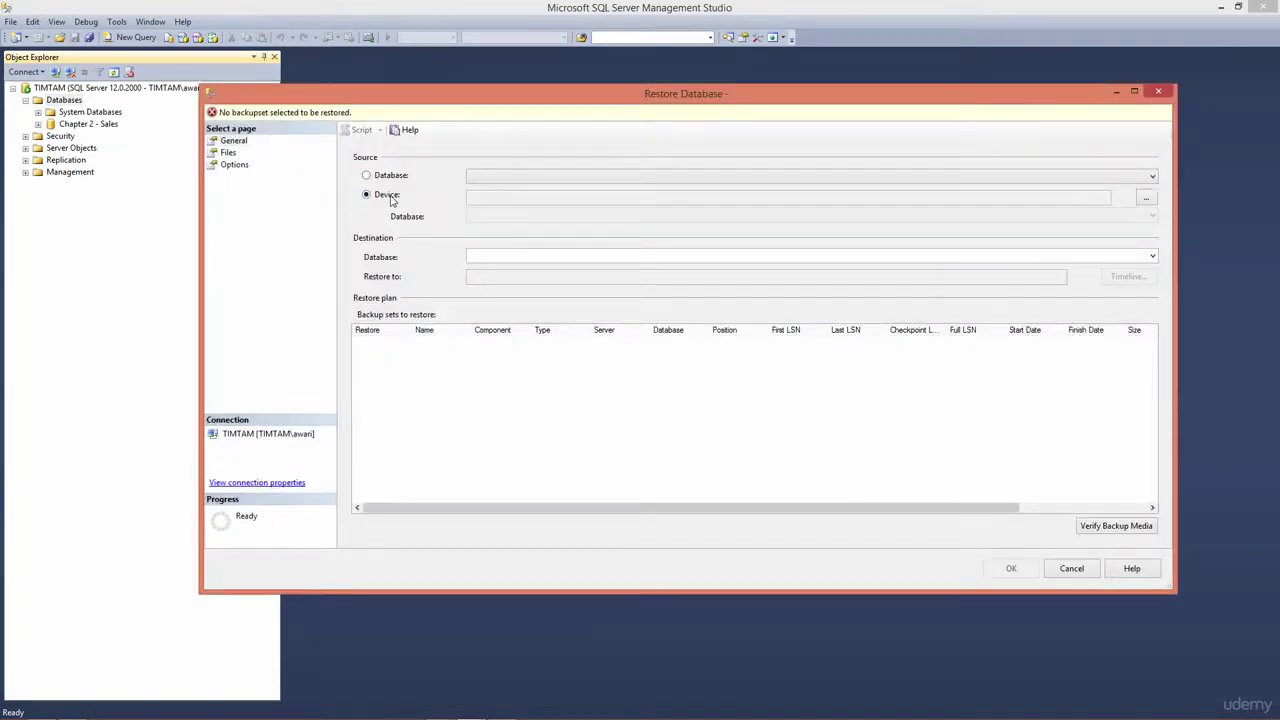
# Add "Chapter 3 - Sales (Keyed) .bak" from C:\SQL The hitch hikers guide\Chapter 3 data and scripts as the backup media.
pyautogui.click(1147, 199)
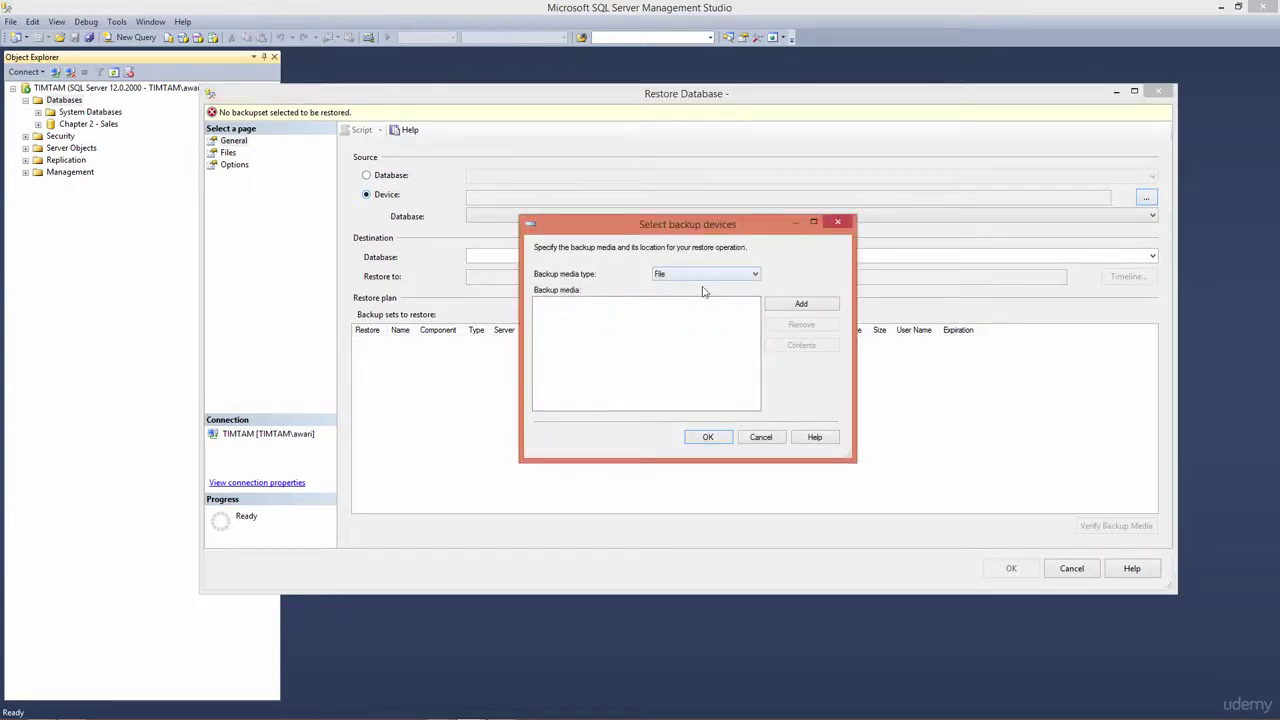
pyautogui.click(799, 305)
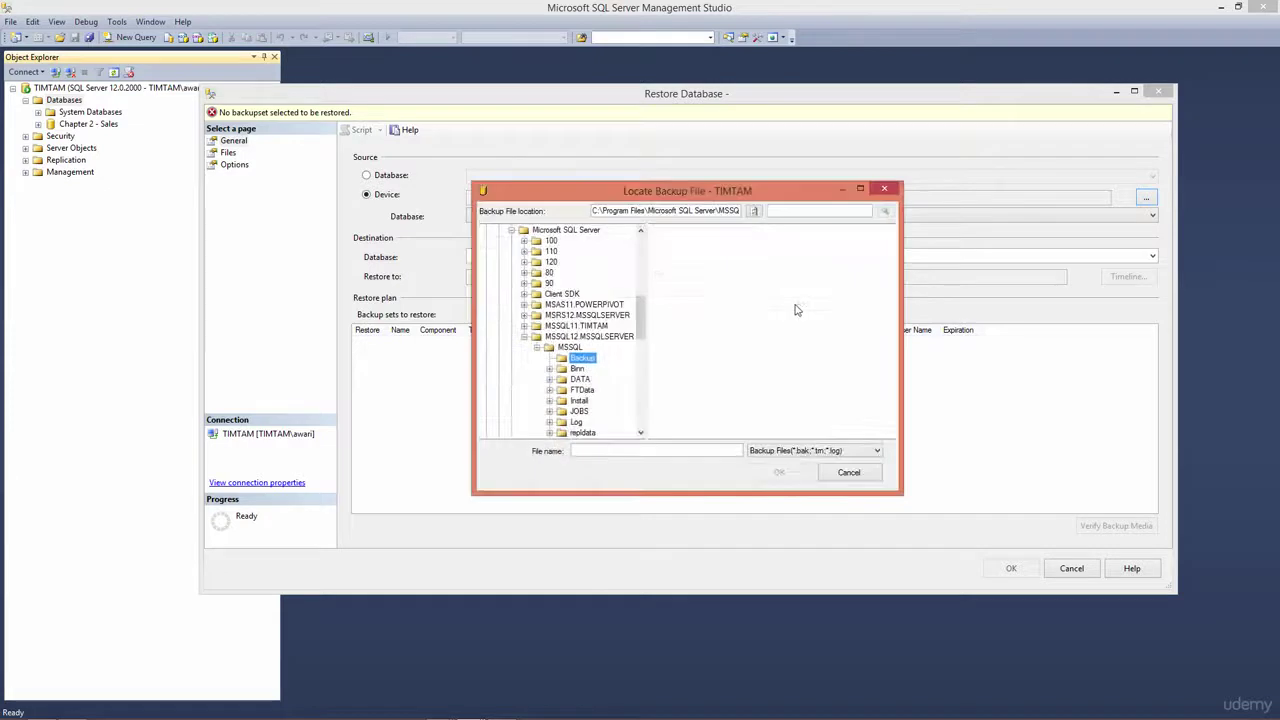
pyautogui.click(525, 337)
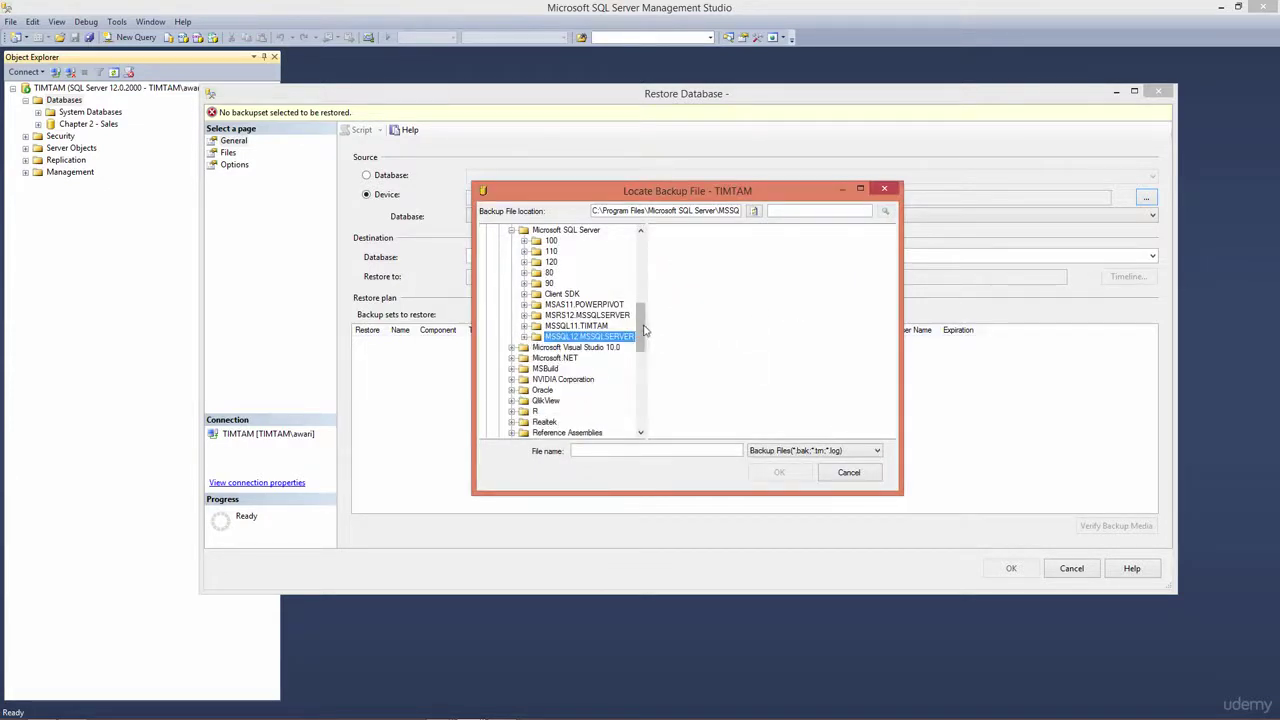
pyautogui.moveTo(644, 325); pyautogui.dragTo(638, 392)
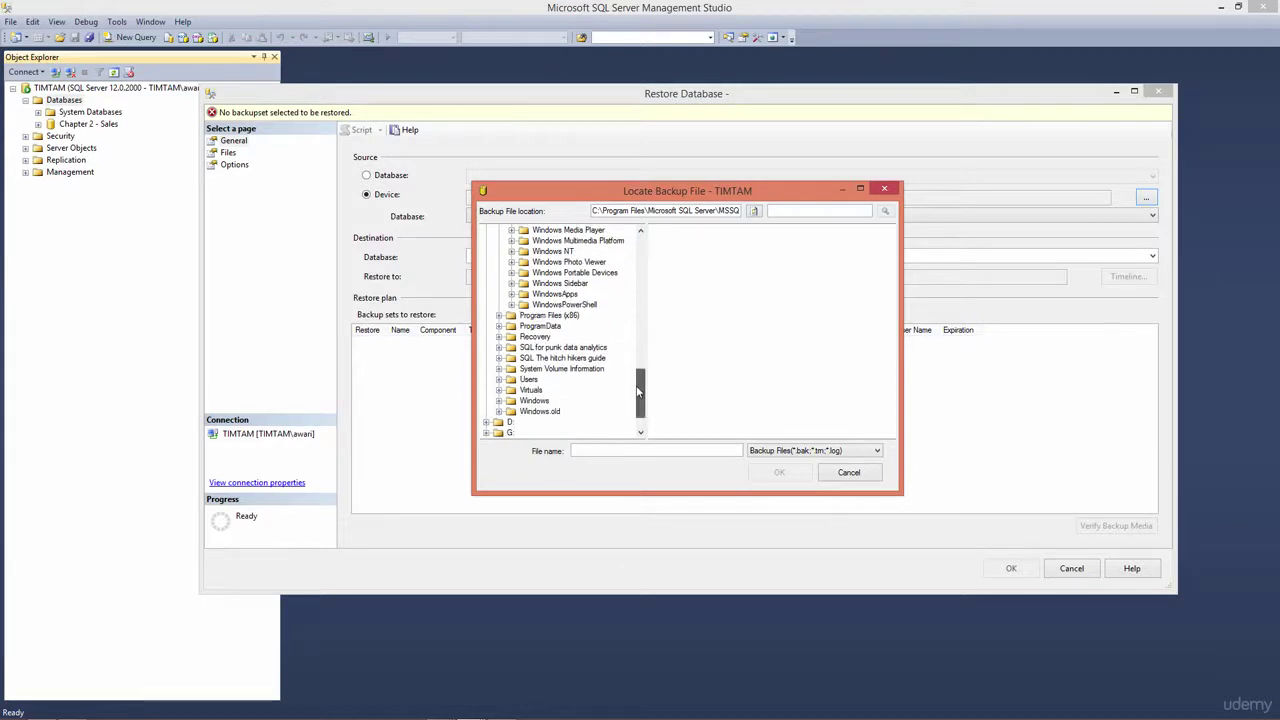
pyautogui.click(564, 358)
pyautogui.doubleClick(700, 242)
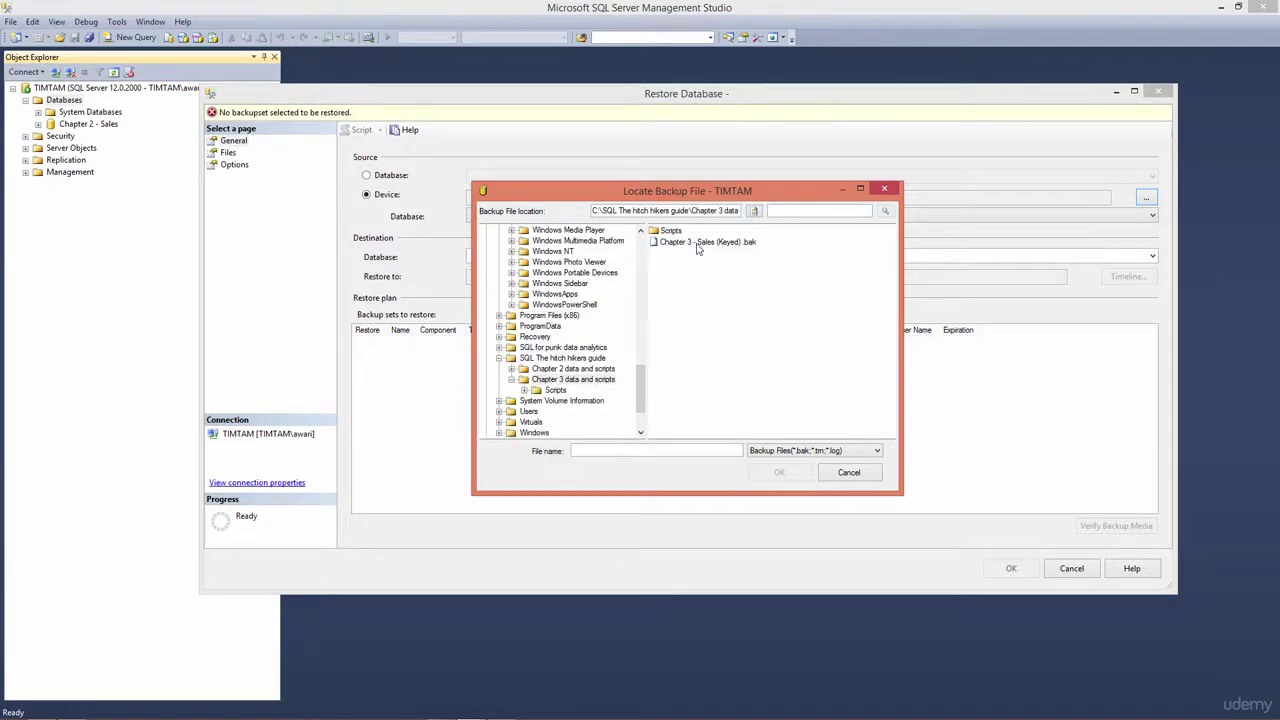
pyautogui.doubleClick(708, 242)
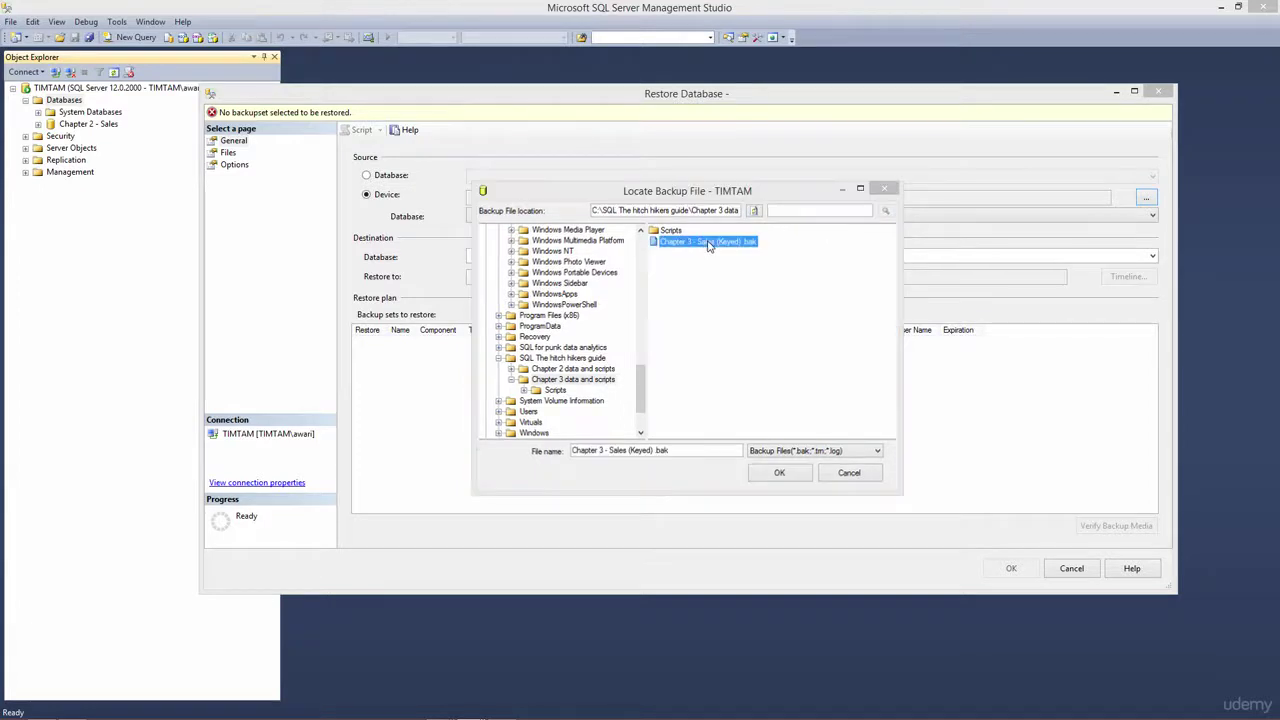
pyautogui.click(708, 437)
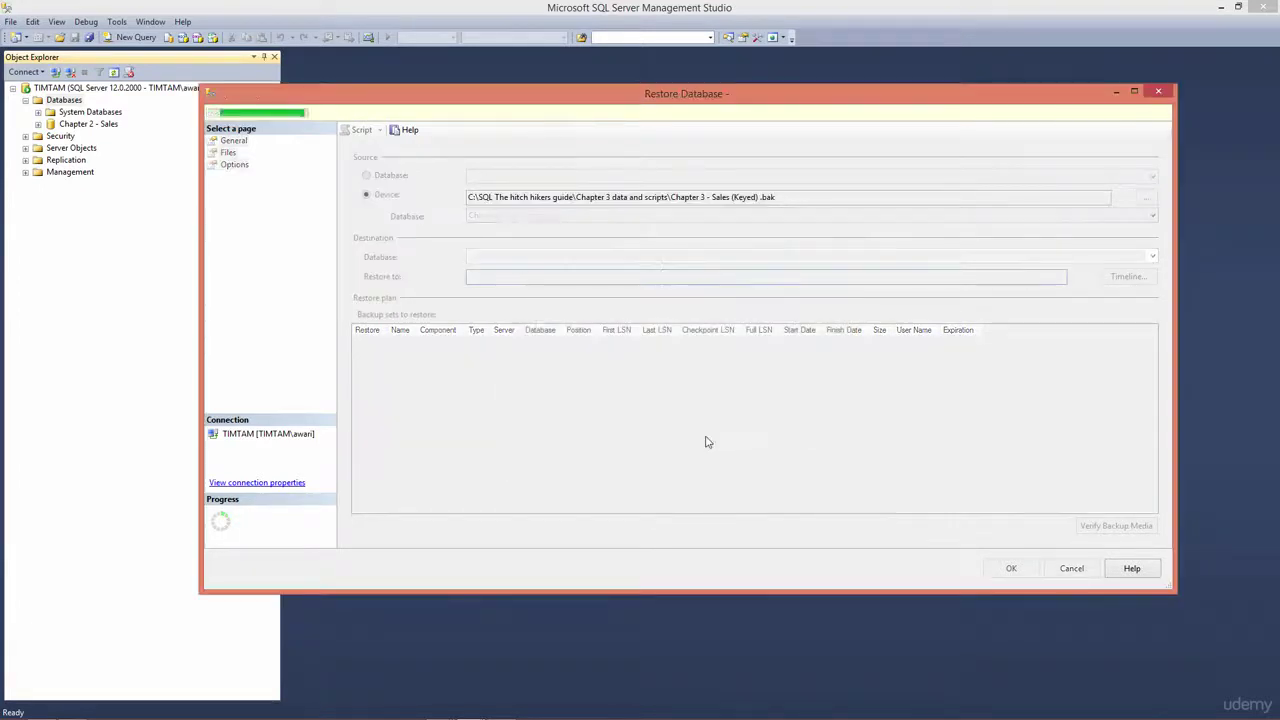
# Enable overwriting the existing database (WITH REPLACE) and run the restore of Chapter 3 - Sales (Keyed).
pyautogui.click(234, 164)
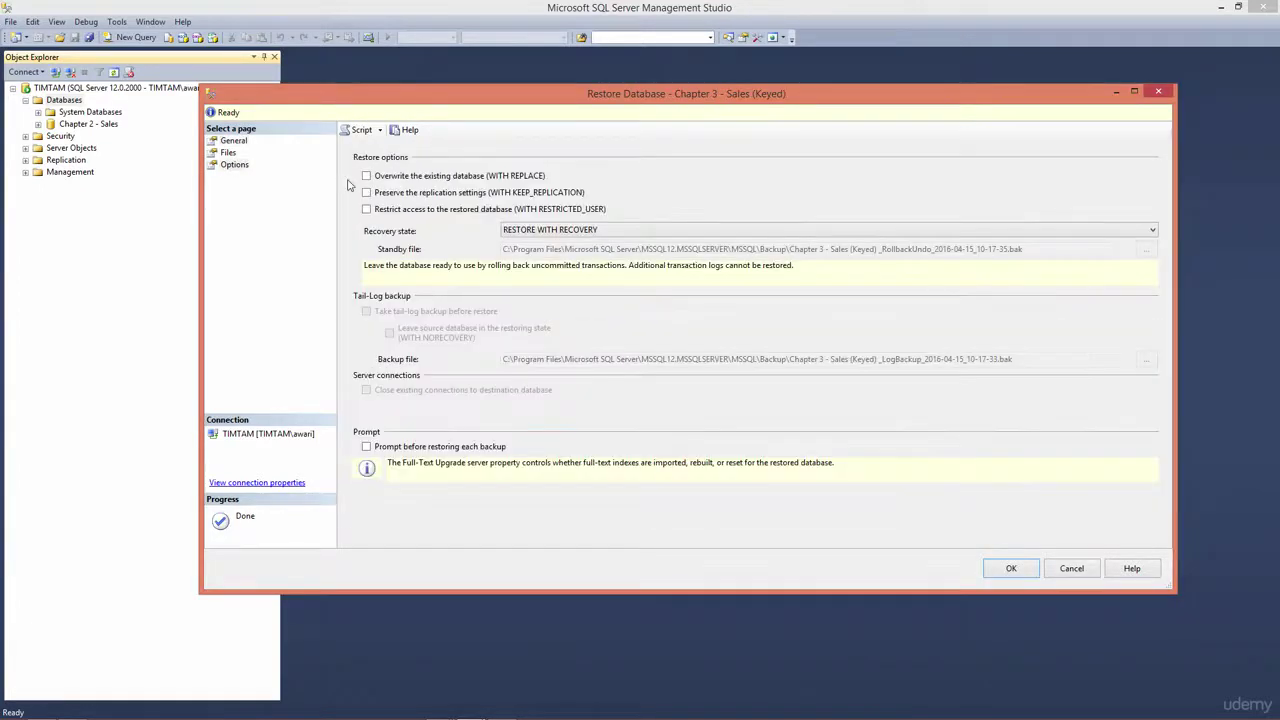
pyautogui.click(366, 175)
pyautogui.click(1011, 568)
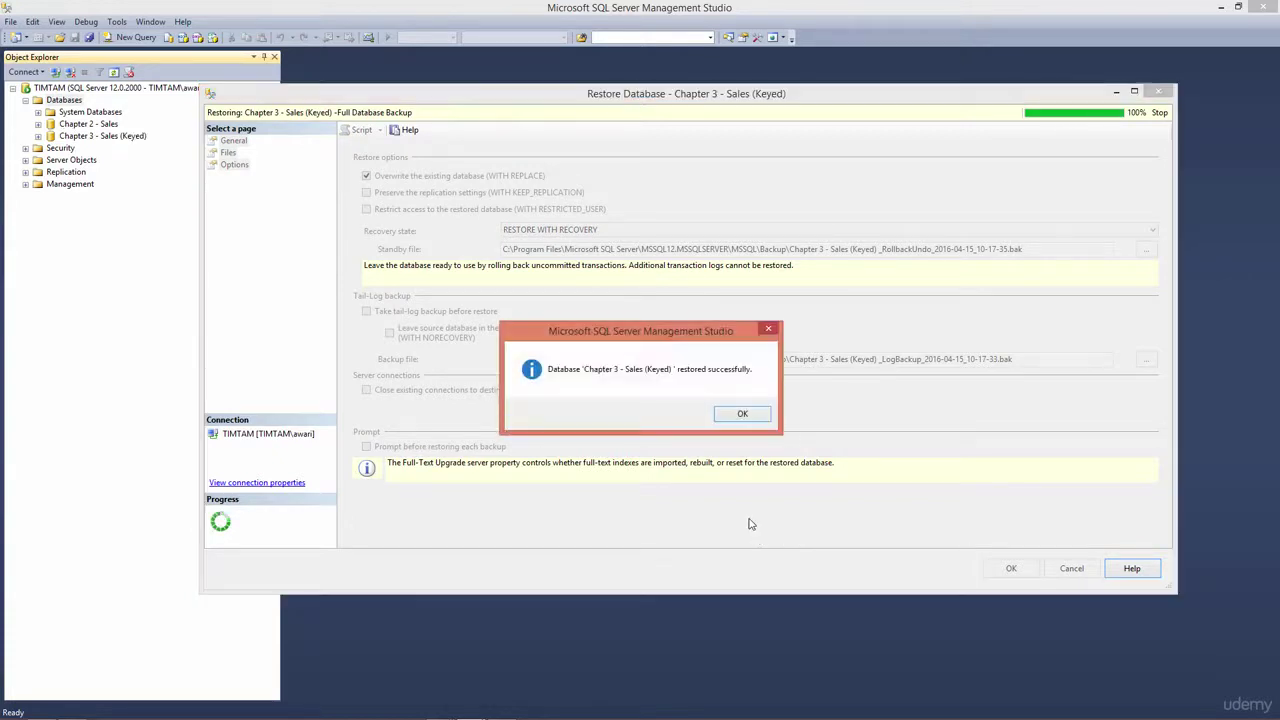
# Close the finished restore and list the tables of both Chapter 3 - Sales (Keyed) and Chapter 2 - Sales for comparison.
pyautogui.click(728, 414)
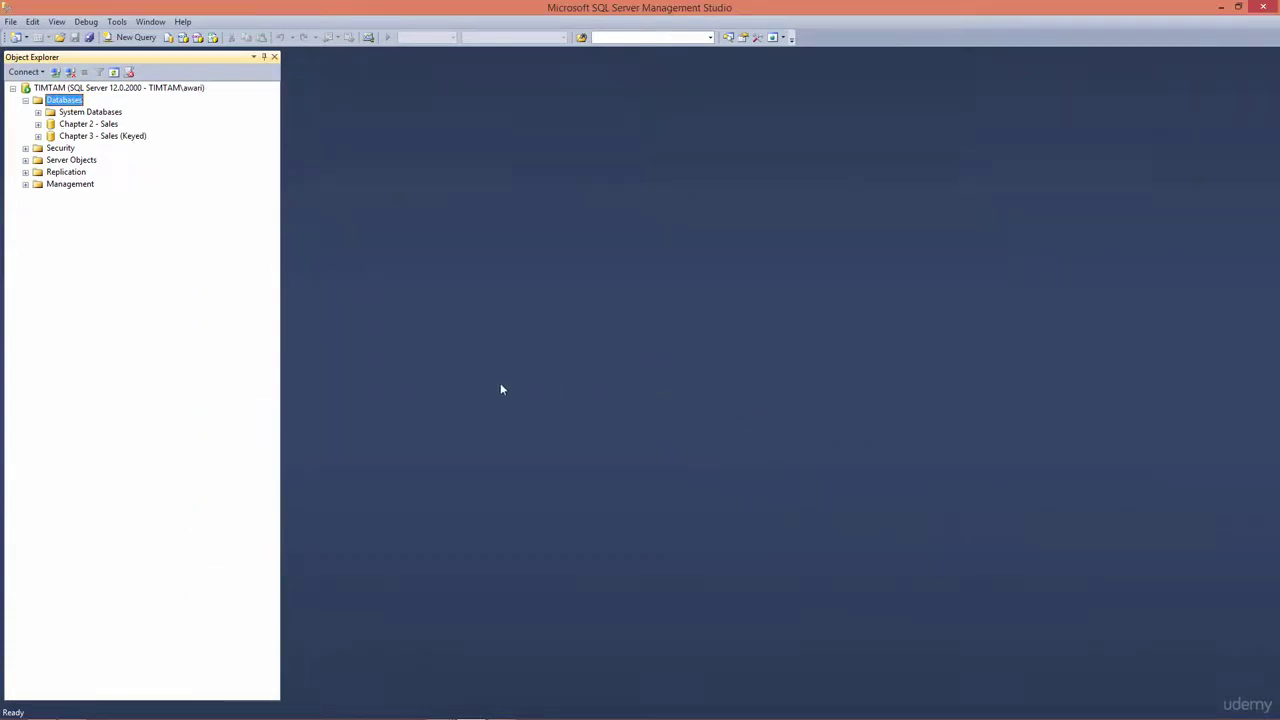
pyautogui.click(39, 137)
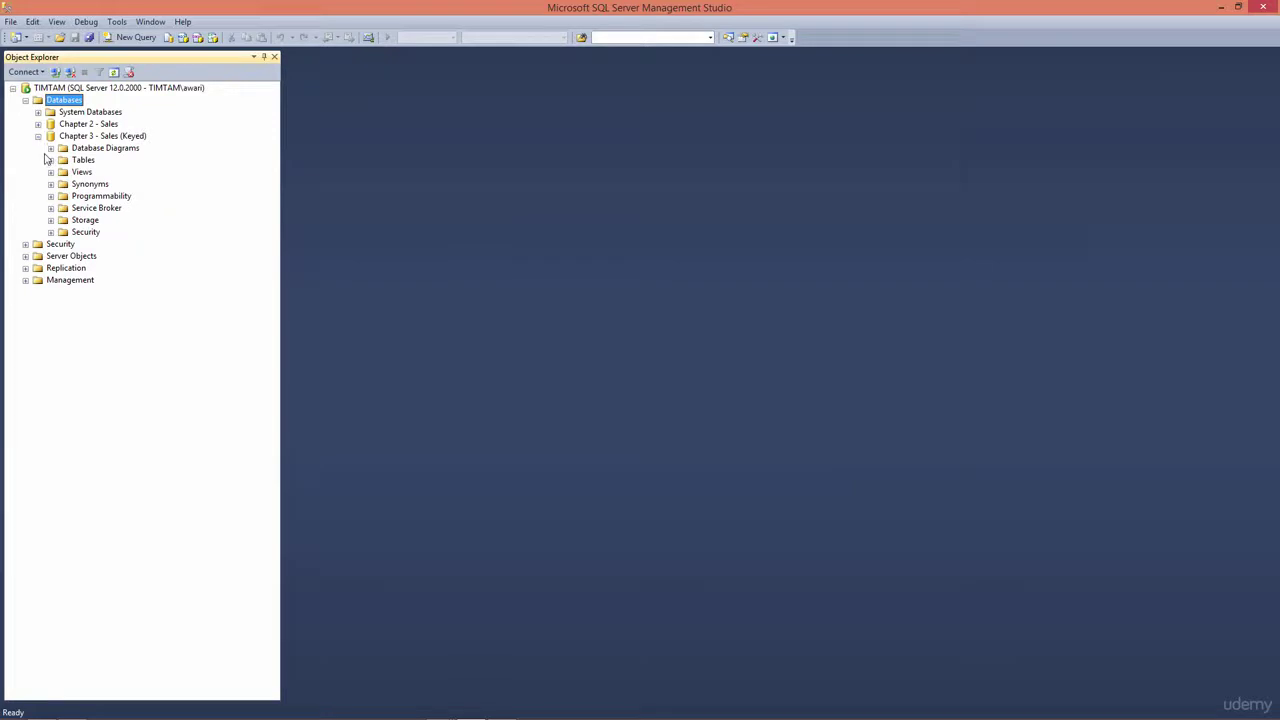
pyautogui.click(73, 138)
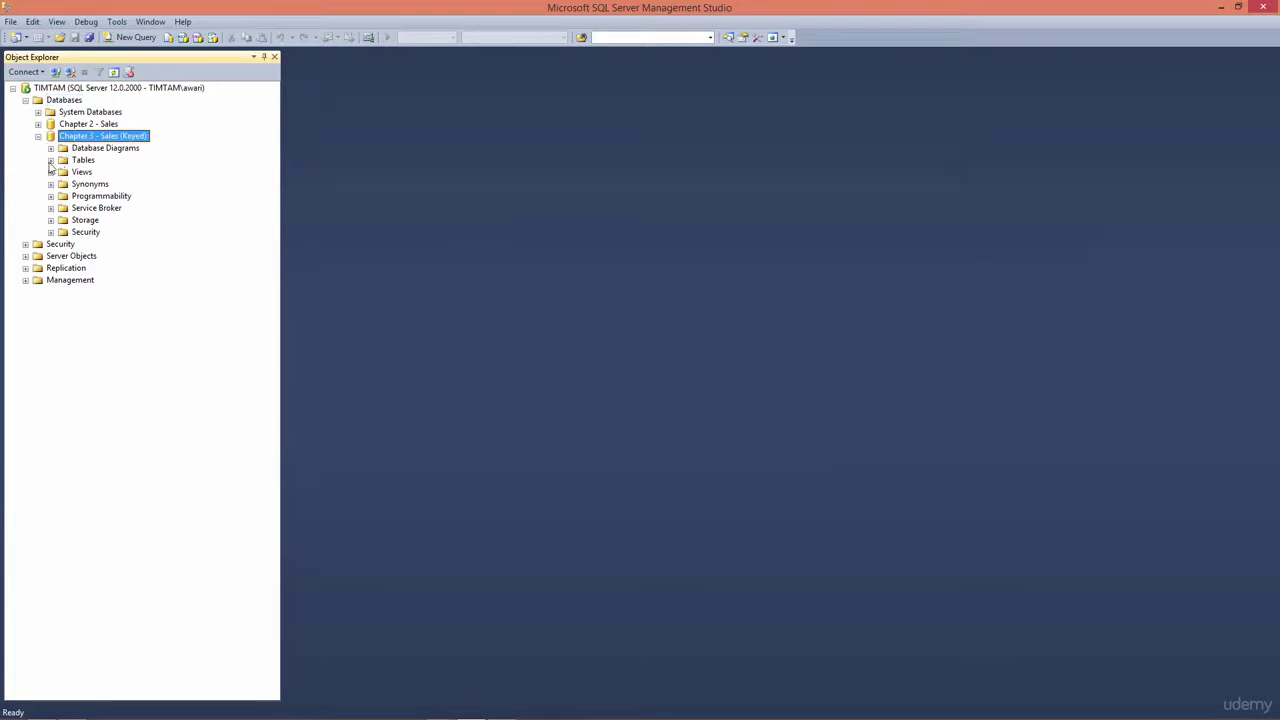
pyautogui.click(51, 161)
pyautogui.click(39, 125)
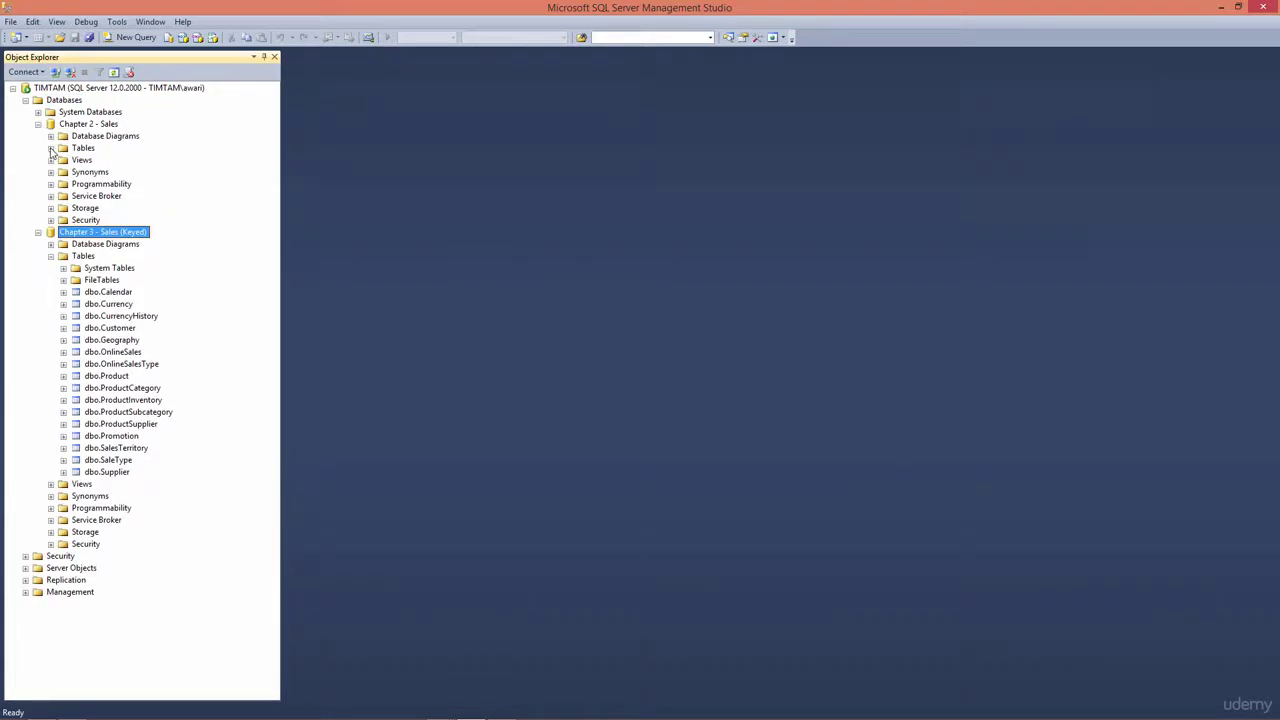
pyautogui.click(51, 148)
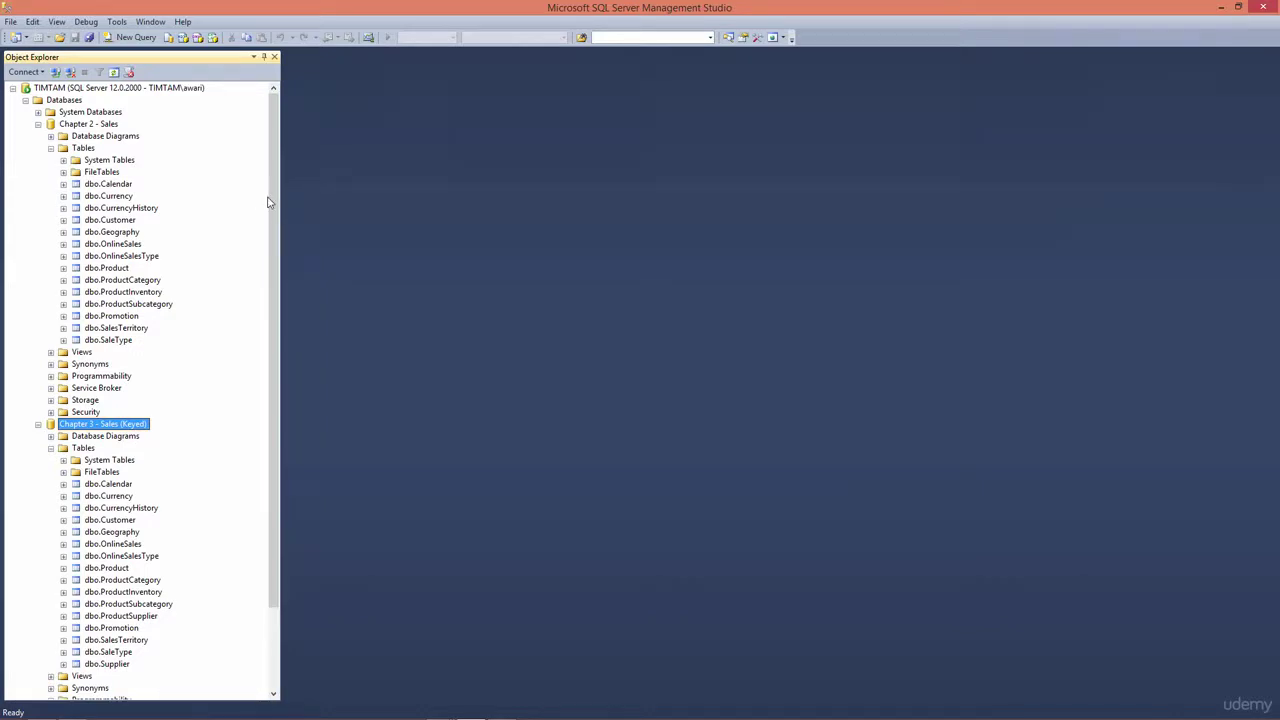
# Open dbo.Data model diagram of Chapter 3 - Sales (Keyed) and examine the table relationships across it.
pyautogui.click(51, 436)
pyautogui.click(97, 450)
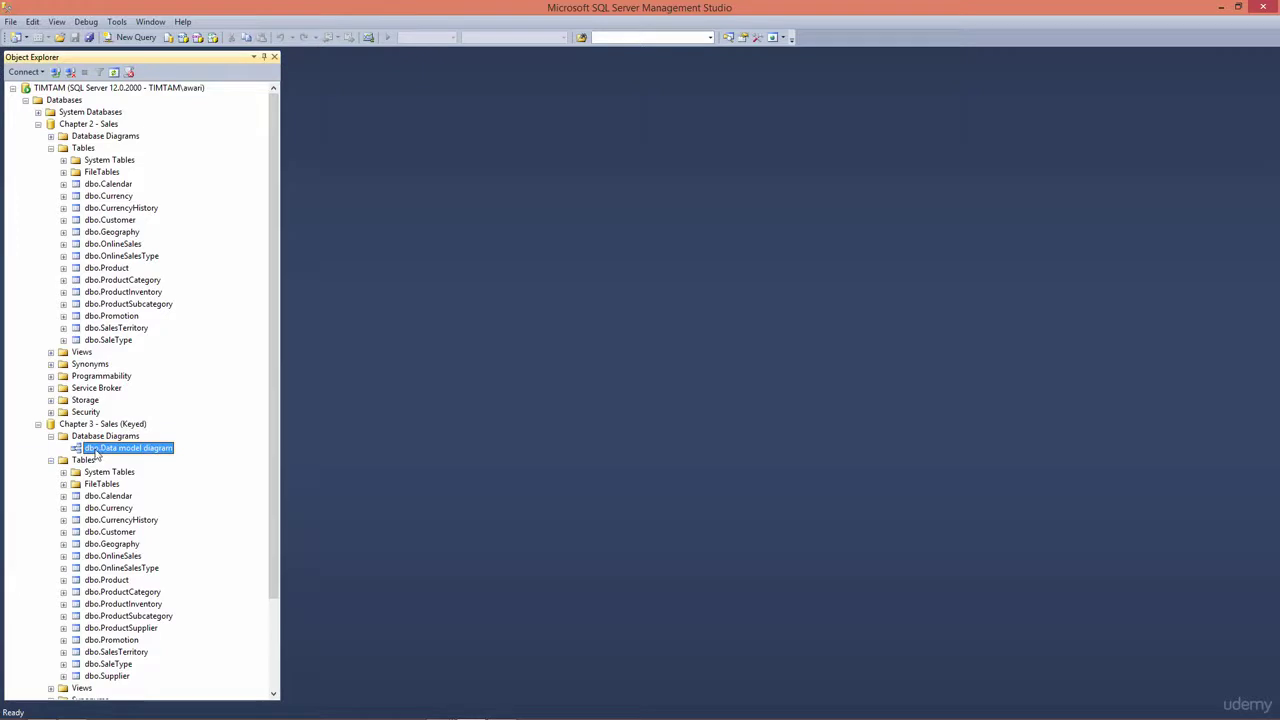
pyautogui.doubleClick(97, 450)
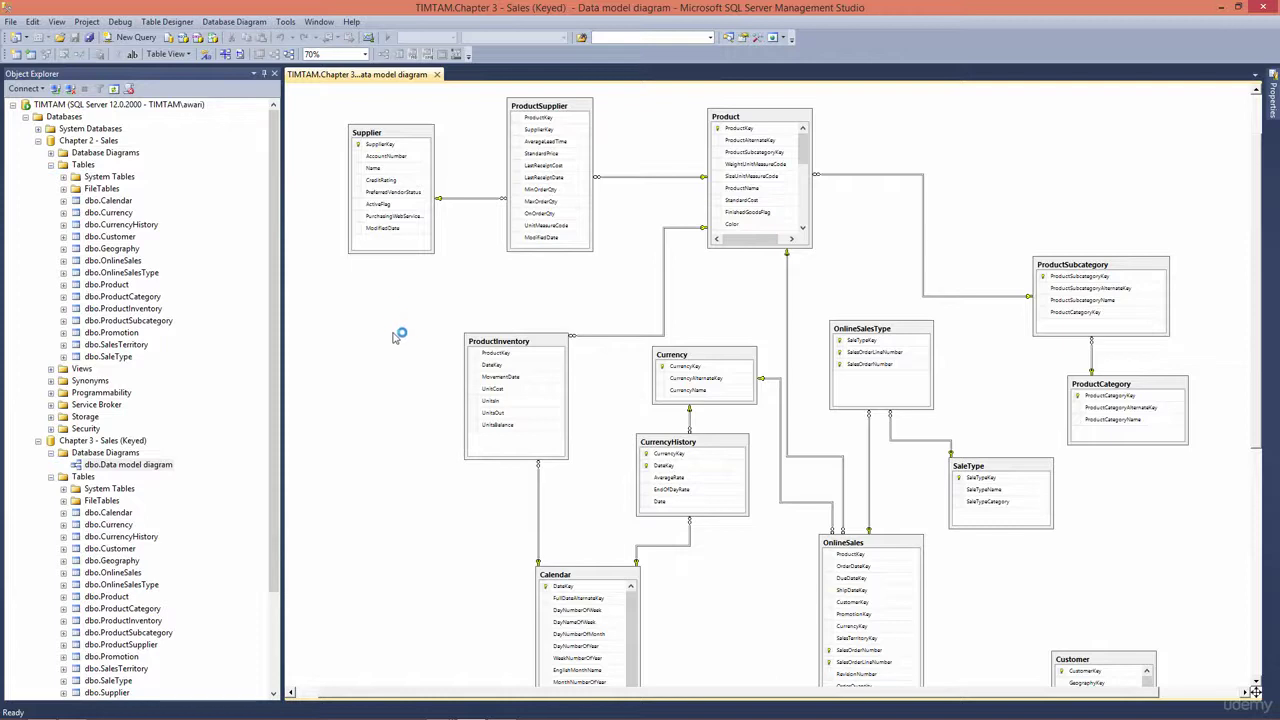
pyautogui.scroll(-8, 480, 255)
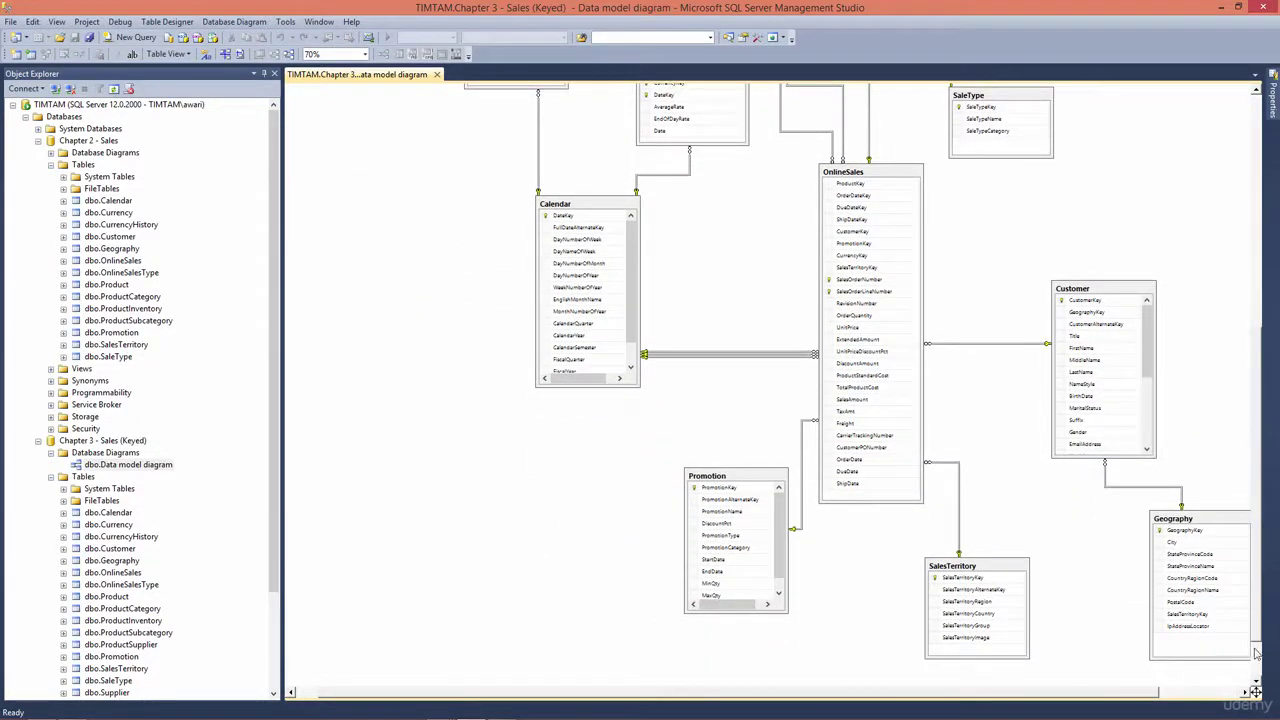
pyautogui.moveTo(1254, 692); pyautogui.dragTo(1178, 676)
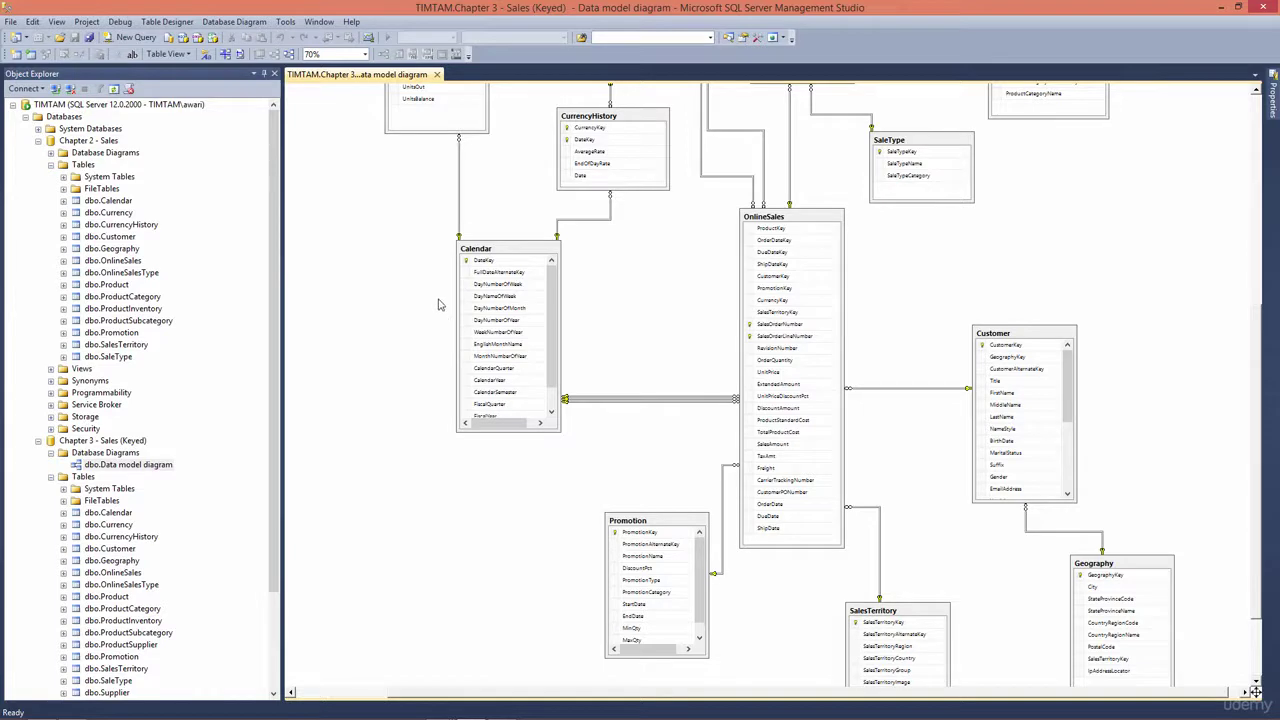
# Collapse the Tables and Database Diagrams folders of Chapter 3 - Sales (Keyed).
pyautogui.click(105, 452)
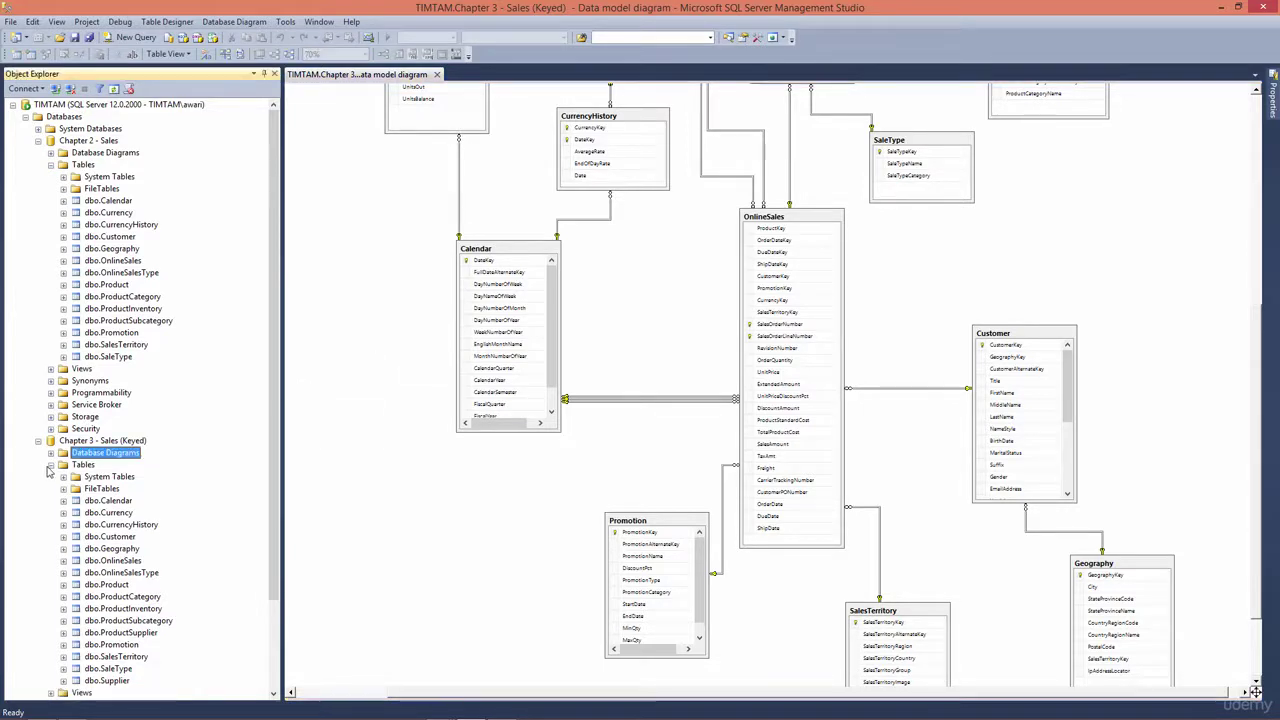
pyautogui.click(50, 476)
pyautogui.click(50, 452)
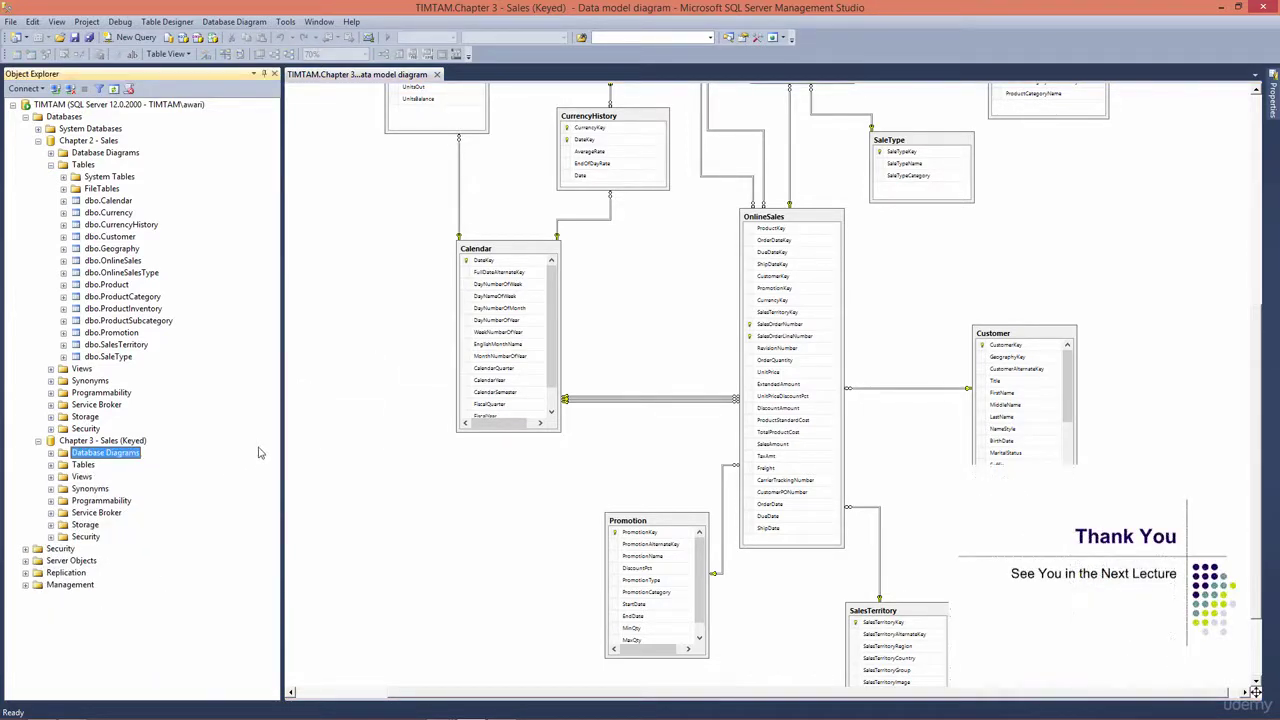
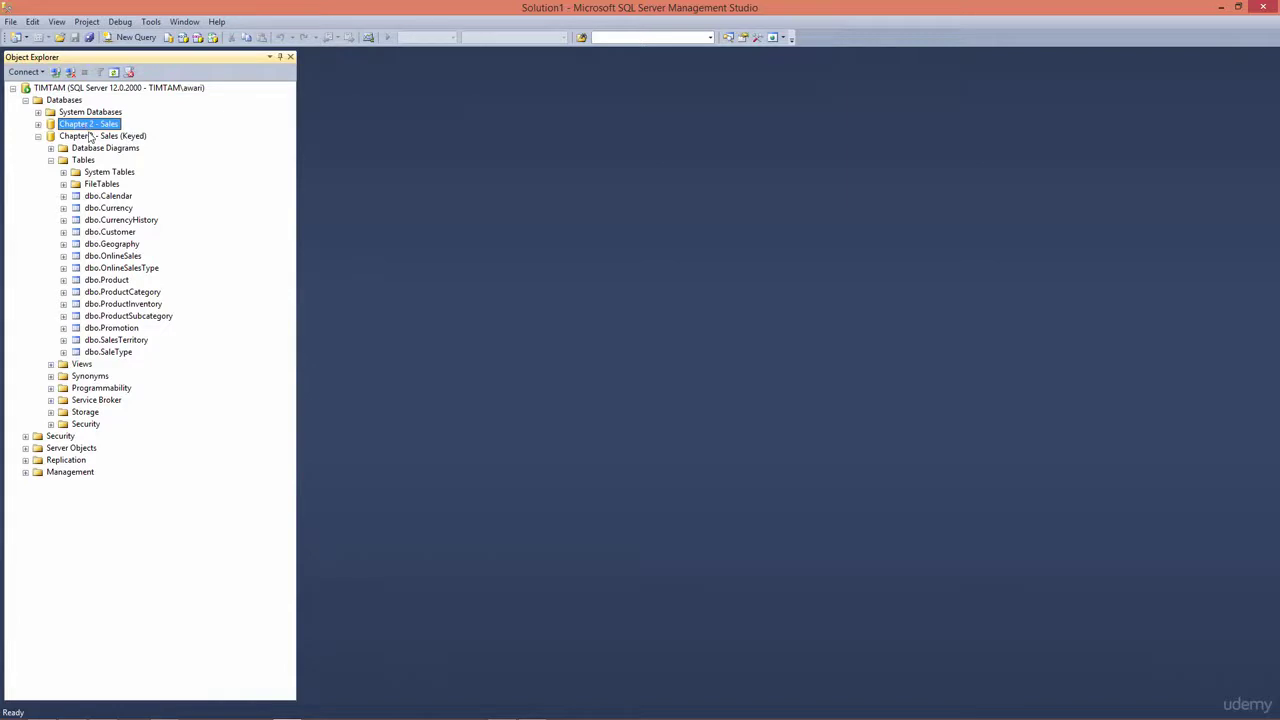
# Expand the keys of dbo.Customer in Chapter 3 - Sales (Keyed) and examine PK_Customer and FK_Customer_Geography.
pyautogui.click(90, 137)
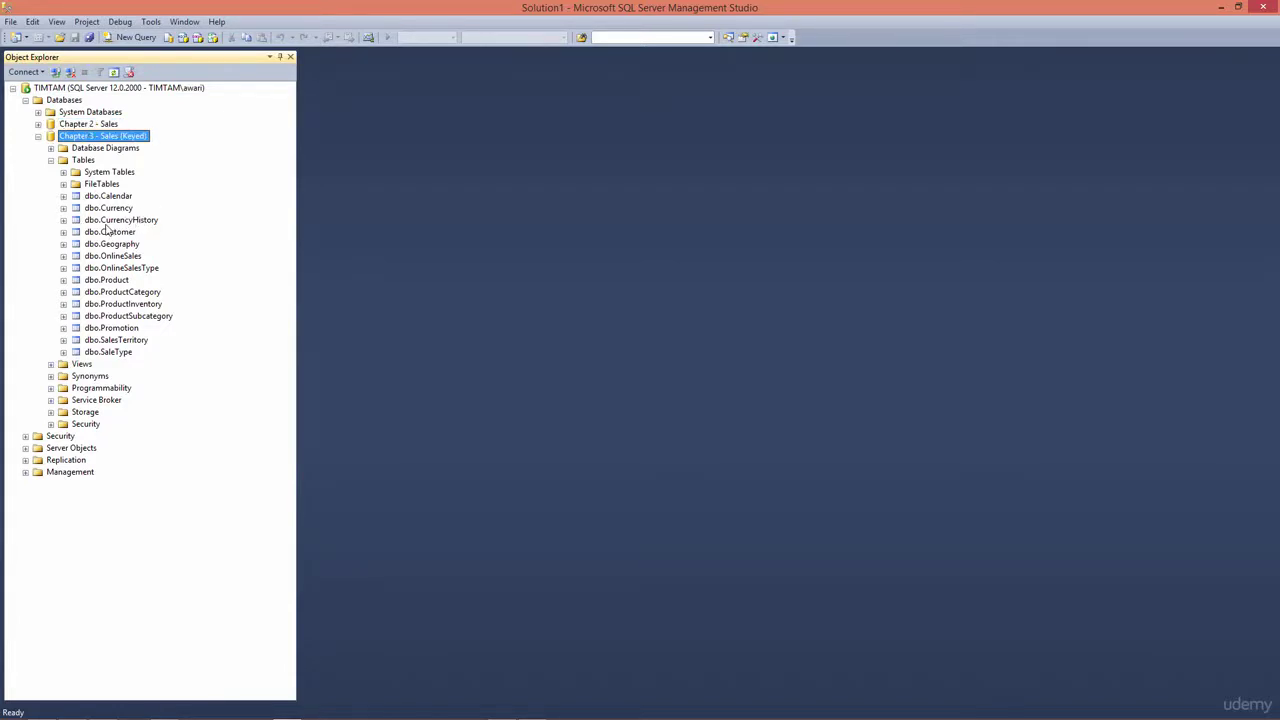
pyautogui.click(63, 232)
pyautogui.click(110, 233)
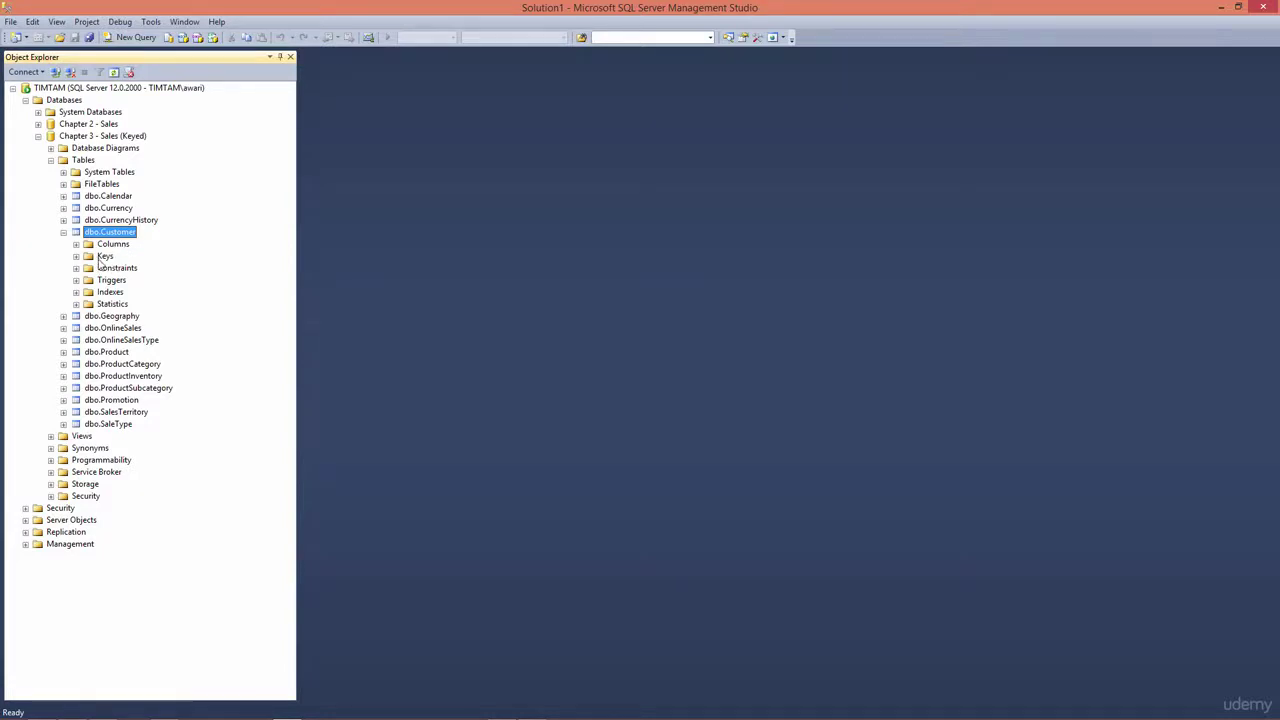
pyautogui.click(102, 257)
pyautogui.click(76, 257)
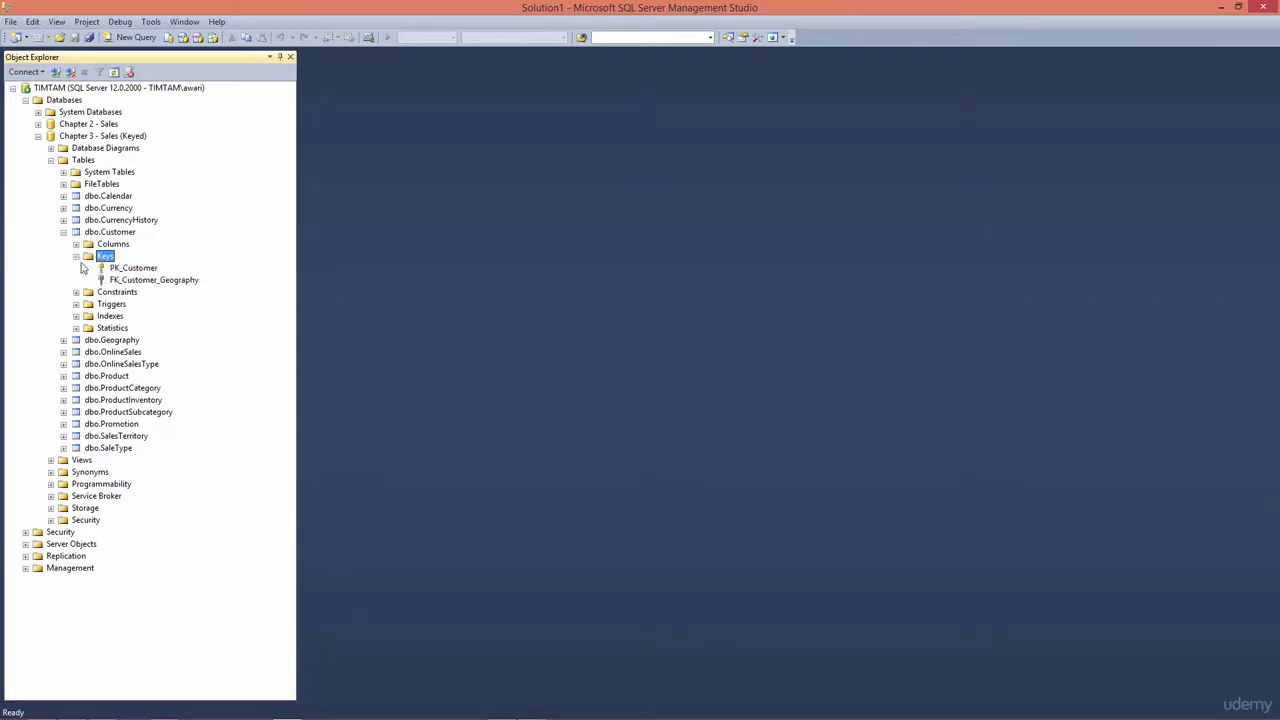
pyautogui.click(133, 269)
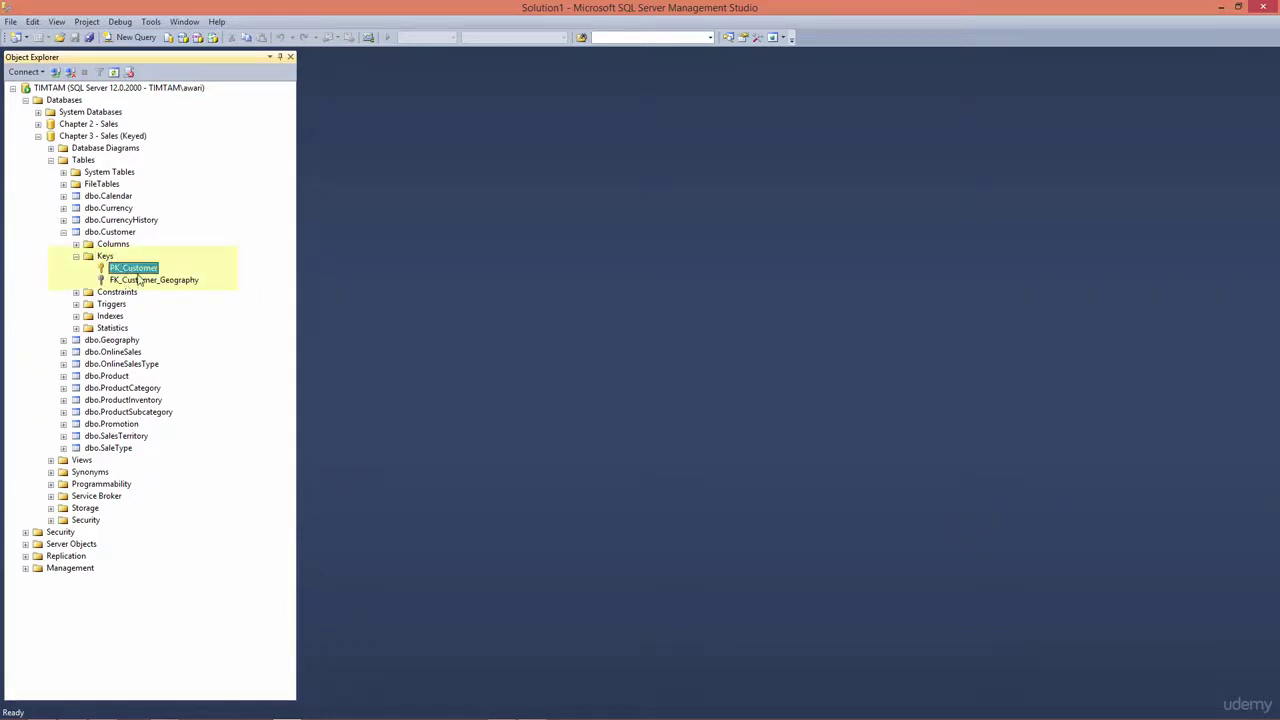
pyautogui.click(136, 281)
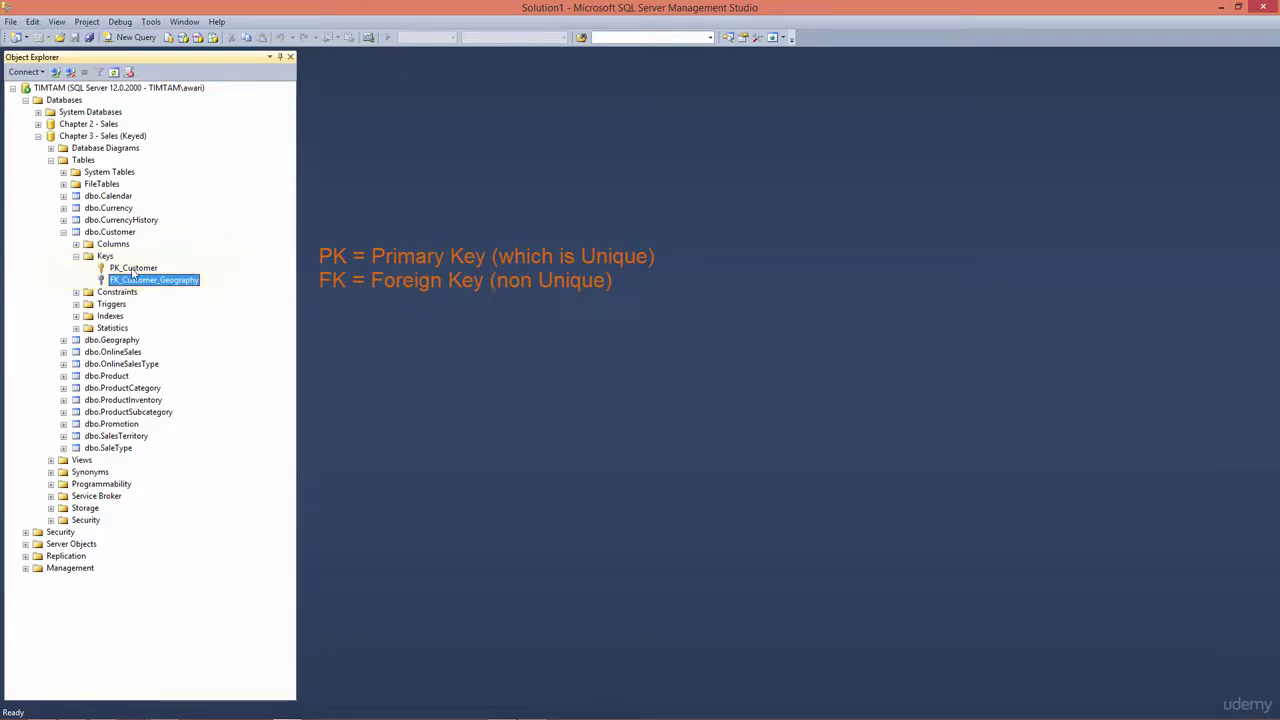
pyautogui.click(133, 269)
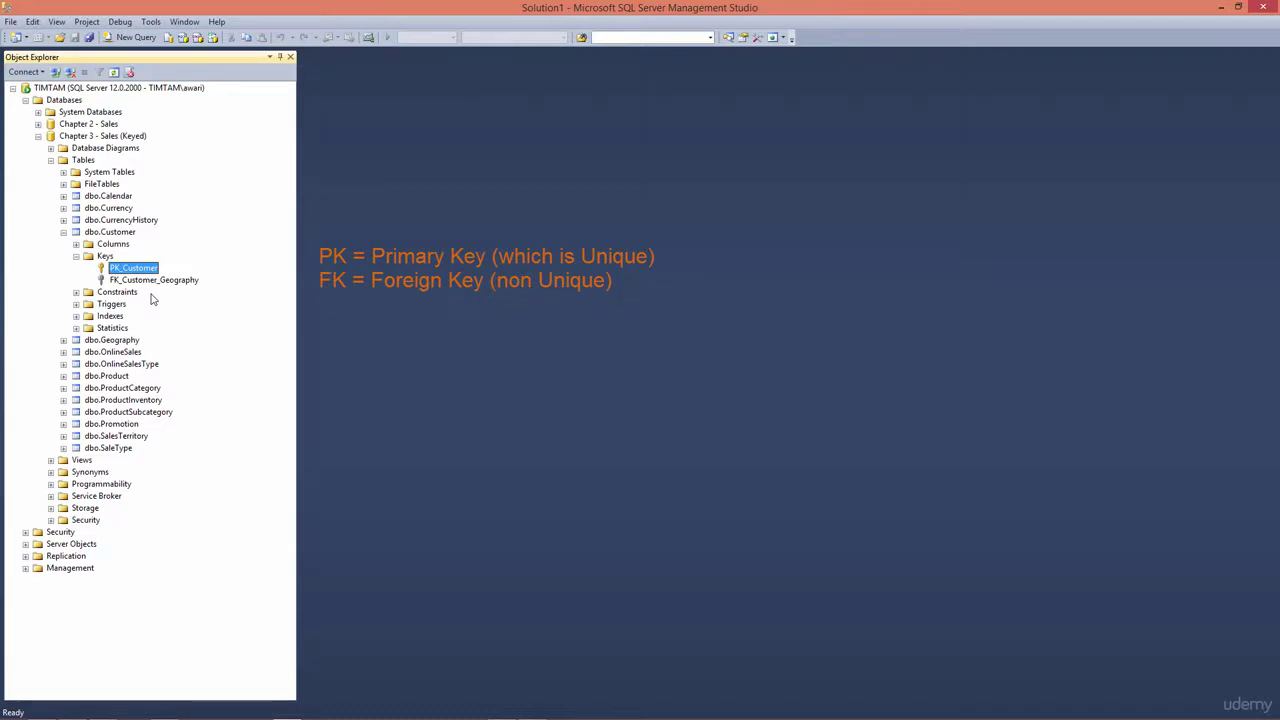
# Query the top 1000 rows of the dbo.Customer table.
pyautogui.click(127, 234)
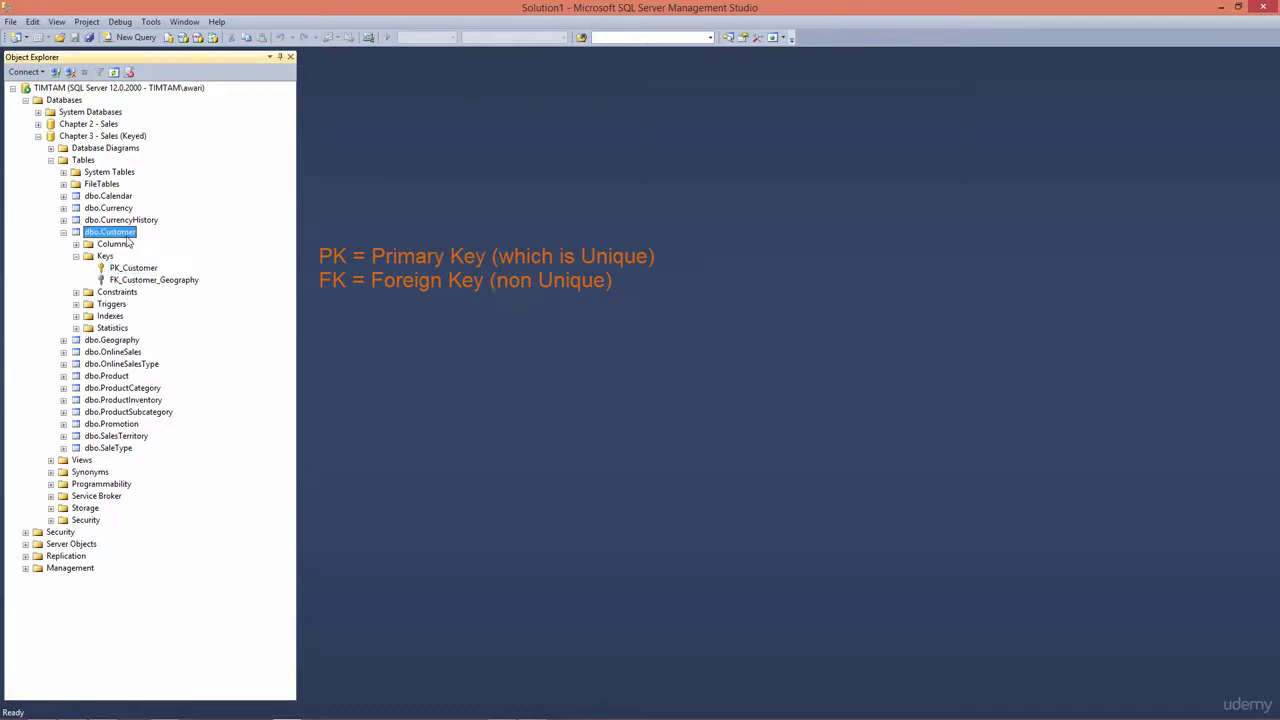
pyautogui.rightClick(128, 240)
pyautogui.click(145, 271)
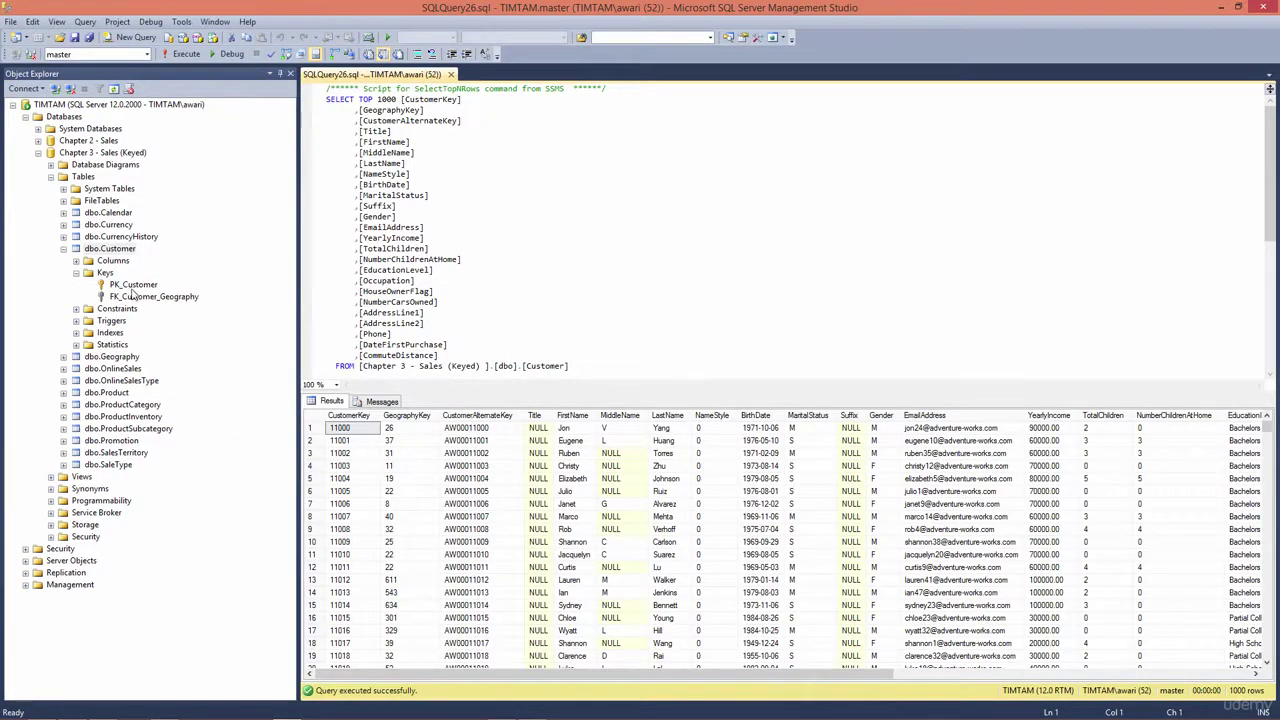
# Examine the CustomerKey values in the first result rows and relate them to the PK_Customer key.
pyautogui.click(360, 428)
pyautogui.click(366, 440)
pyautogui.click(365, 454)
pyautogui.click(365, 466)
pyautogui.click(366, 441)
pyautogui.click(368, 428)
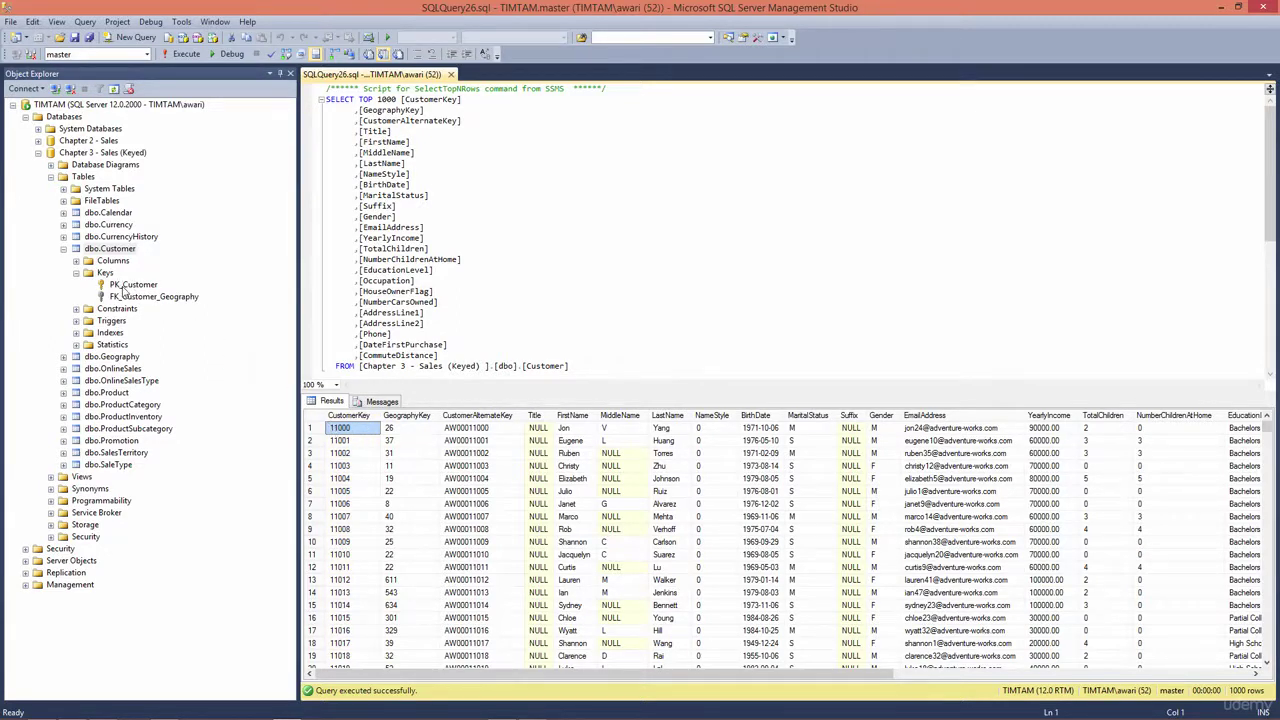
pyautogui.click(126, 289)
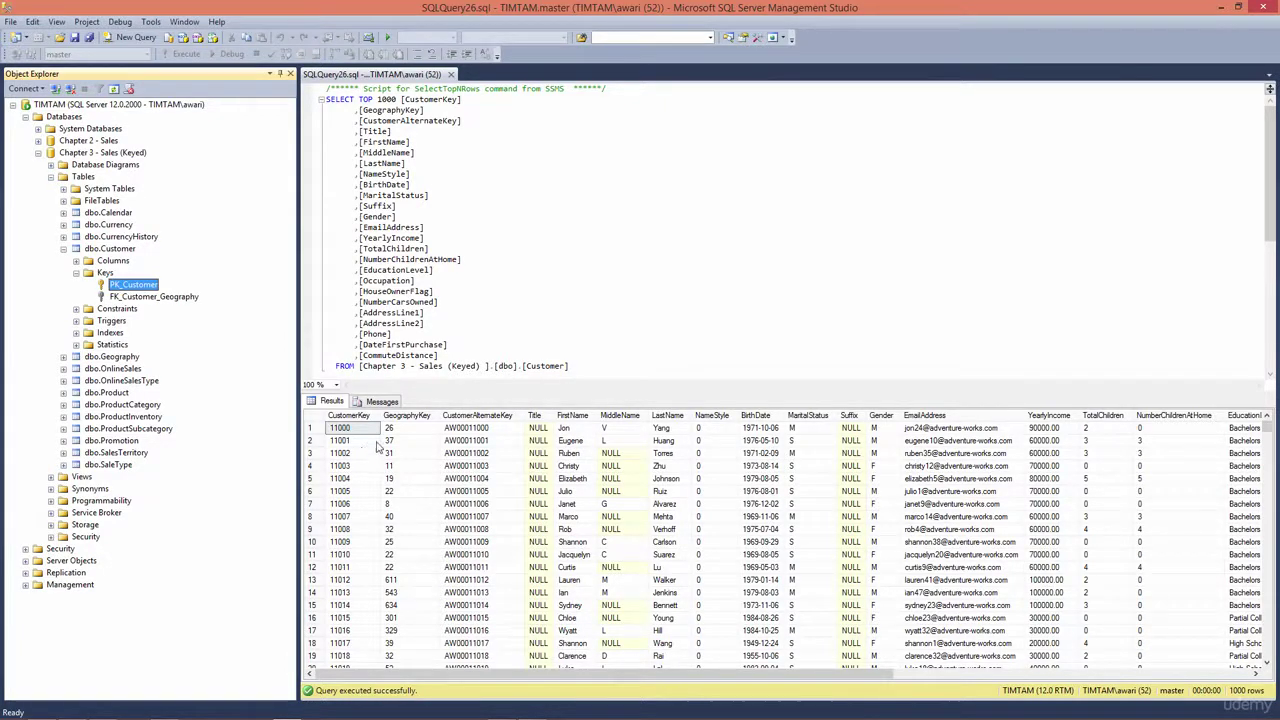
# Trace FK_Customer_Geography from the query's GeographyKey column to the GeographyKey column of dbo.Geography.
pyautogui.click(150, 297)
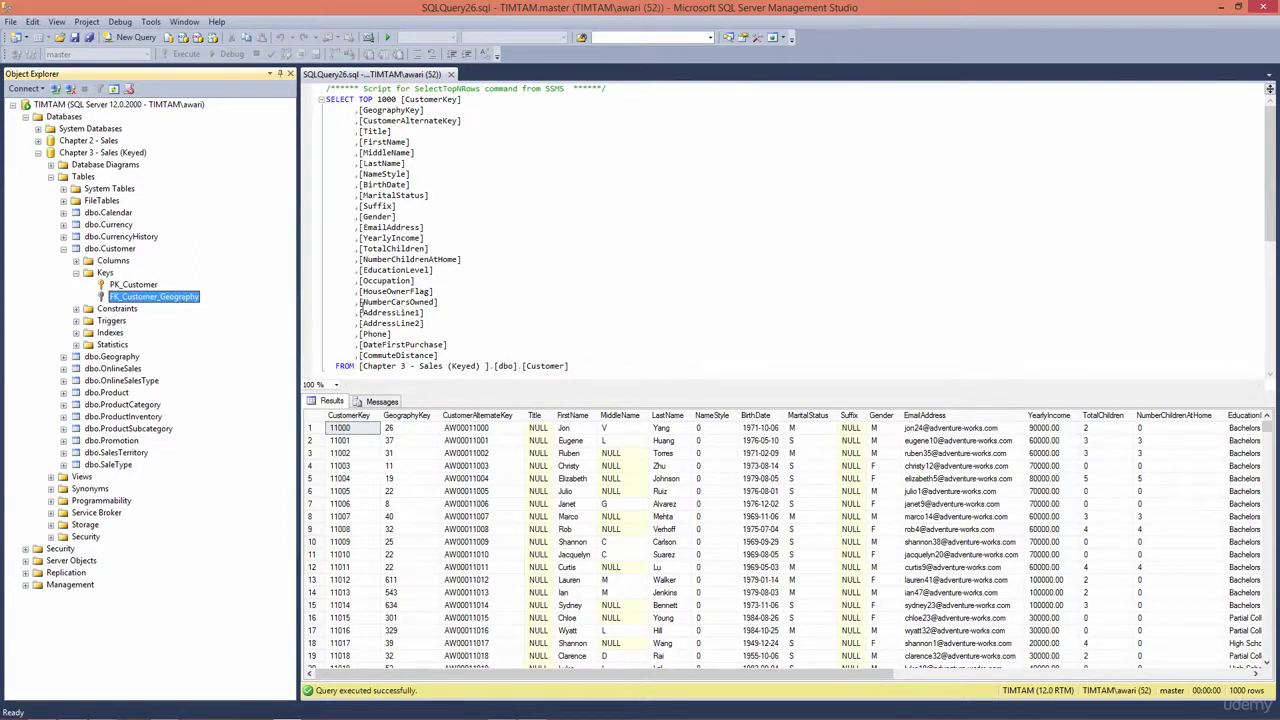
pyautogui.doubleClick(403, 111)
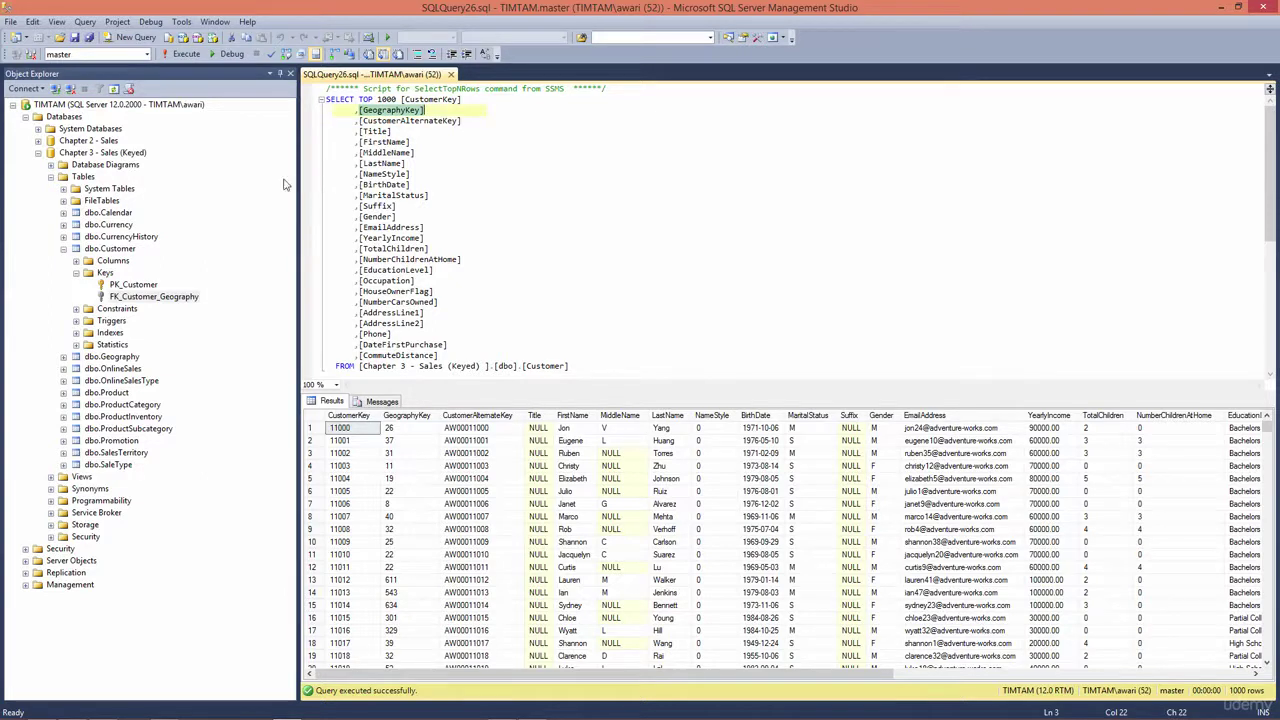
pyautogui.click(64, 358)
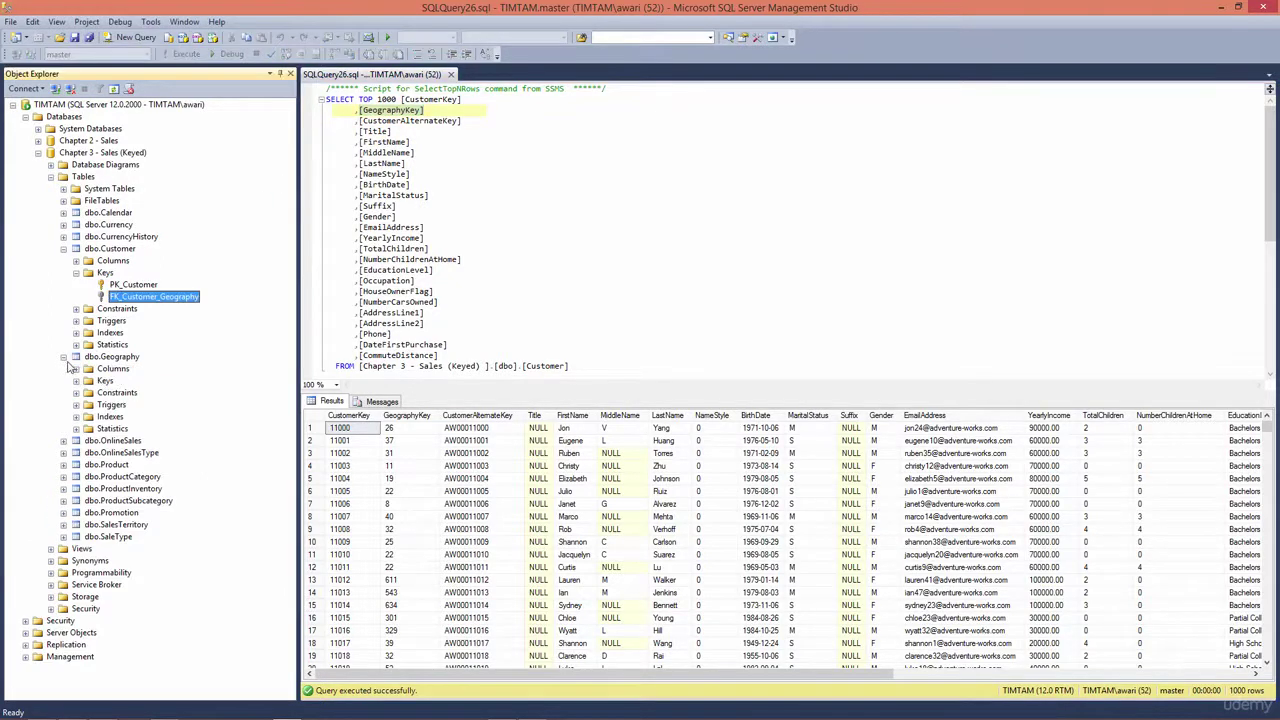
pyautogui.click(76, 368)
pyautogui.click(145, 384)
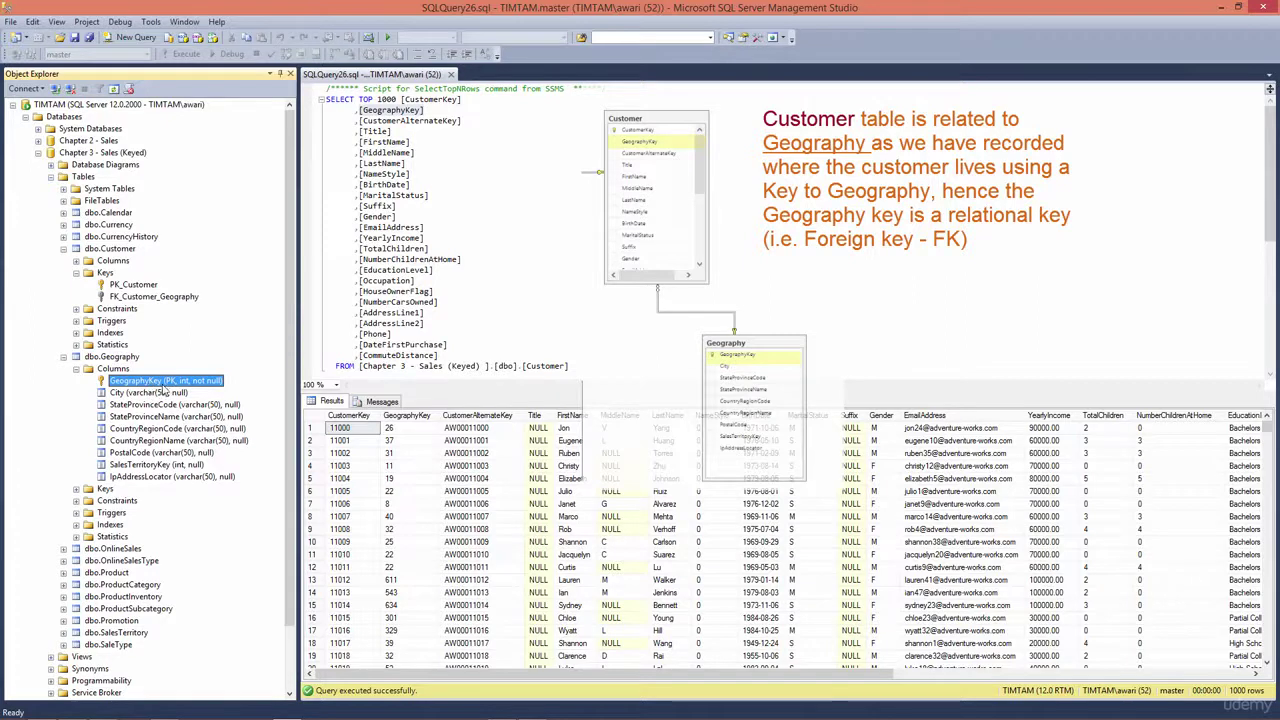
# Compare the primary and foreign keys of dbo.Customer with the GeographyKey and City columns of dbo.Geography.
pyautogui.click(130, 299)
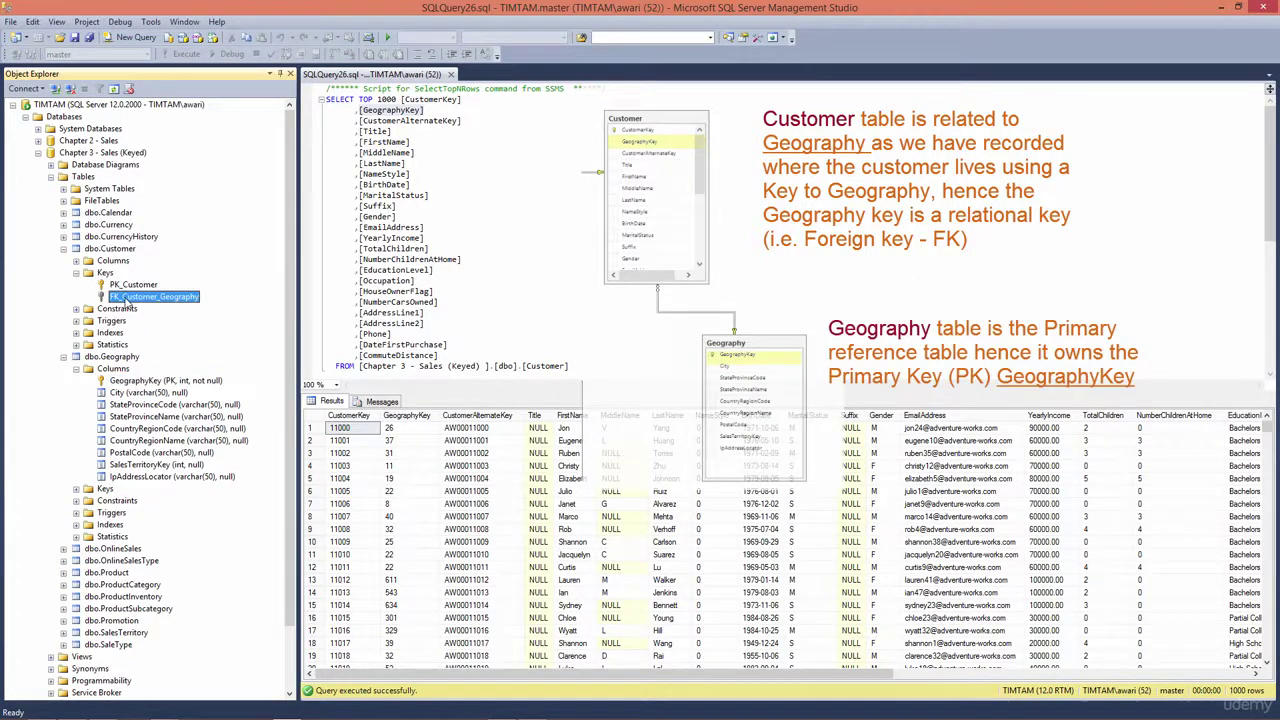
pyautogui.click(122, 251)
pyautogui.click(113, 358)
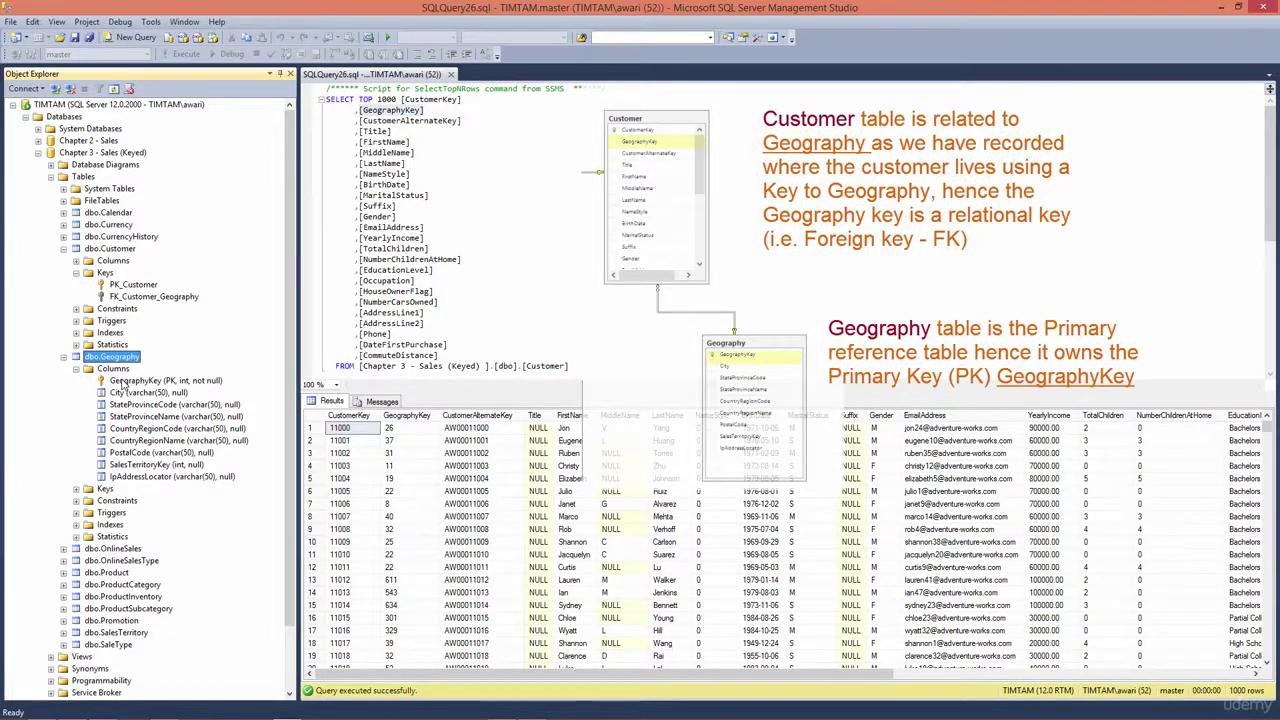
pyautogui.click(124, 381)
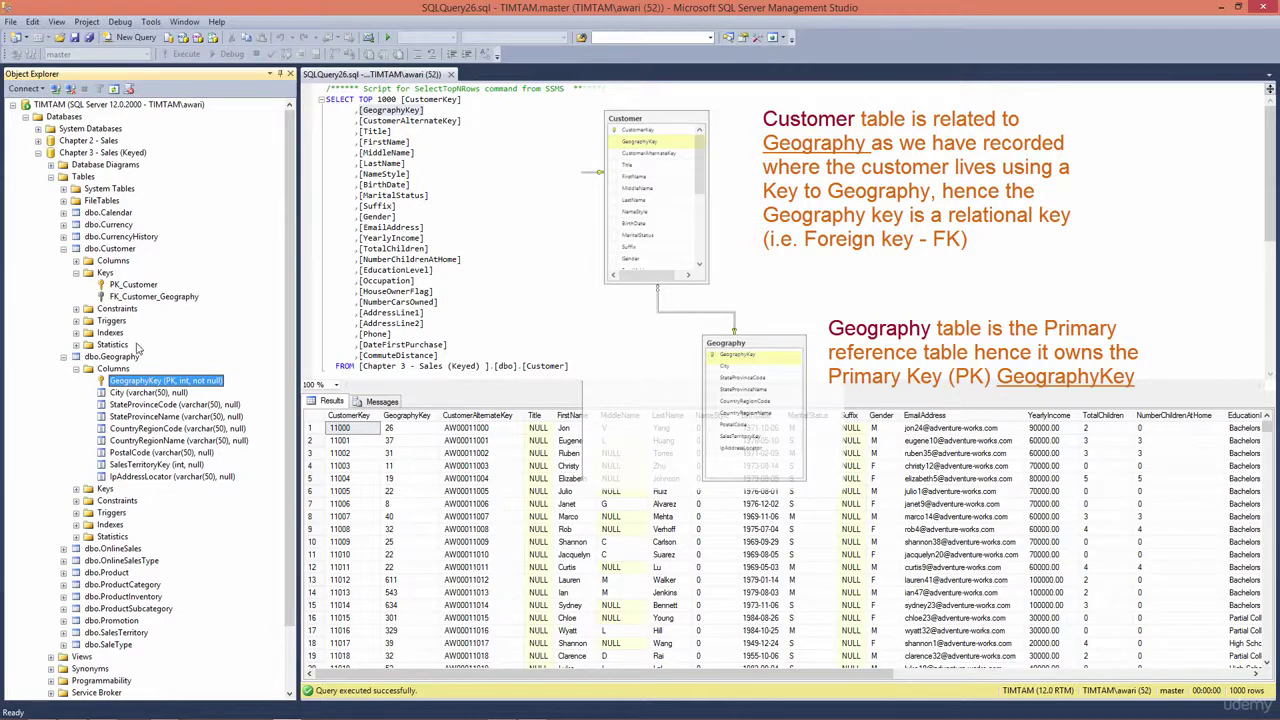
pyautogui.click(130, 393)
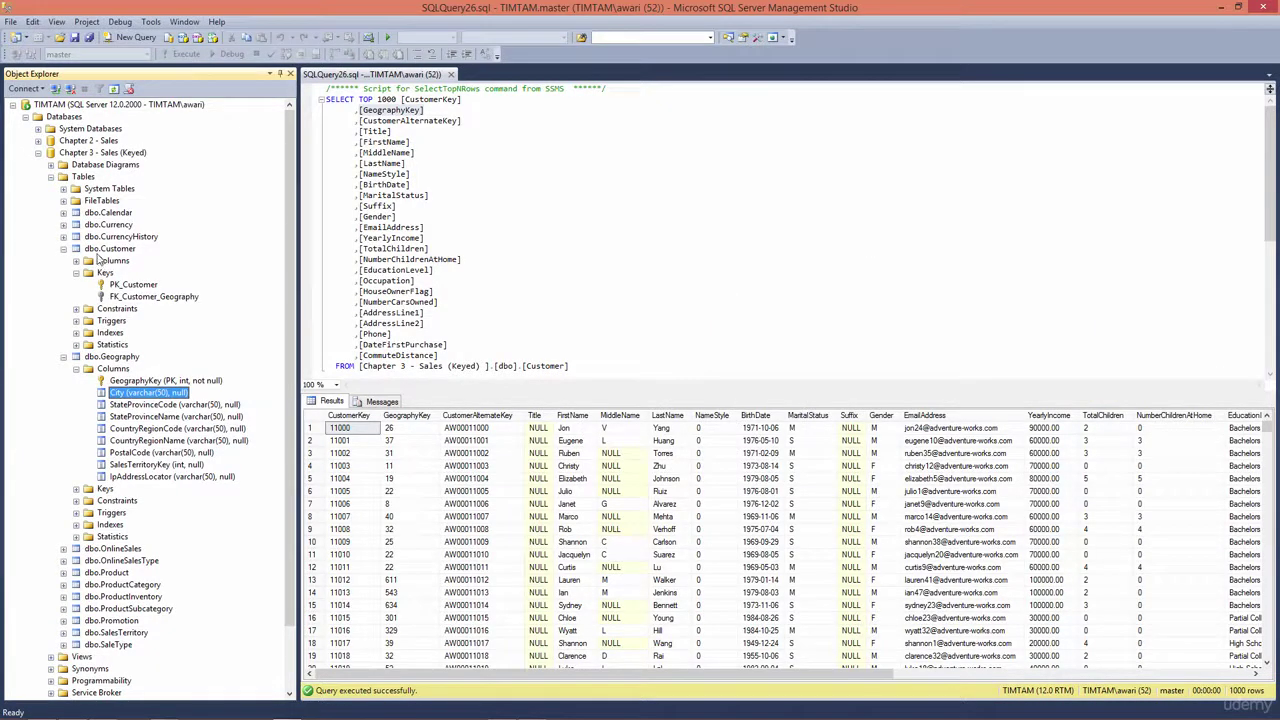
pyautogui.click(100, 250)
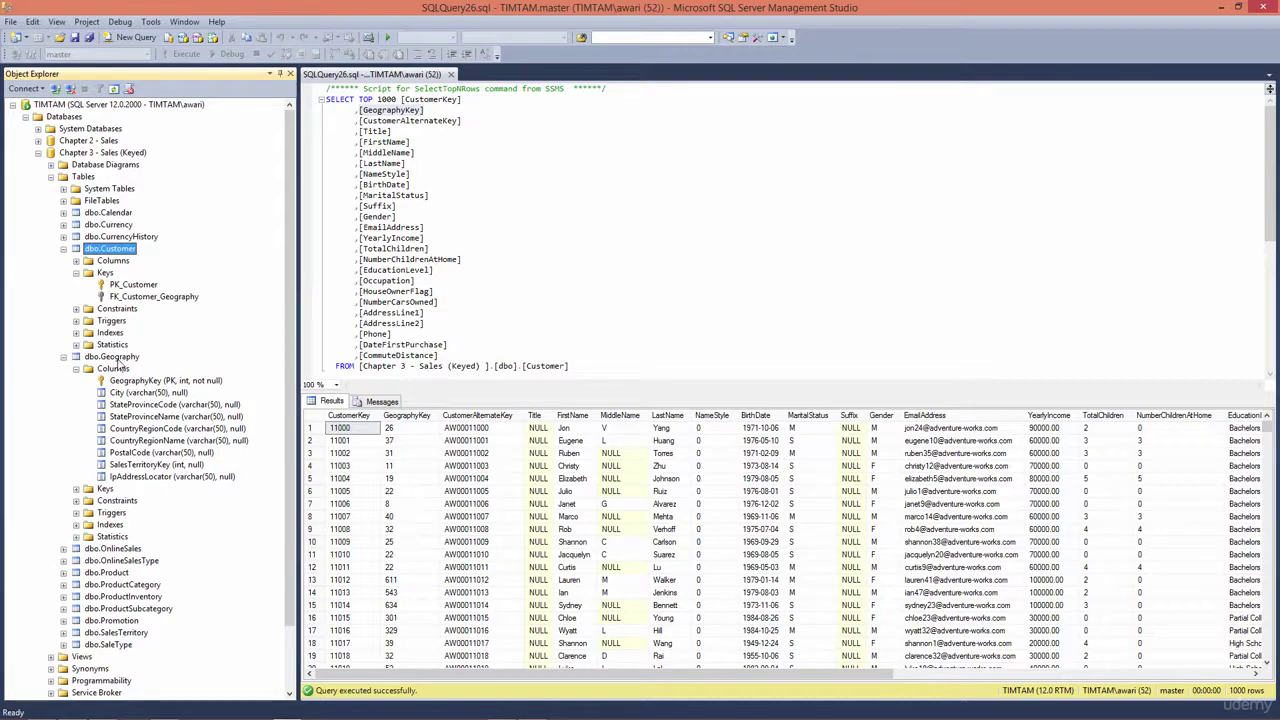
pyautogui.click(115, 358)
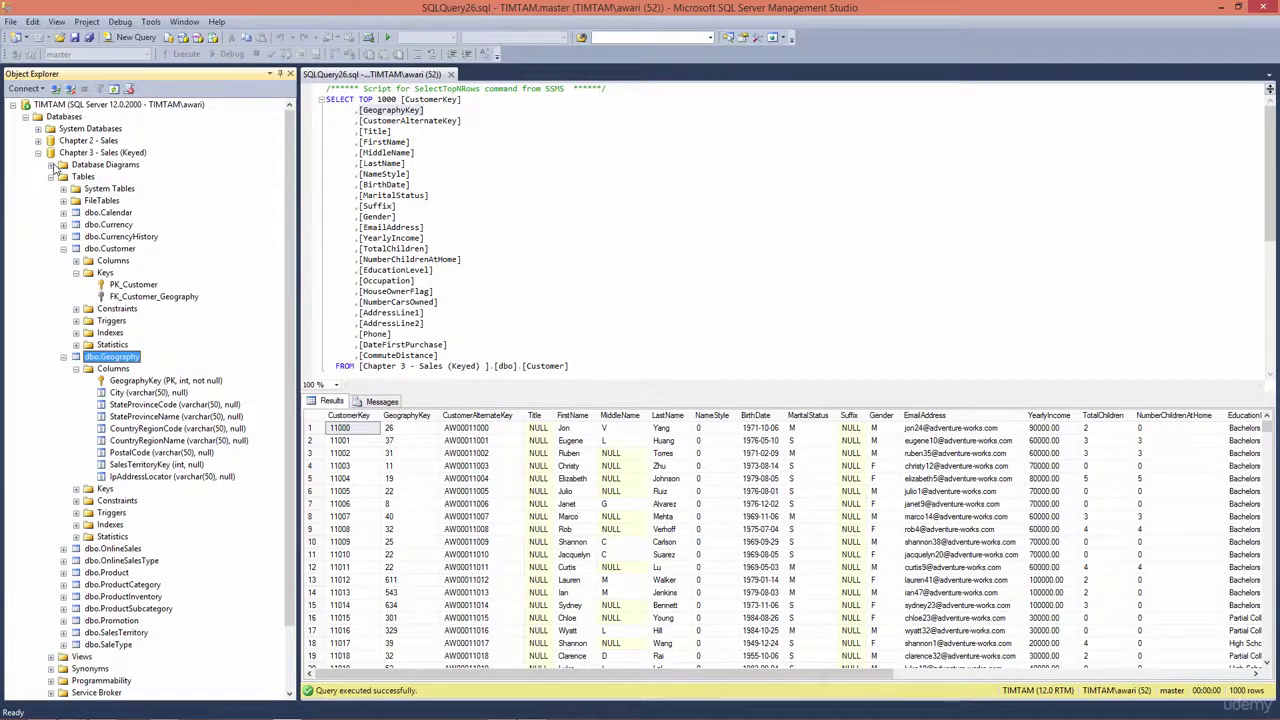
pyautogui.click(142, 286)
pyautogui.click(150, 297)
pyautogui.click(155, 286)
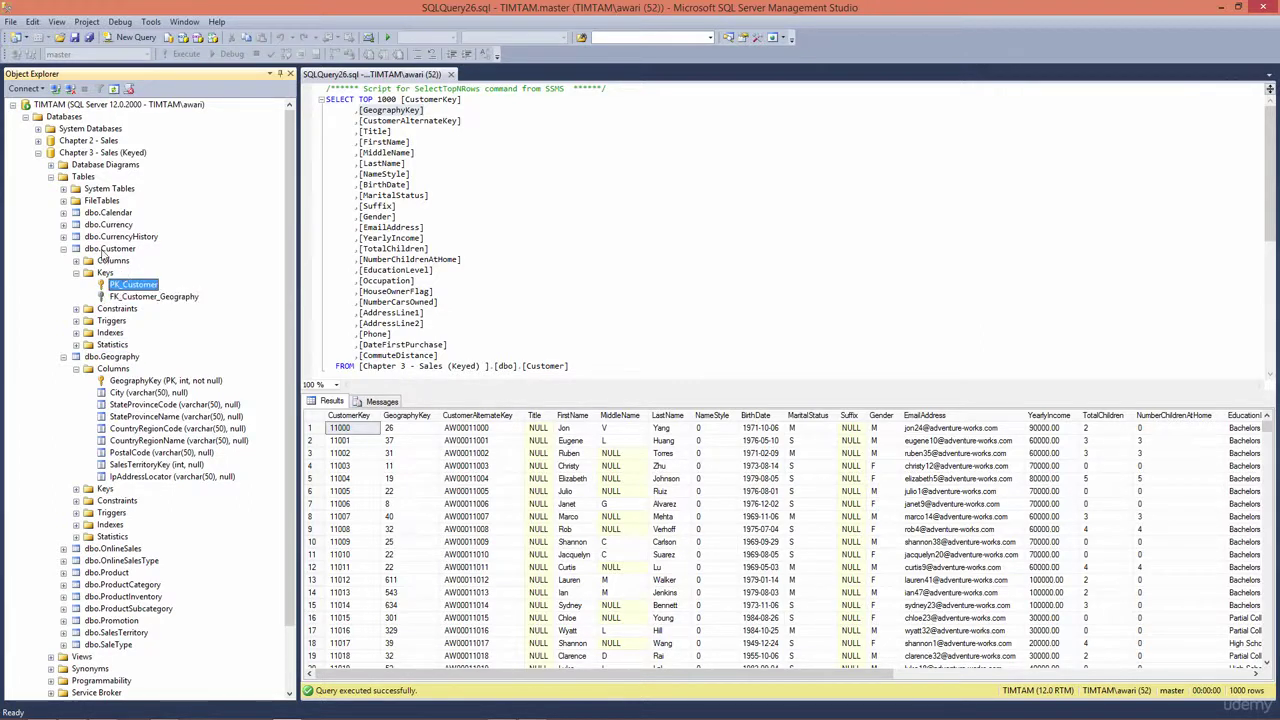
# Open the Data model diagram of Chapter 3 - Sales (Keyed) and locate PK_Customer and the GeographyKey column in the object tree.
pyautogui.click(51, 165)
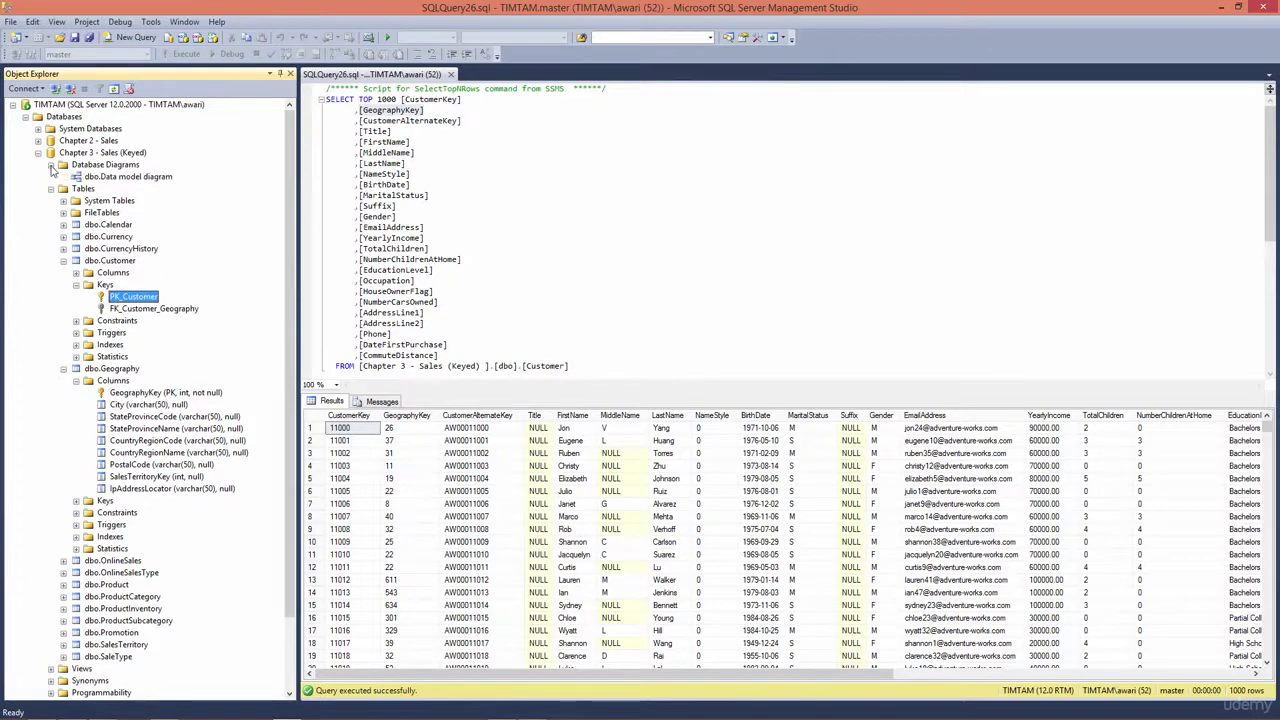
pyautogui.click(111, 177)
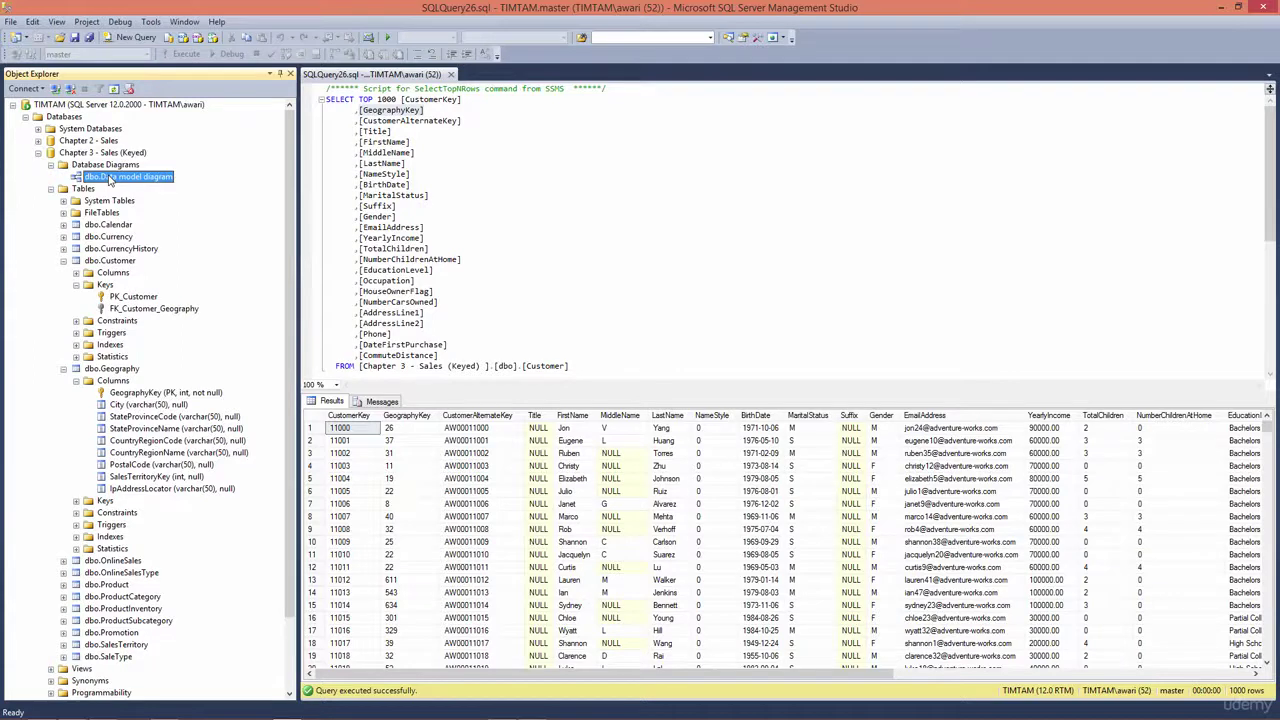
pyautogui.doubleClick(110, 177)
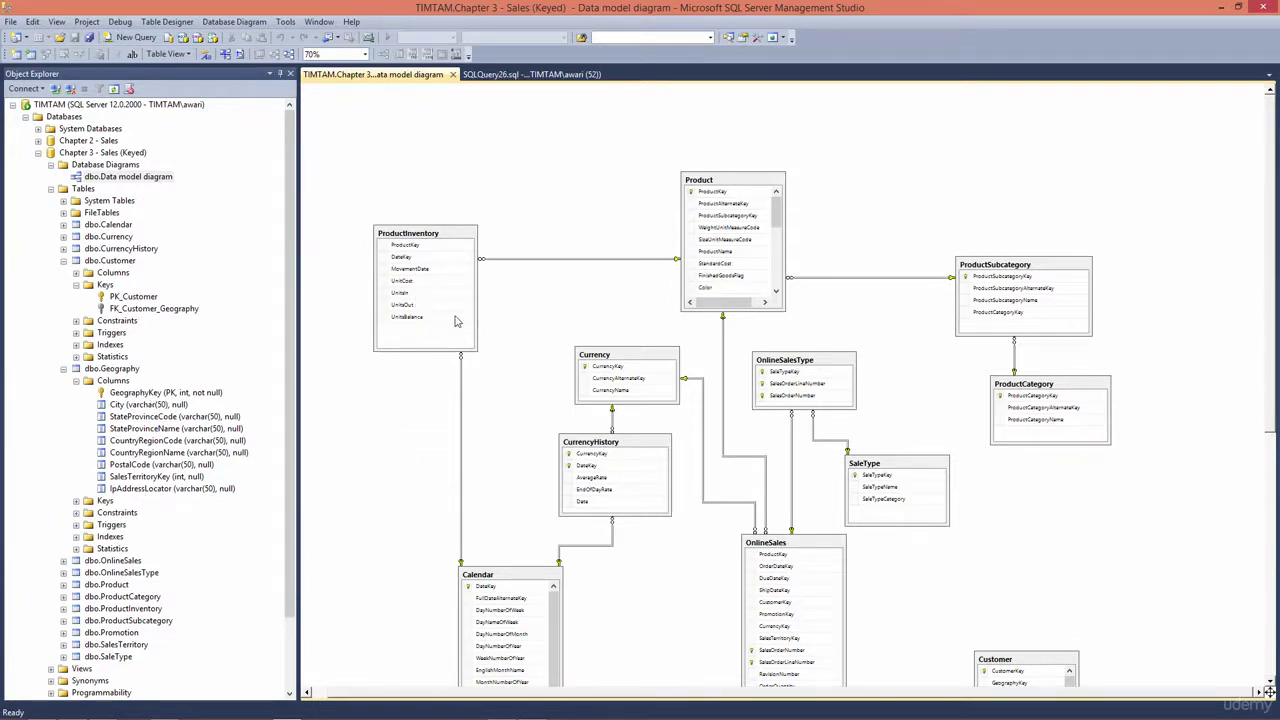
pyautogui.click(150, 298)
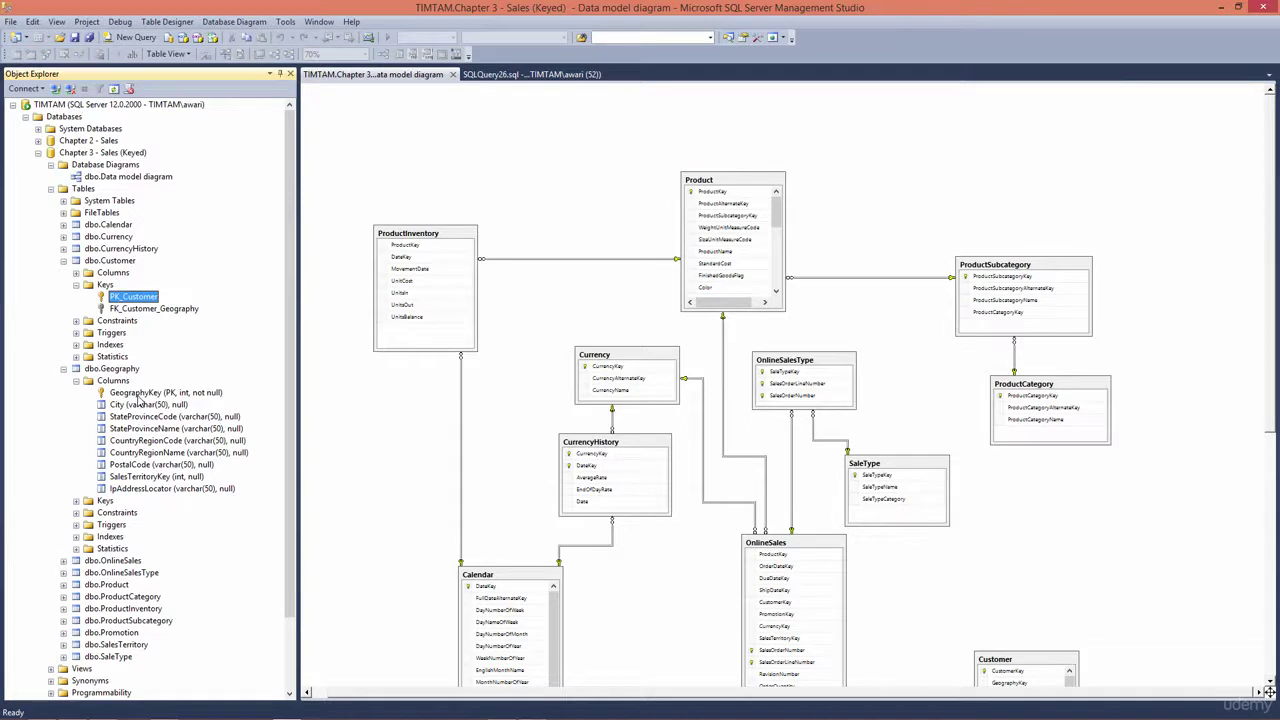
pyautogui.click(138, 393)
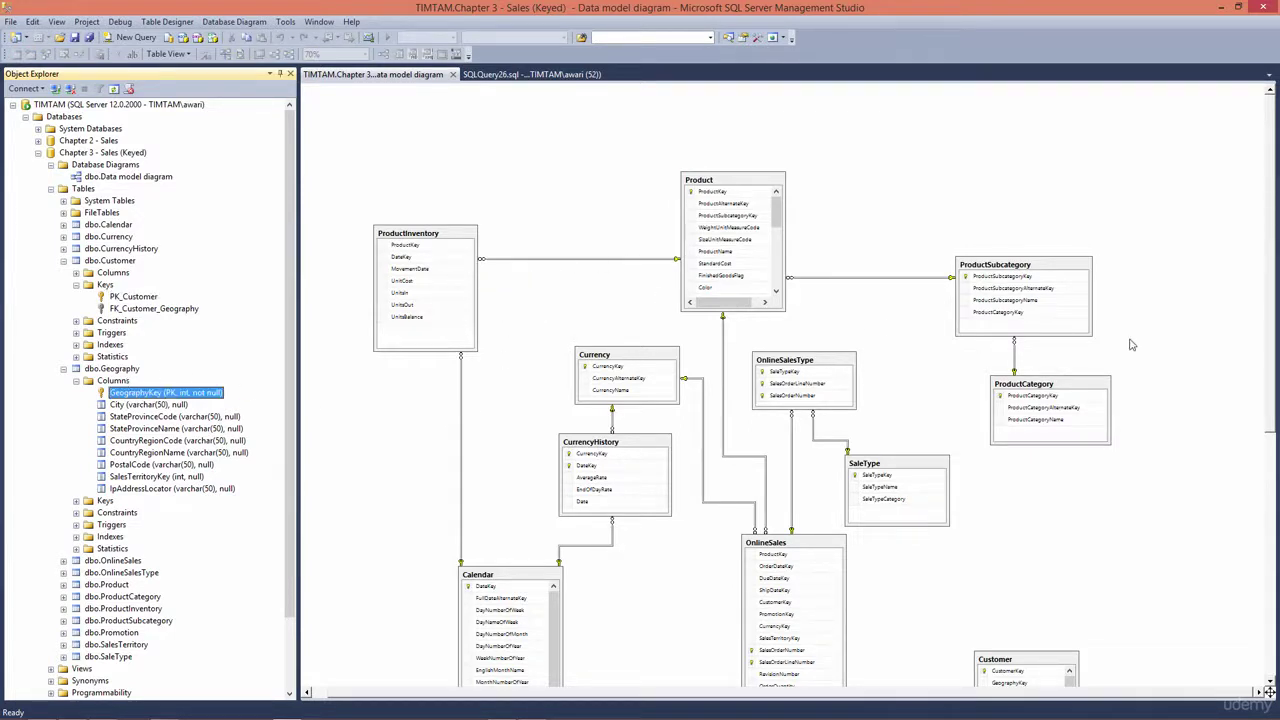
# Trace the FK_Customer_Geography relationship in the diagram from Customer's GeographyKey to Geography's GeographyKey.
pyautogui.moveTo(1268, 340); pyautogui.dragTo(1248, 381)
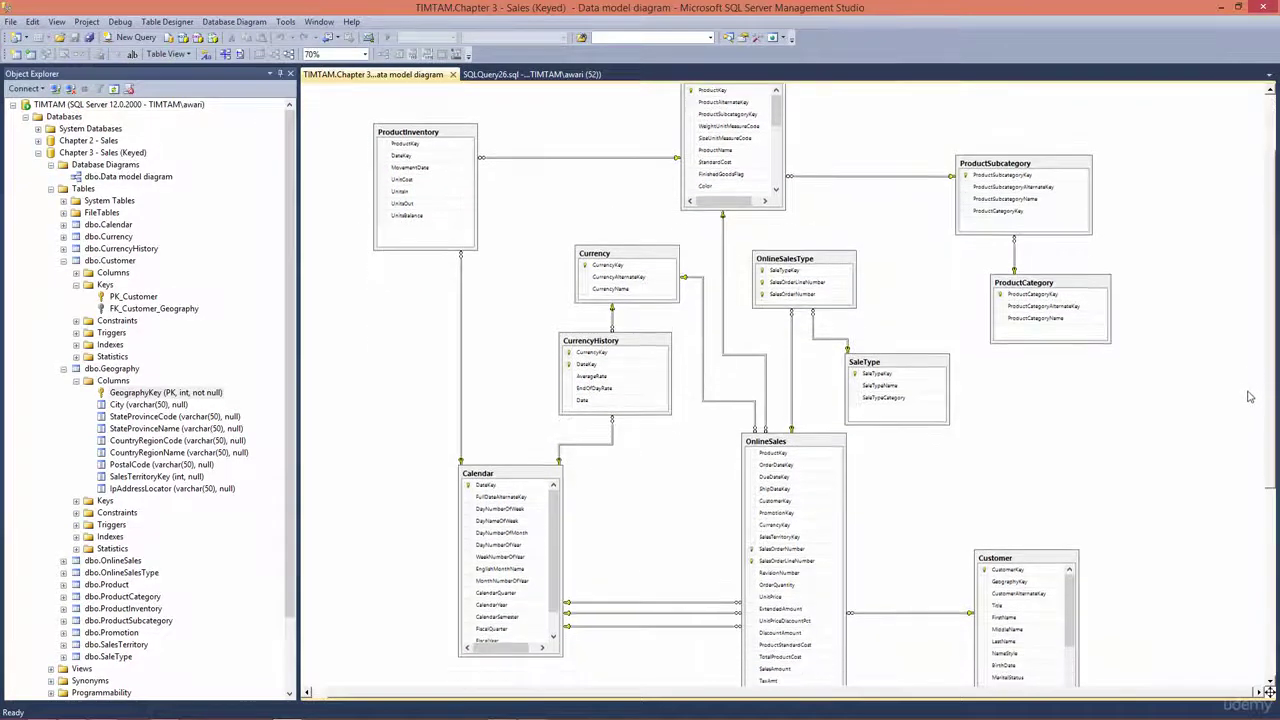
pyautogui.scroll(1, 1248, 420)
pyautogui.scroll(-3, 1250, 460)
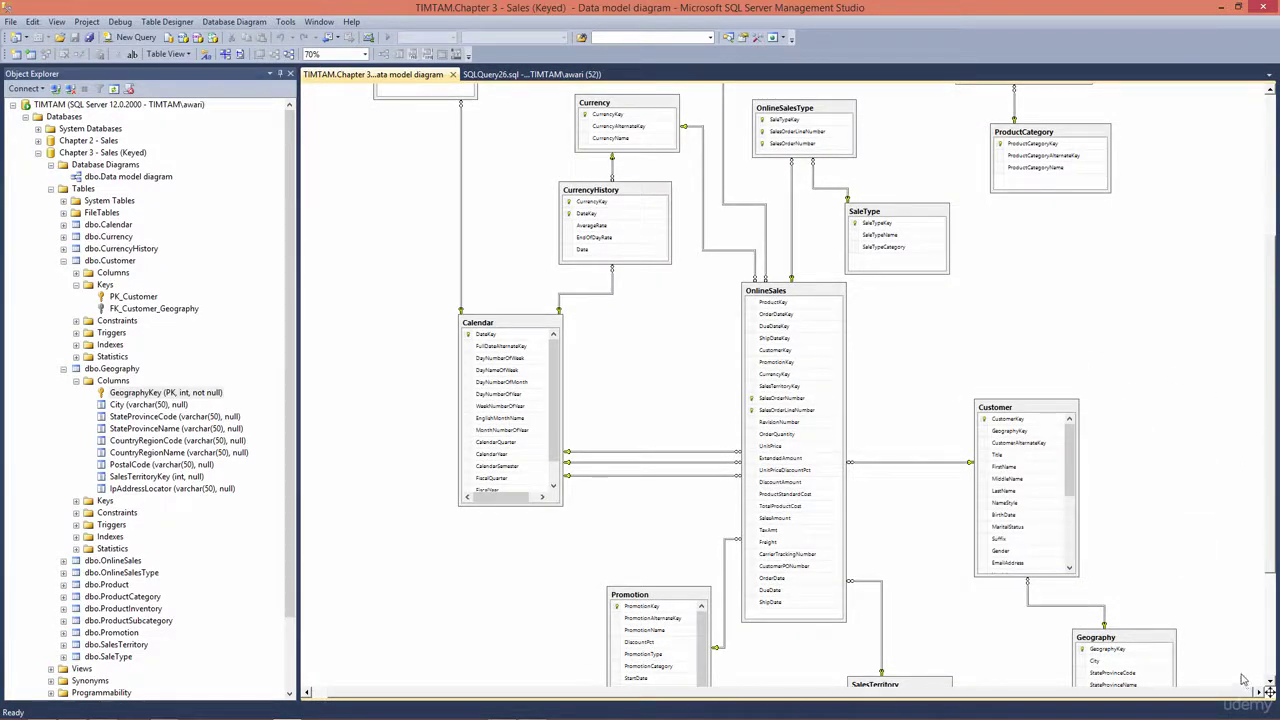
pyautogui.moveTo(1268, 692); pyautogui.dragTo(1217, 662)
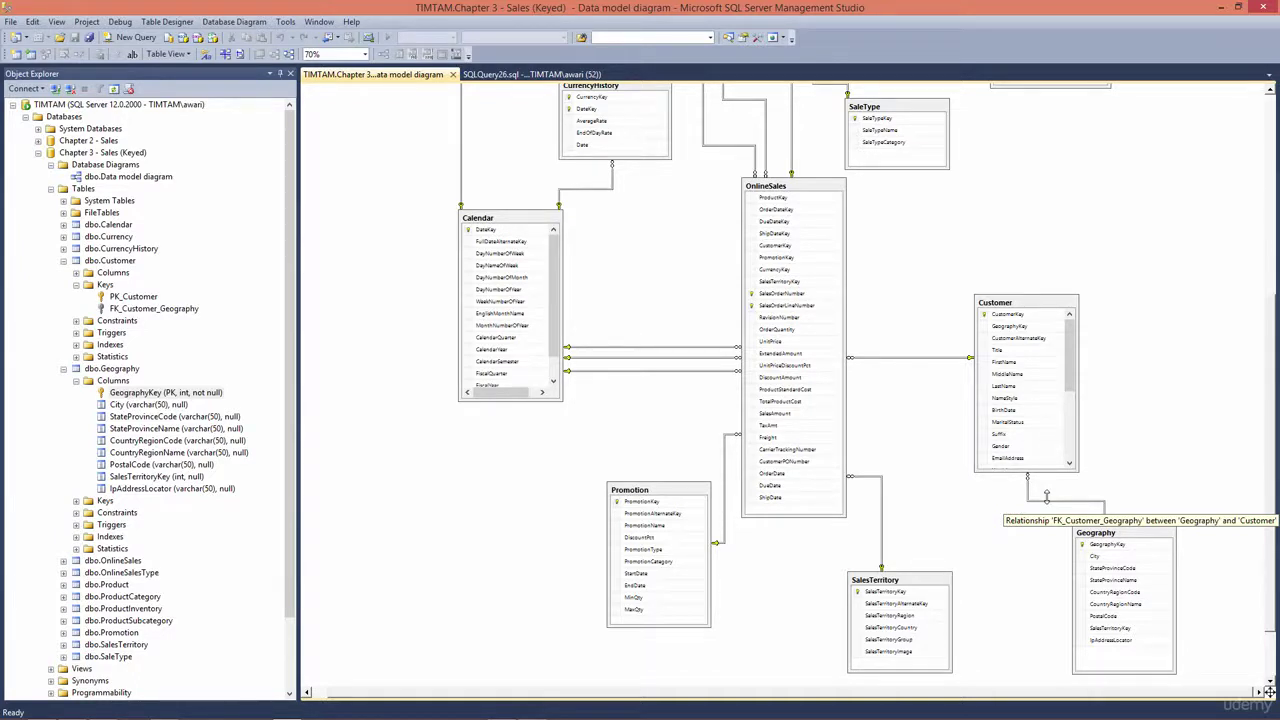
pyautogui.click(1008, 326)
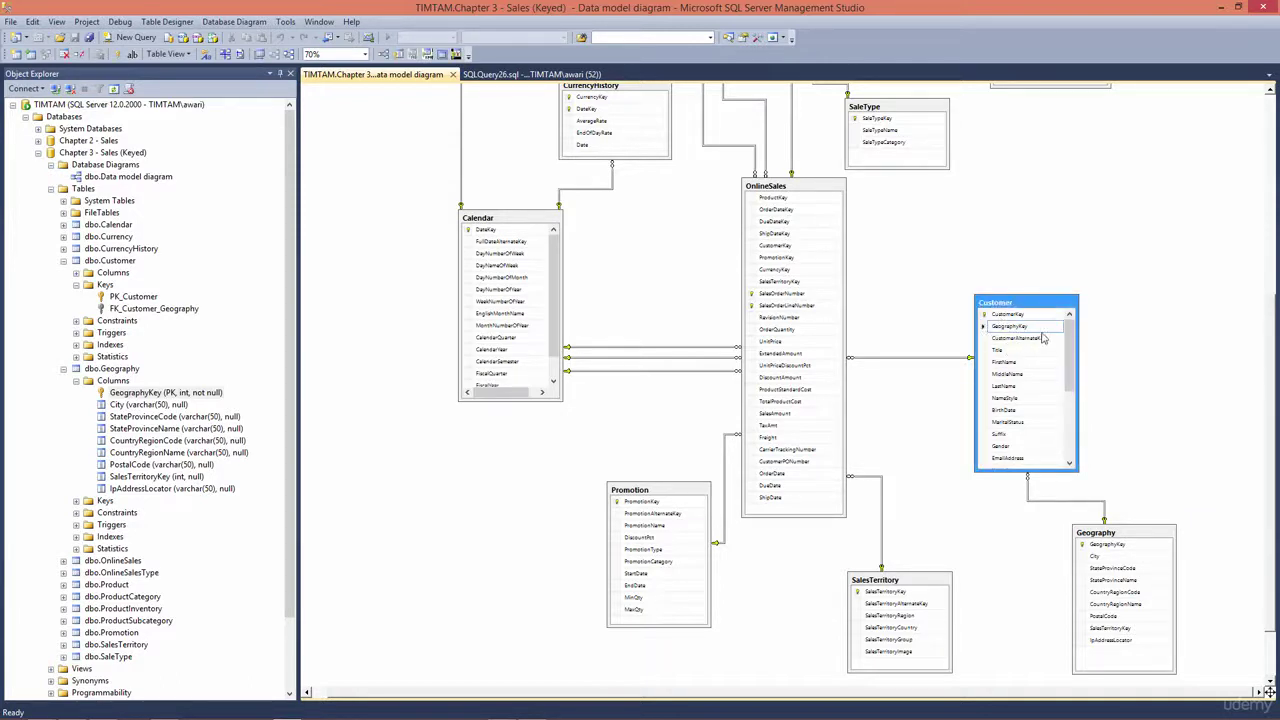
pyautogui.click(1112, 546)
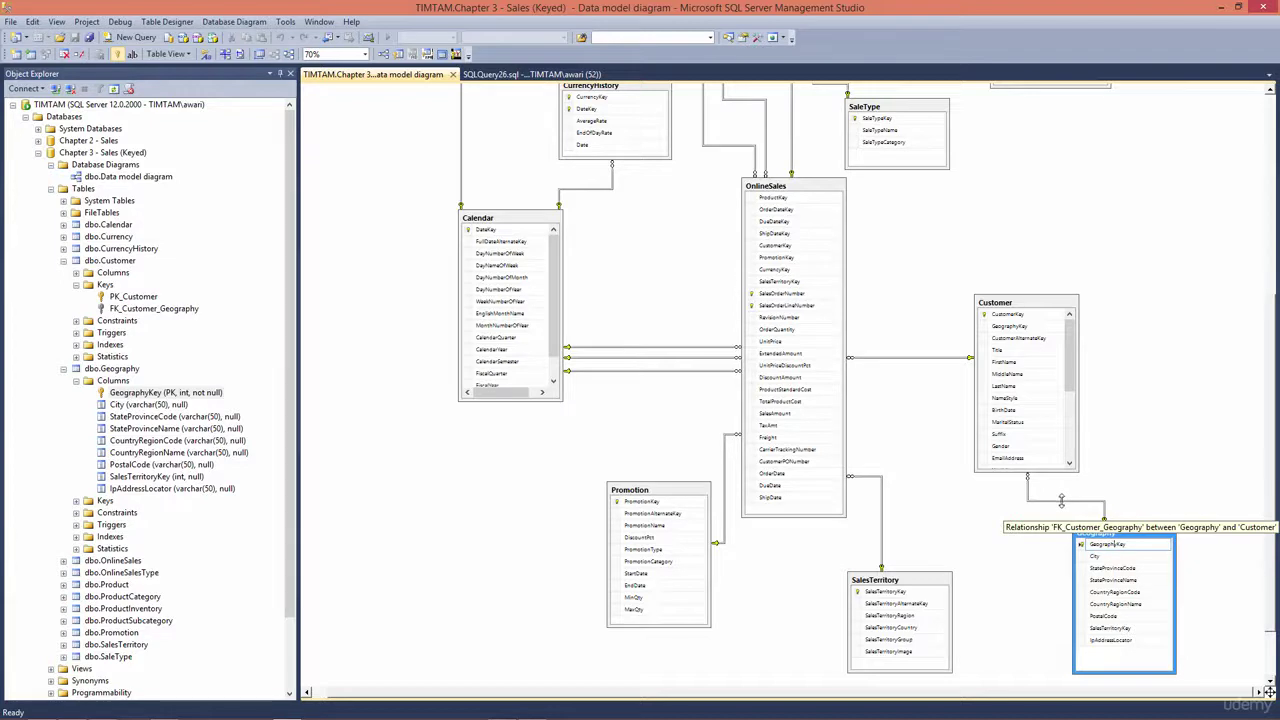
pyautogui.click(1061, 500)
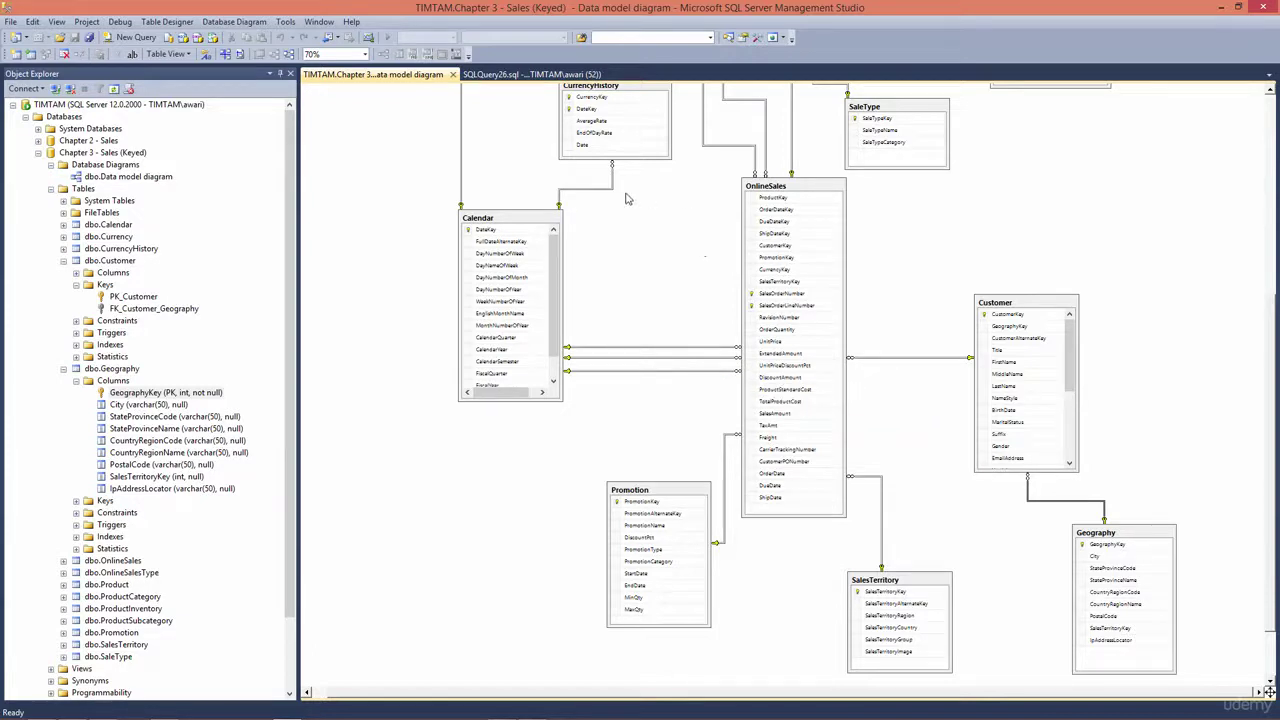
# Examine the FK_CurrencyHistory_Calendar relationship between the CurrencyHistory and Calendar tables in the diagram.
pyautogui.click(576, 190)
pyautogui.scroll(3, 647, 219)
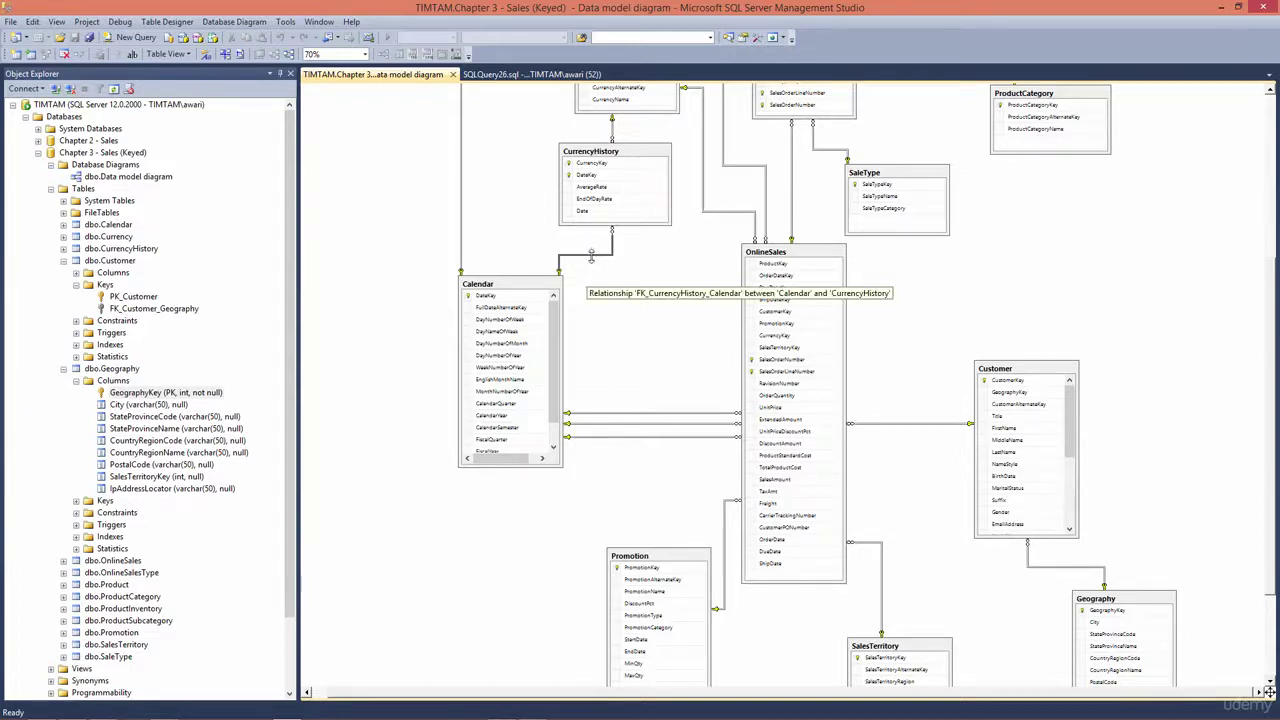
pyautogui.click(589, 256)
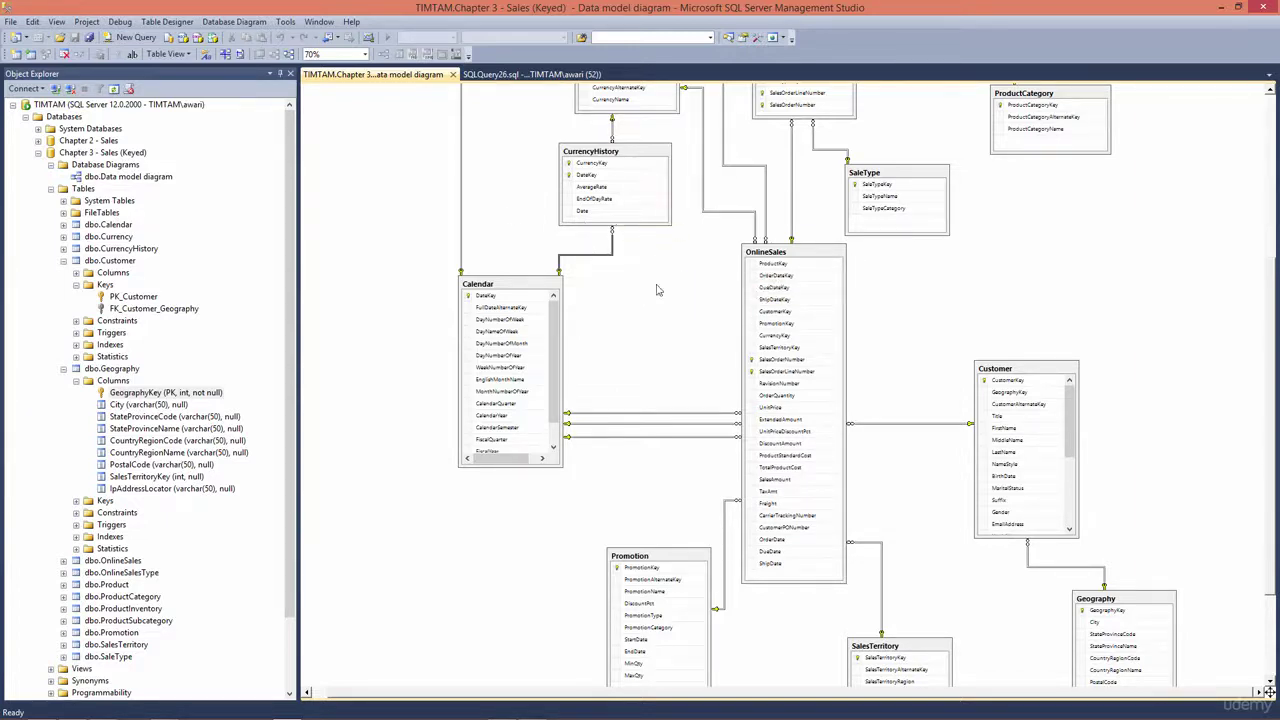
pyautogui.click(978, 280)
# Shift the SaleType table slightly away from OnlineSalesType in the diagram, and close the diagram without saving.
pyautogui.scroll(3, 1081, 281)
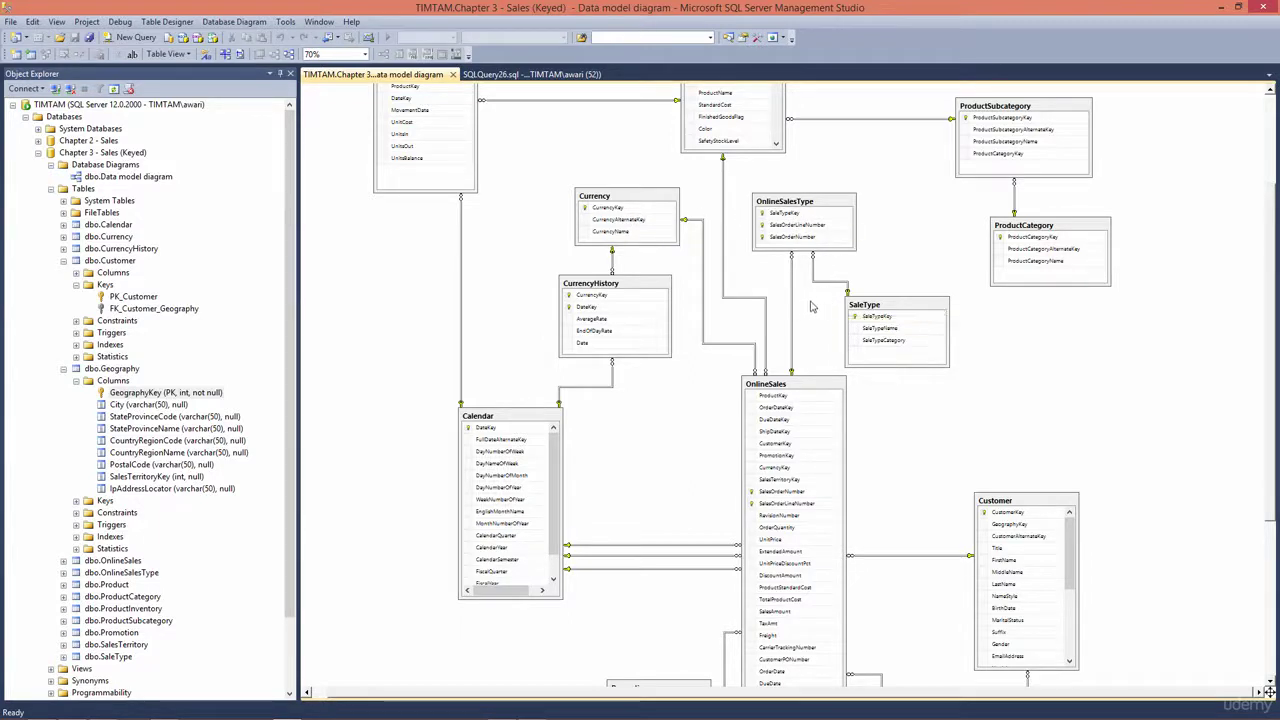
pyautogui.moveTo(882, 305); pyautogui.dragTo(914, 318)
pyautogui.click(408, 330)
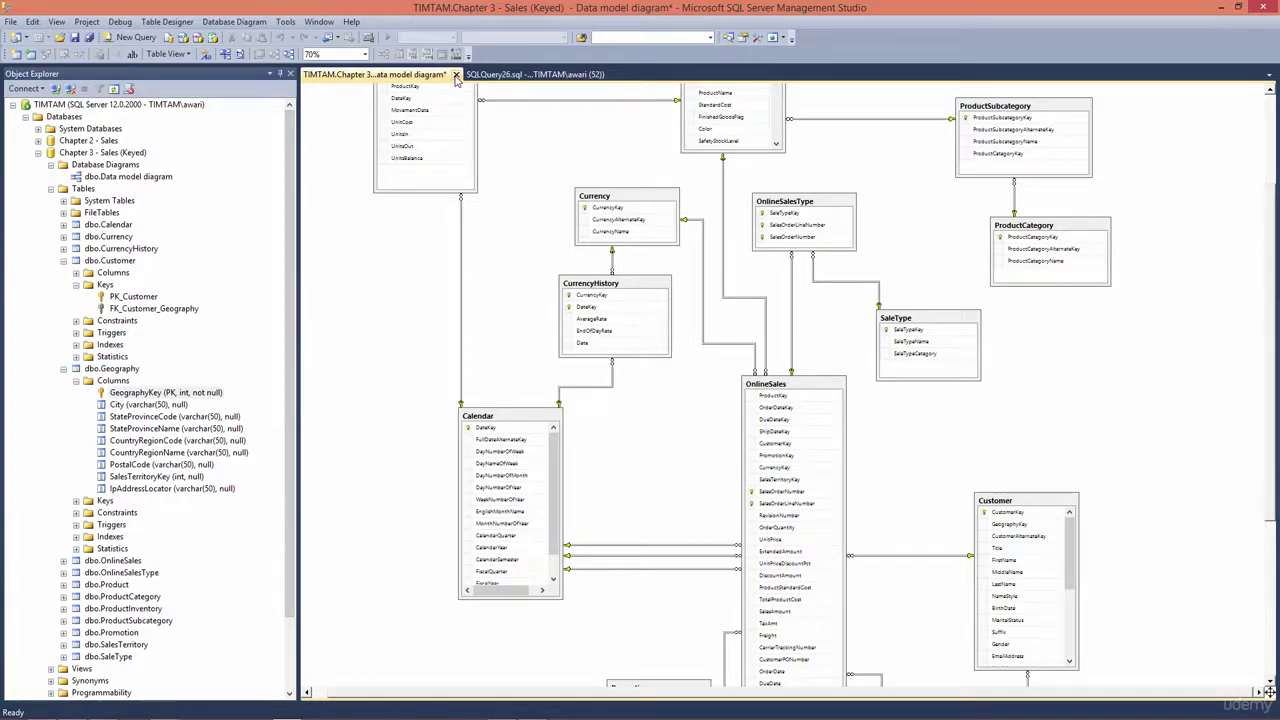
pyautogui.click(456, 75)
pyautogui.click(686, 447)
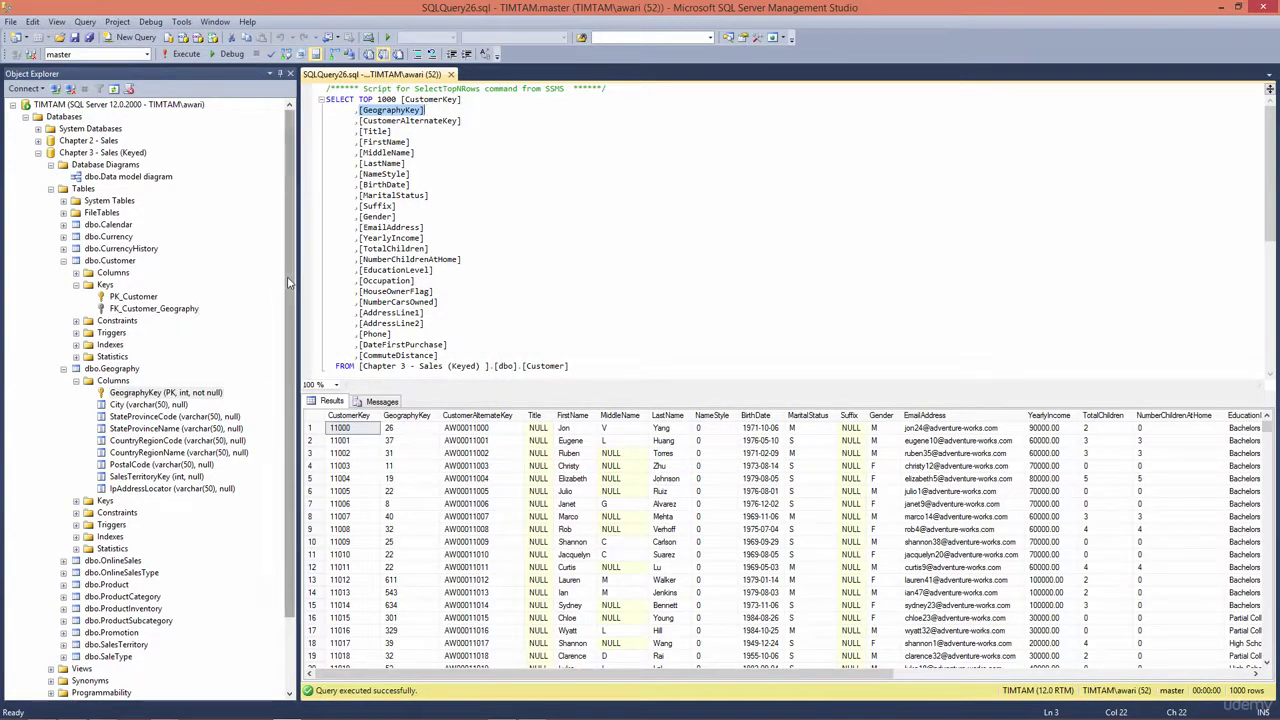
# Open the dbo.Customer table in the table designer.
pyautogui.click(165, 392)
pyautogui.scroll(-1, 150, 380)
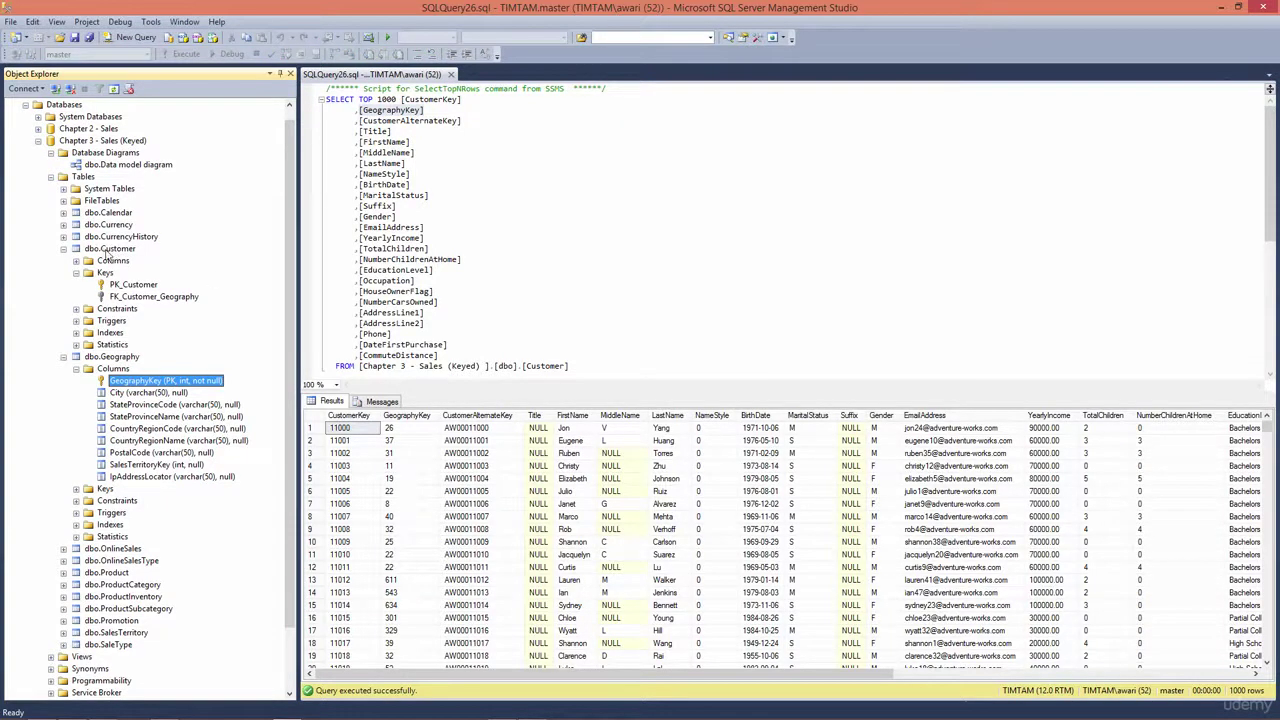
pyautogui.click(114, 250)
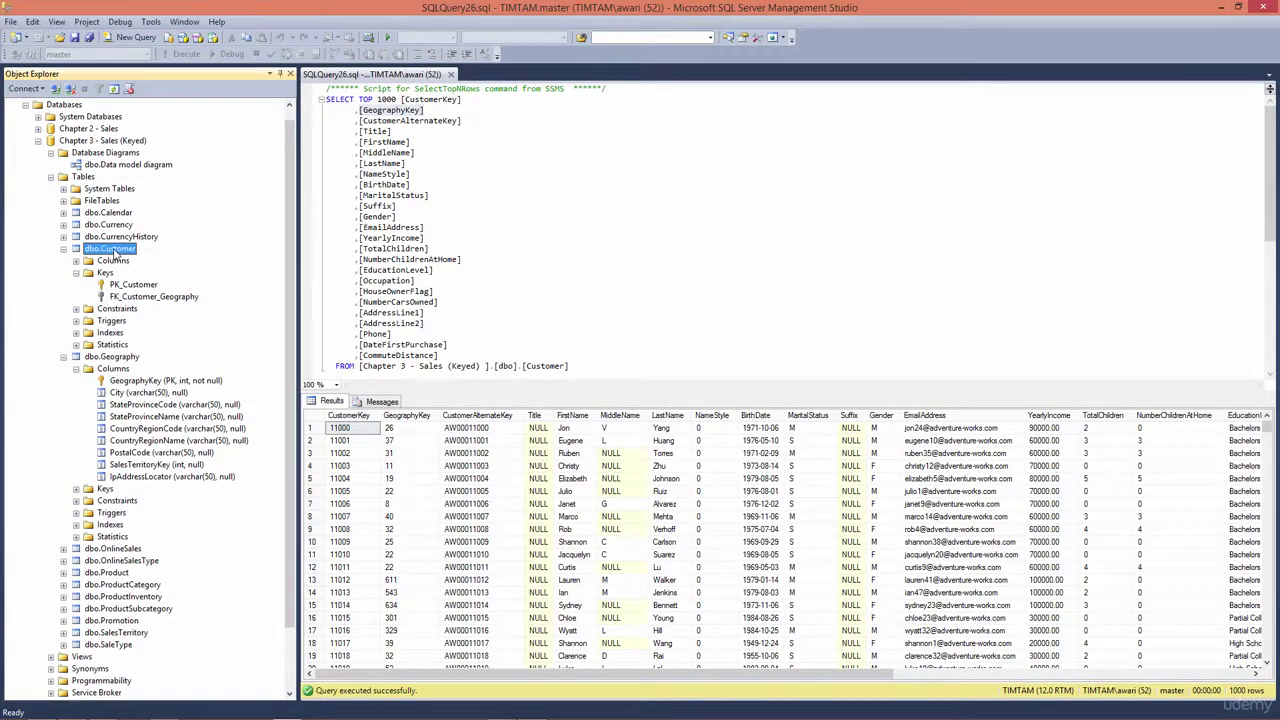
pyautogui.rightClick(115, 254)
pyautogui.click(150, 272)
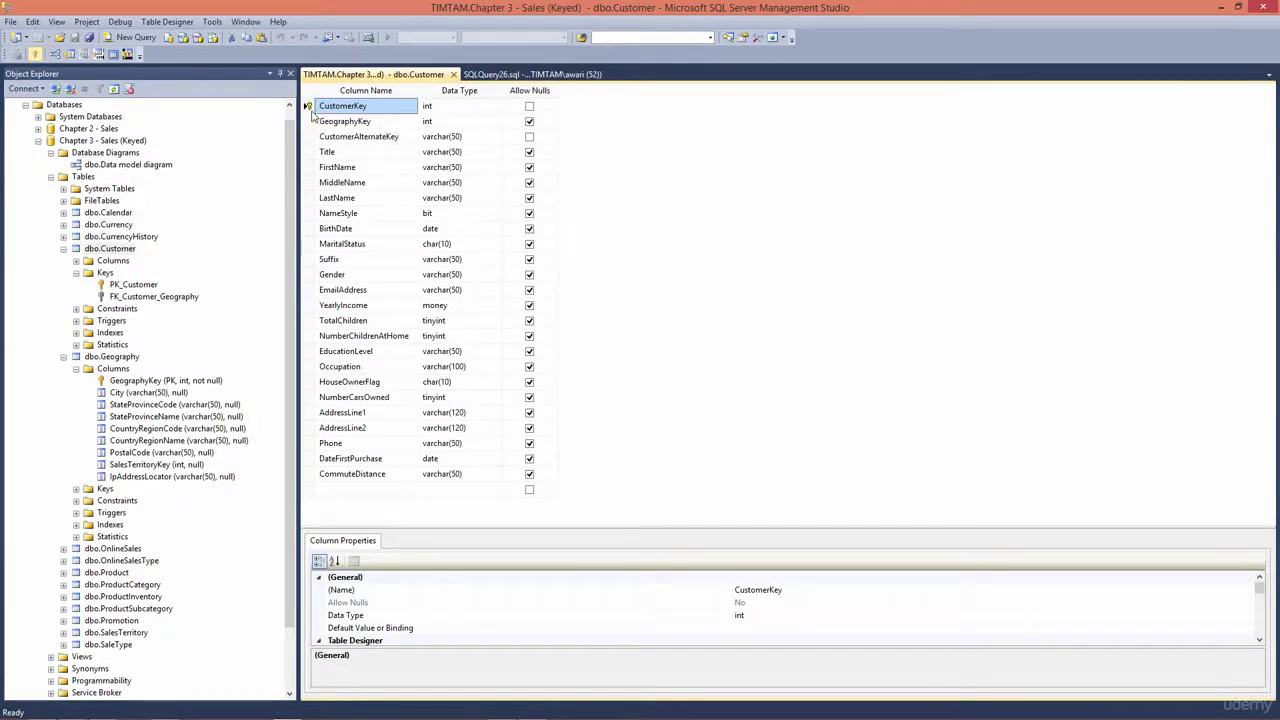
# Remove the primary key from the CustomerKey column, agreeing to delete its existing relationships.
pyautogui.rightClick(310, 108)
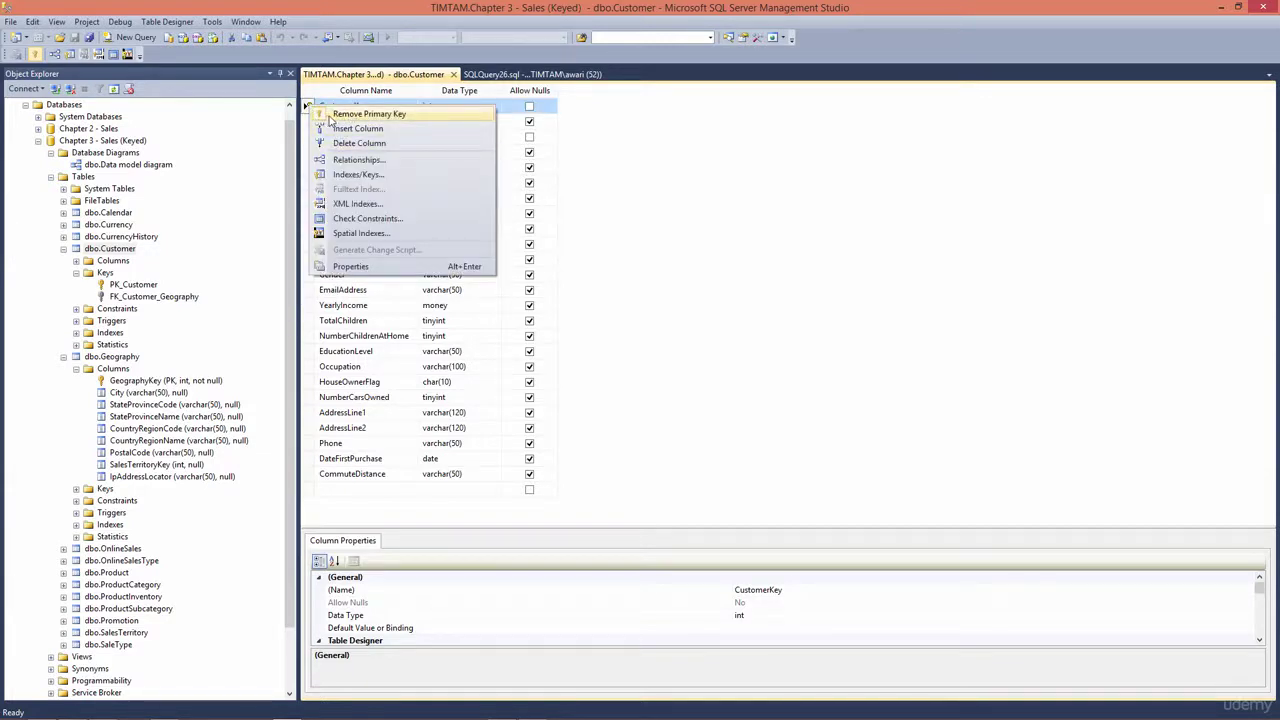
pyautogui.click(369, 114)
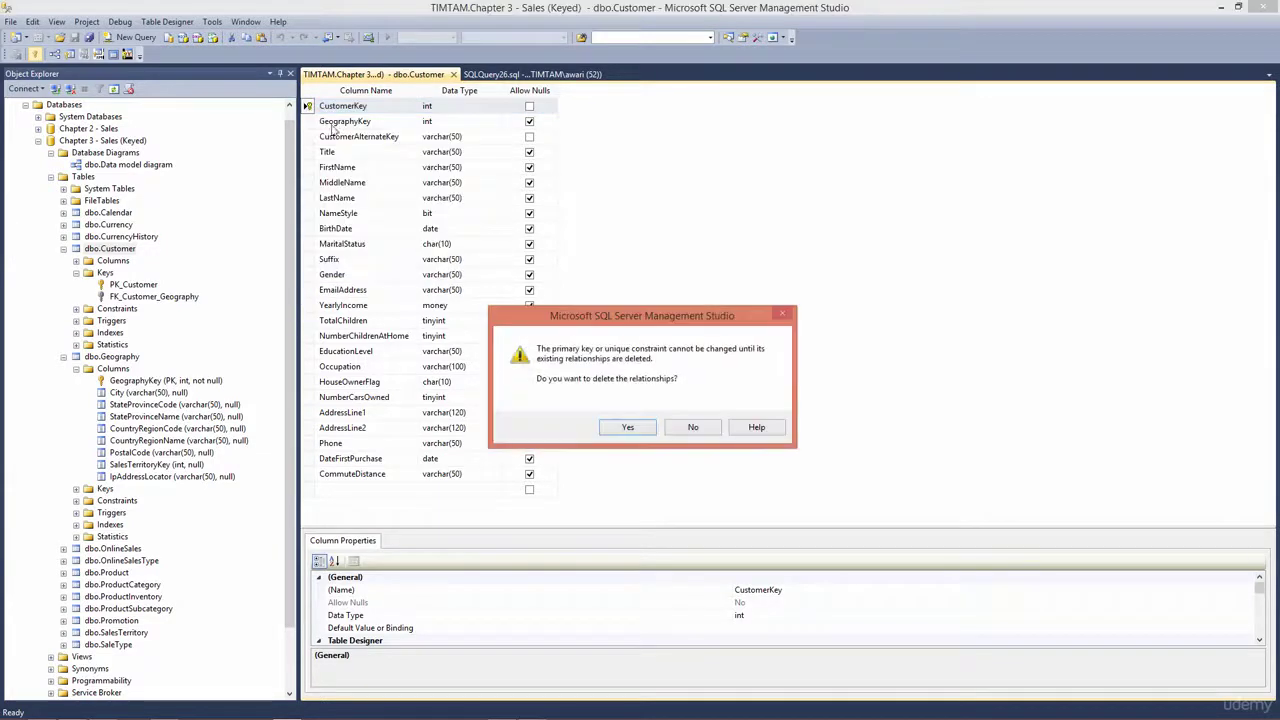
pyautogui.click(630, 428)
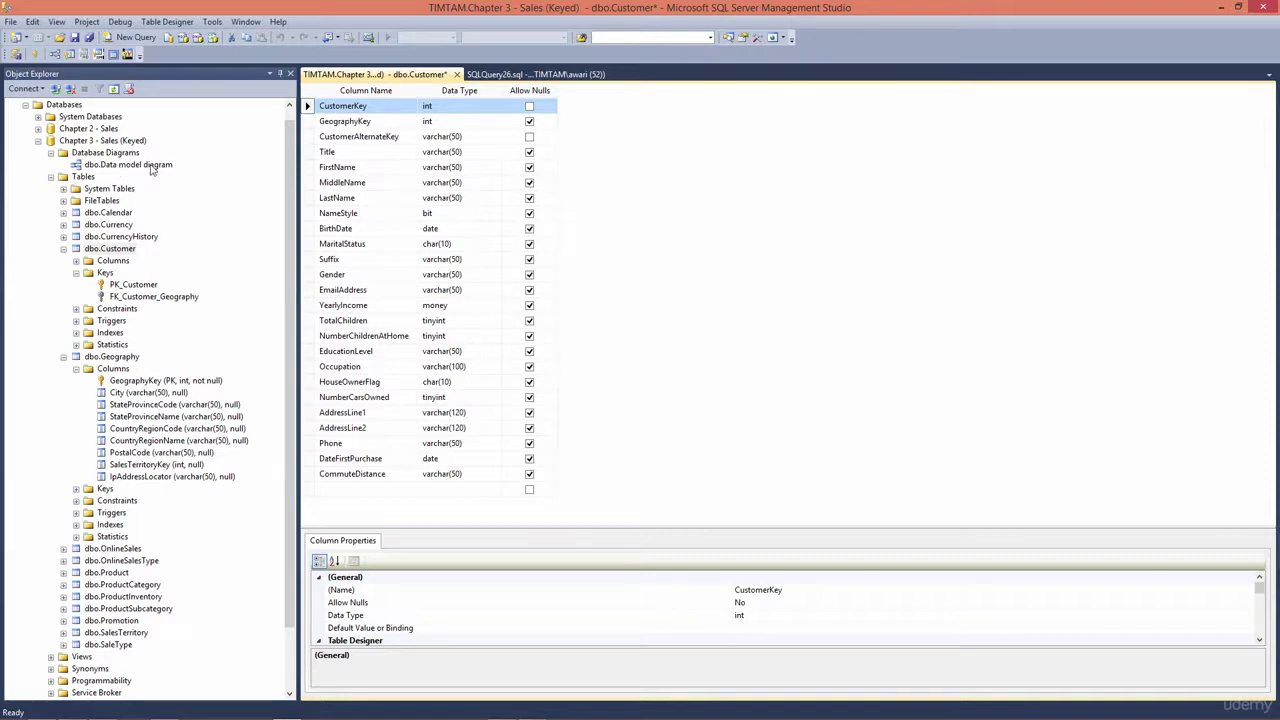
# Set CustomerKey, GeographyKey and CustomerAlternateKey together as a composite primary key.
pyautogui.rightClick(308, 106)
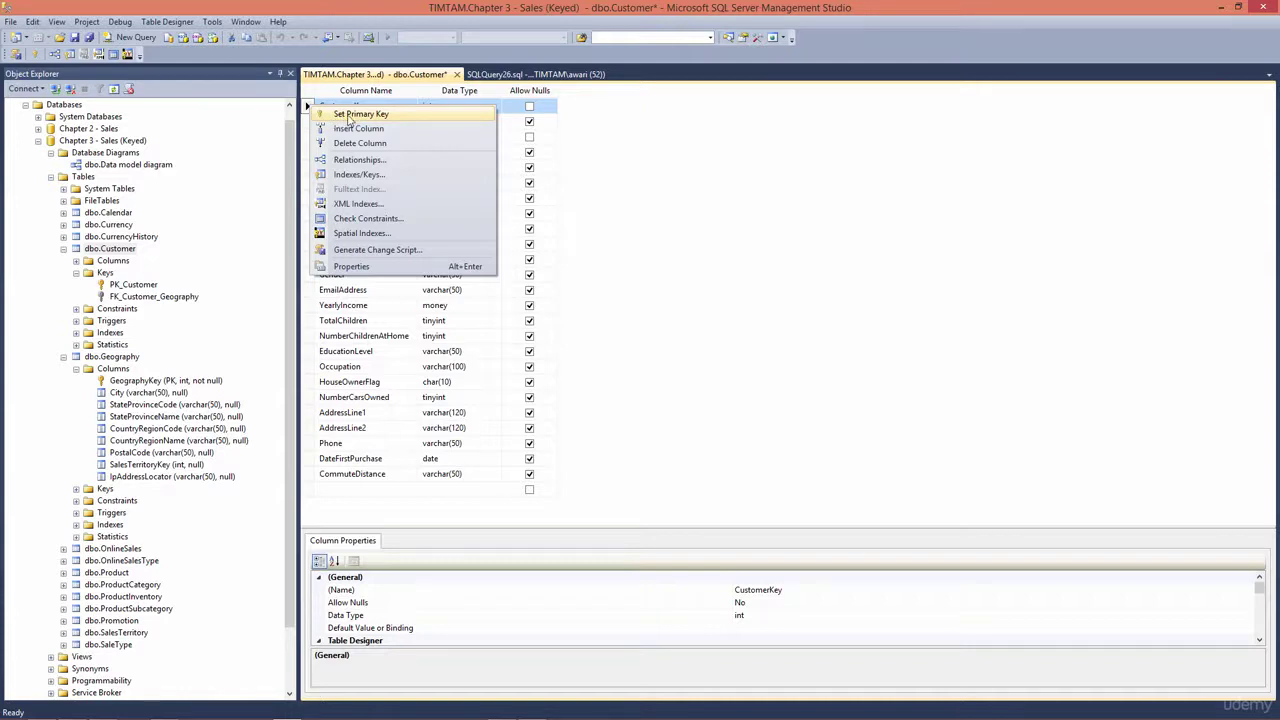
pyautogui.click(595, 145)
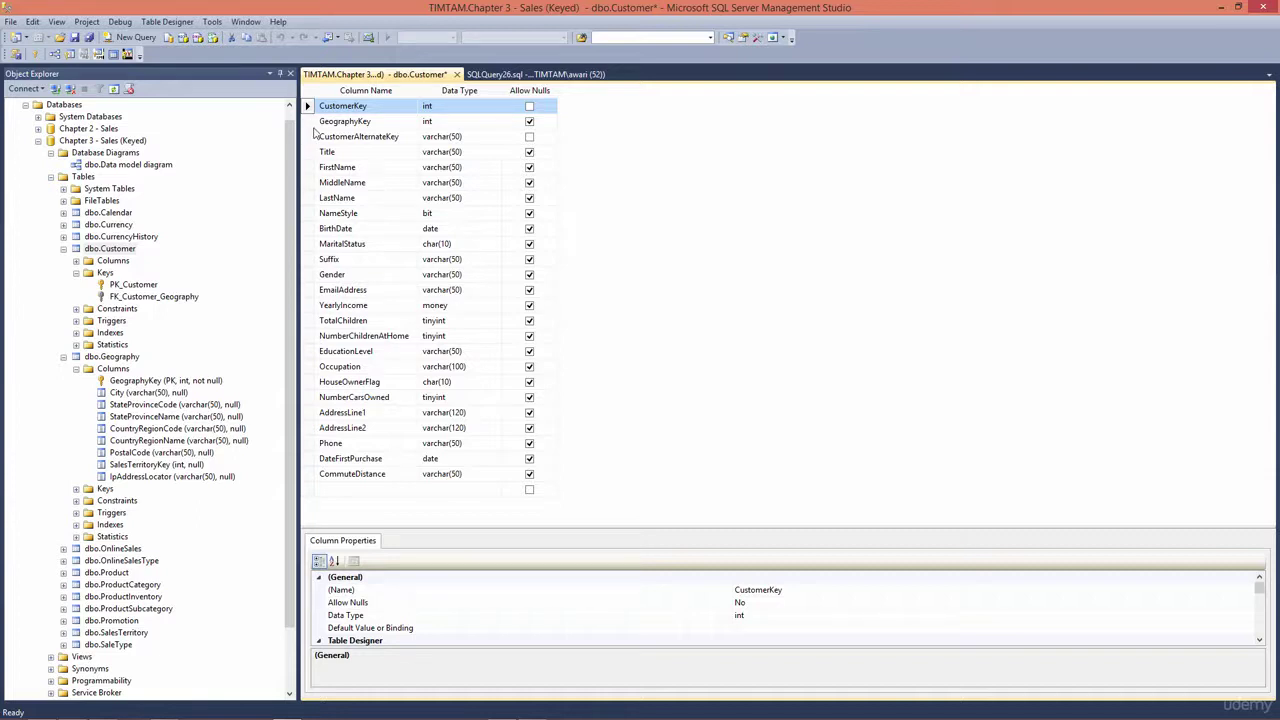
pyautogui.moveTo(311, 115); pyautogui.dragTo(311, 137)
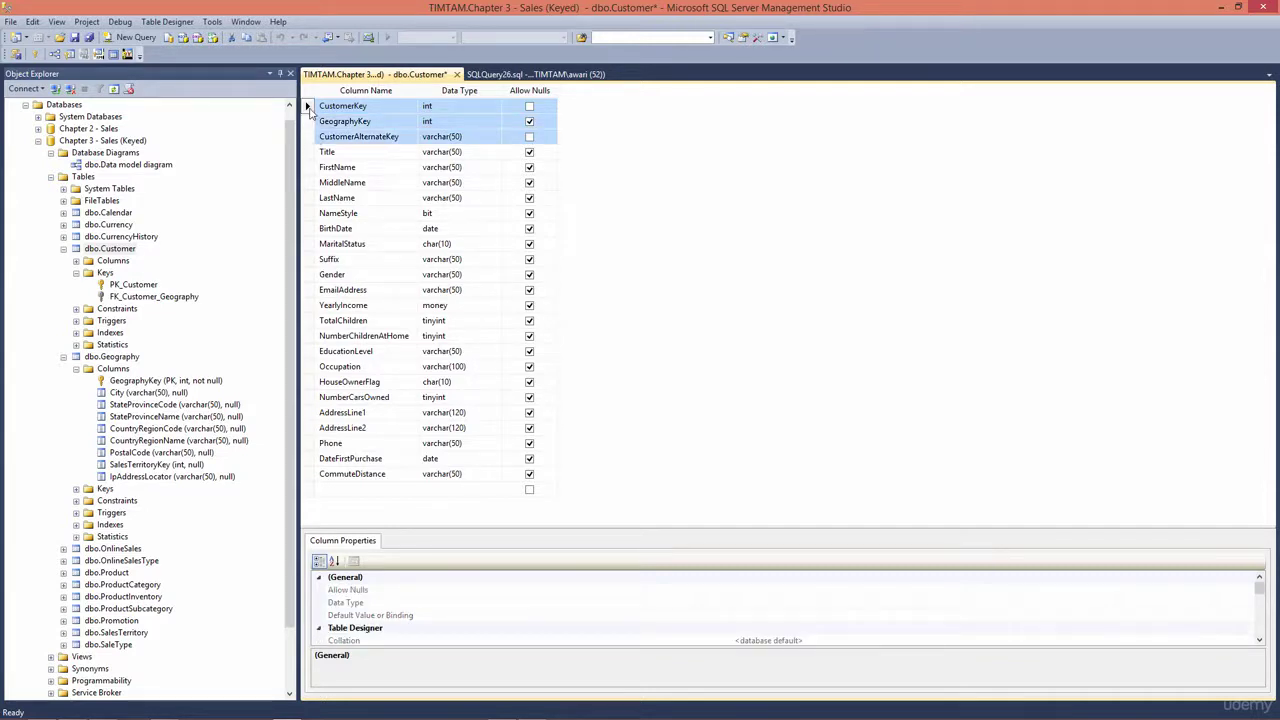
pyautogui.rightClick(310, 112)
pyautogui.click(340, 117)
# Remove the composite primary key and set it again on the same three columns.
pyautogui.rightClick(310, 120)
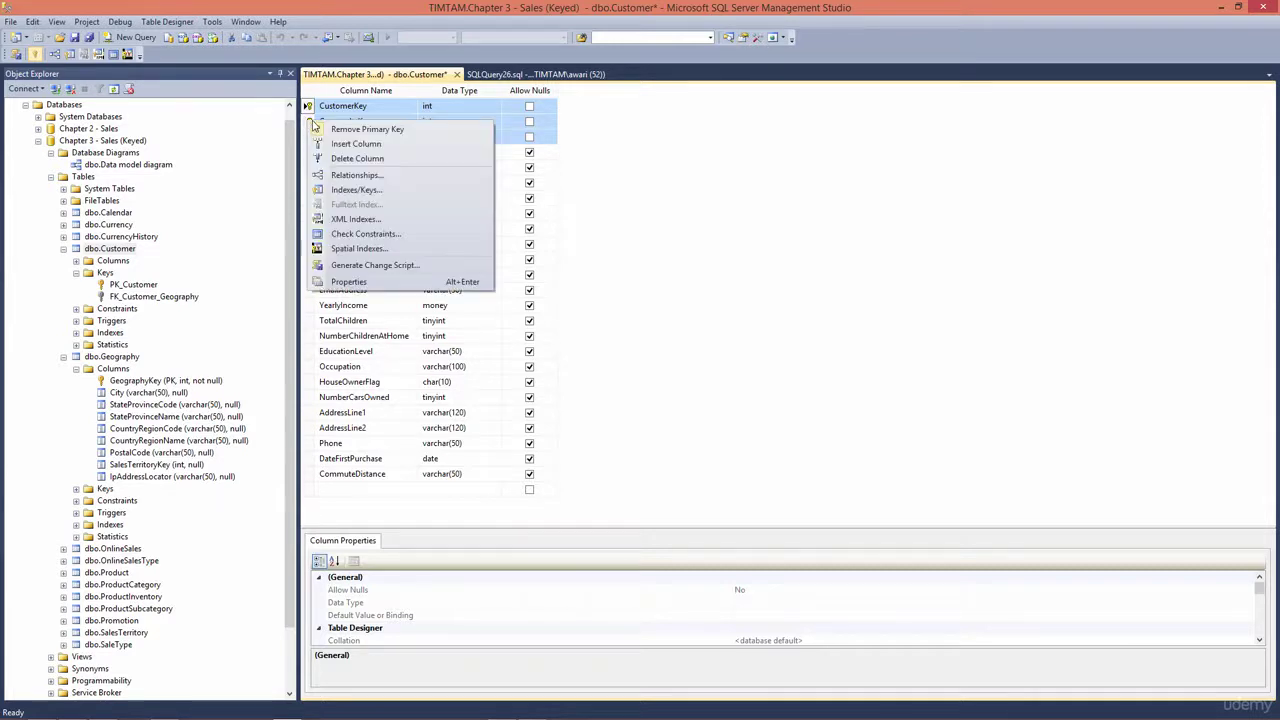
pyautogui.click(340, 127)
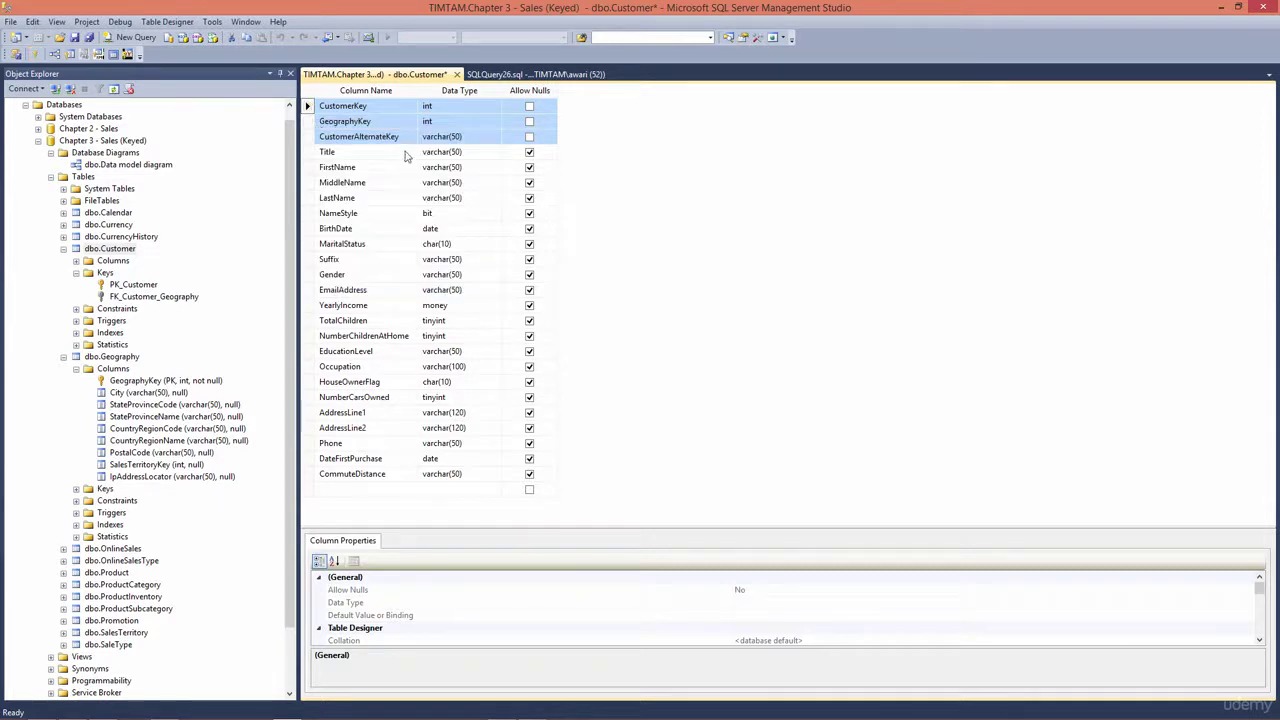
pyautogui.rightClick(312, 106)
pyautogui.click(345, 108)
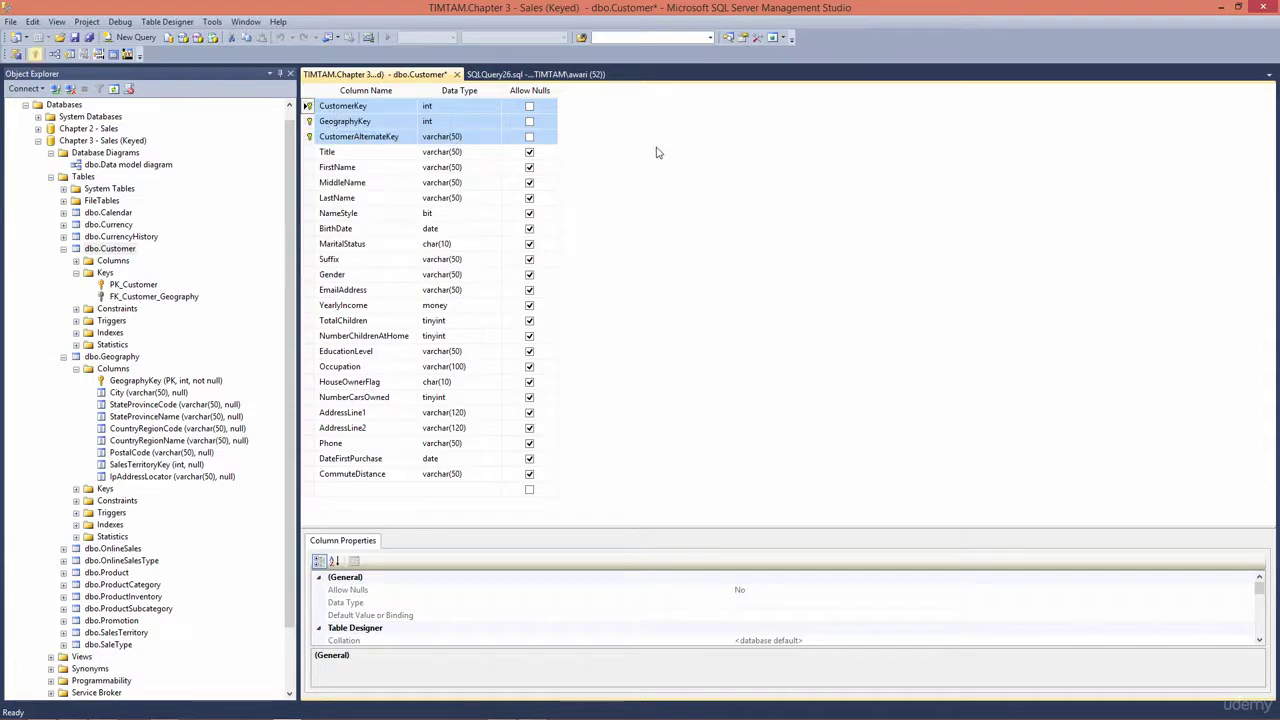
# Remove the composite primary key, starting from the GeographyKey row.
pyautogui.click(358, 139)
pyautogui.click(309, 121)
pyautogui.rightClick(308, 121)
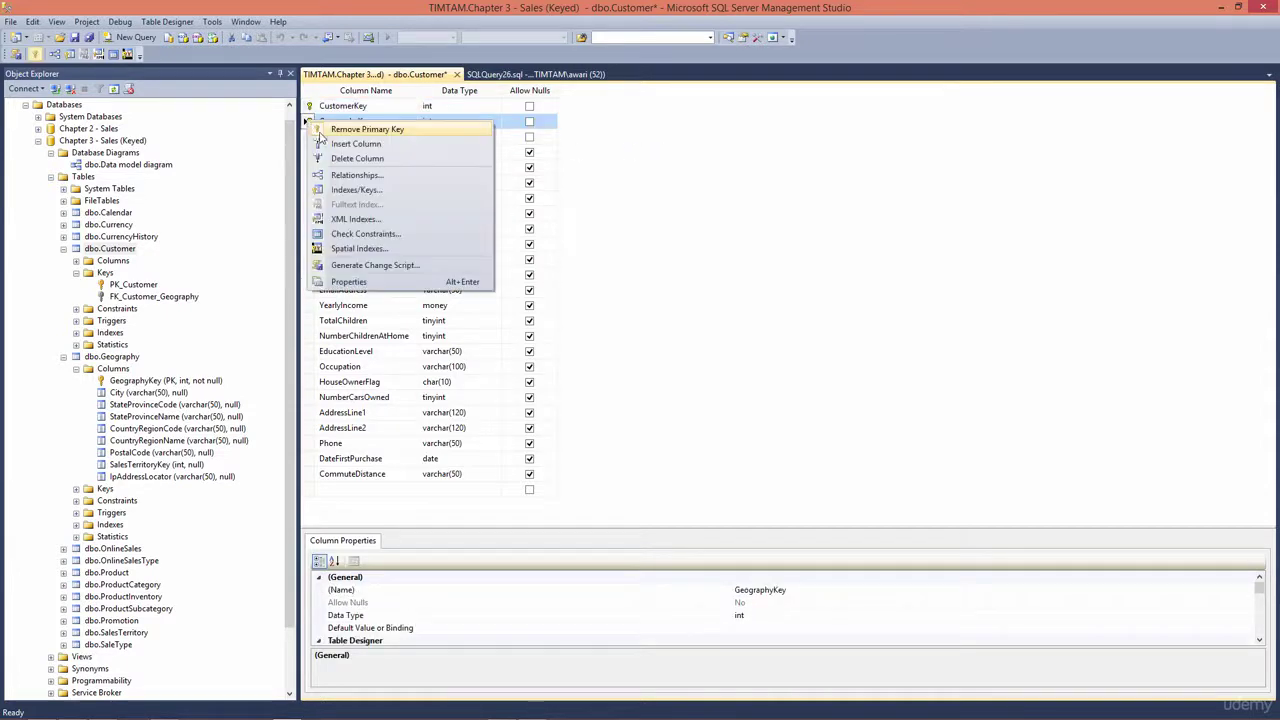
pyautogui.click(338, 128)
# Set CustomerKey alone as the primary key of the Customer table.
pyautogui.click(310, 106)
pyautogui.rightClick(310, 106)
pyautogui.click(336, 110)
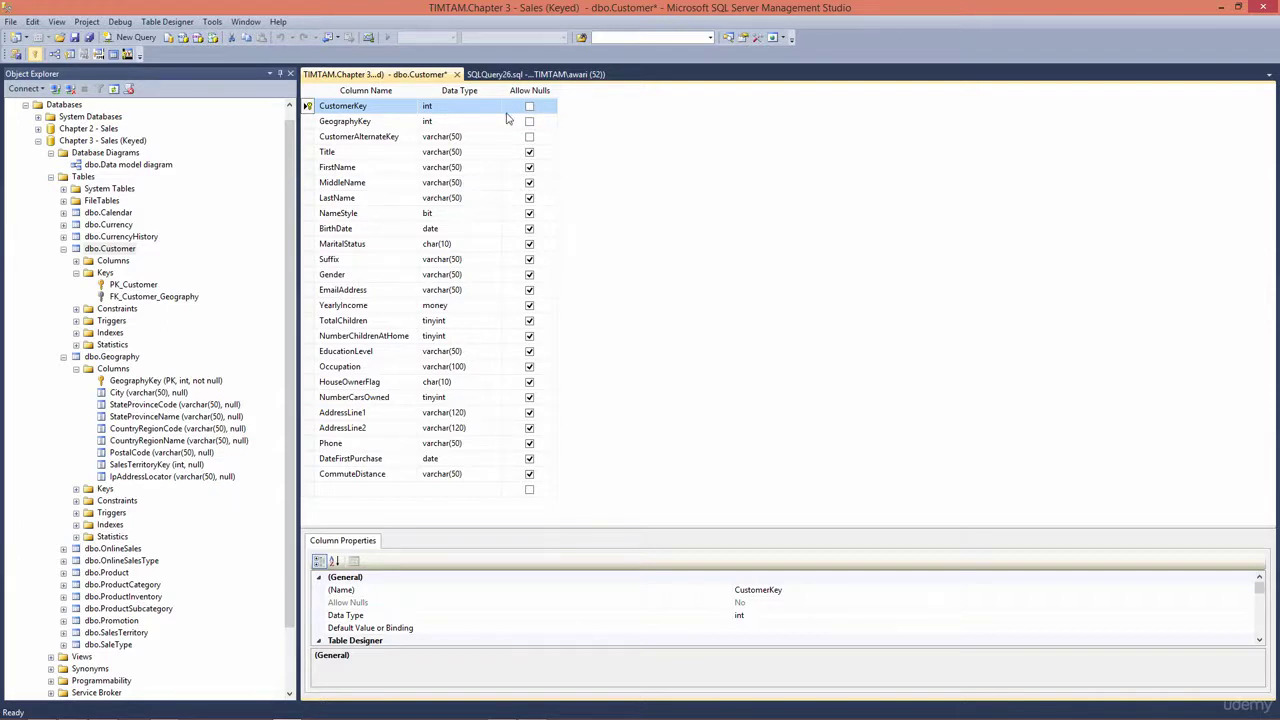
pyautogui.click(386, 124)
pyautogui.click(328, 140)
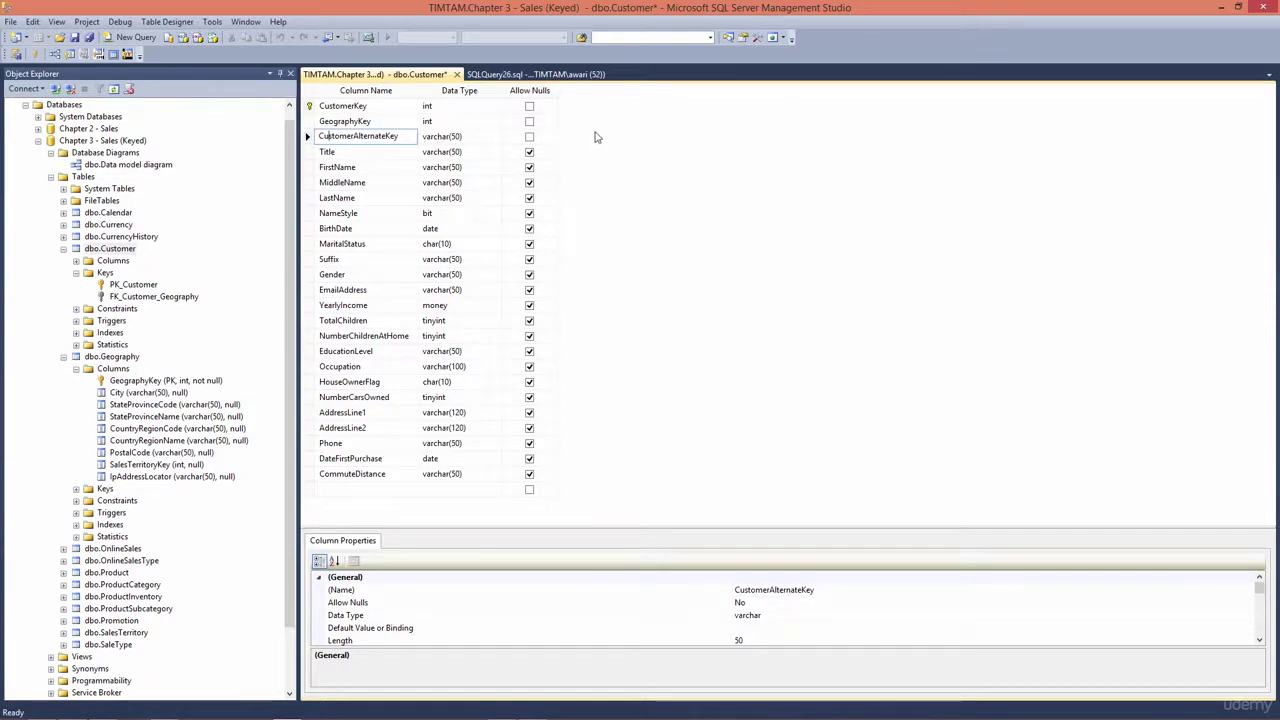
pyautogui.press('Escape')
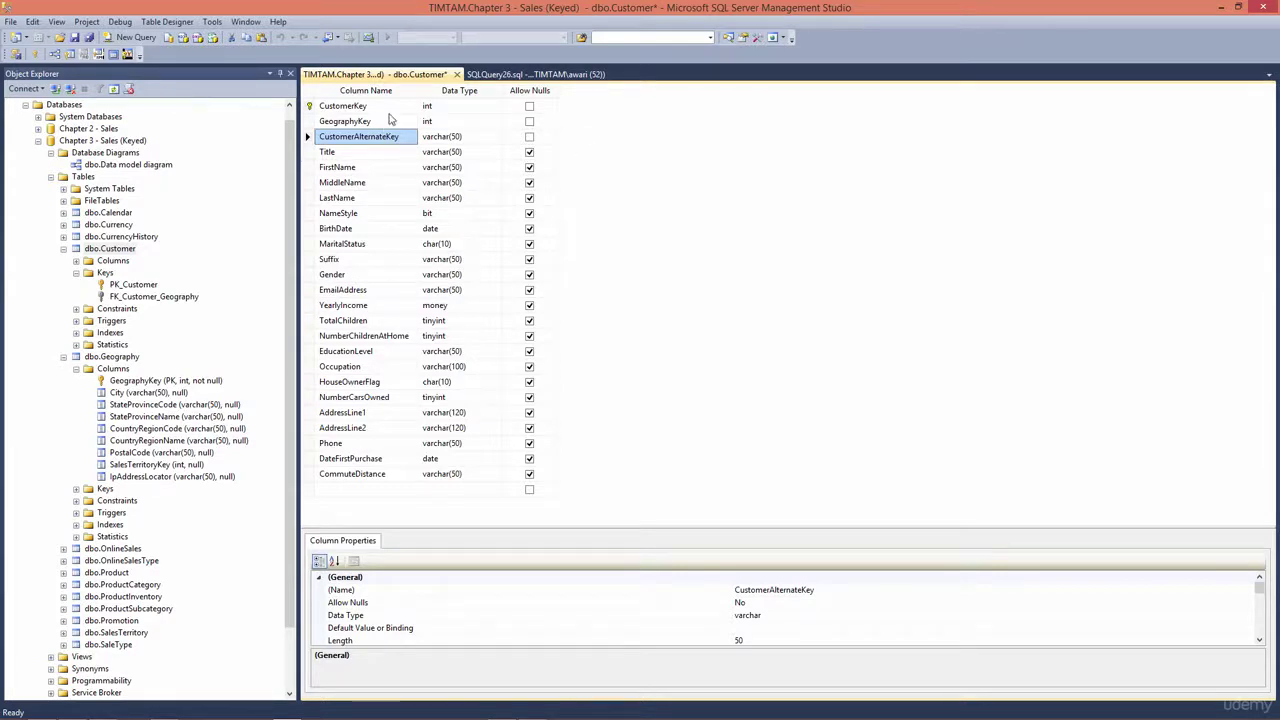
# Open the Customer table's foreign key relationships and expand the tables and columns specification of FK_Customer_Geography.
pyautogui.rightClick(312, 108)
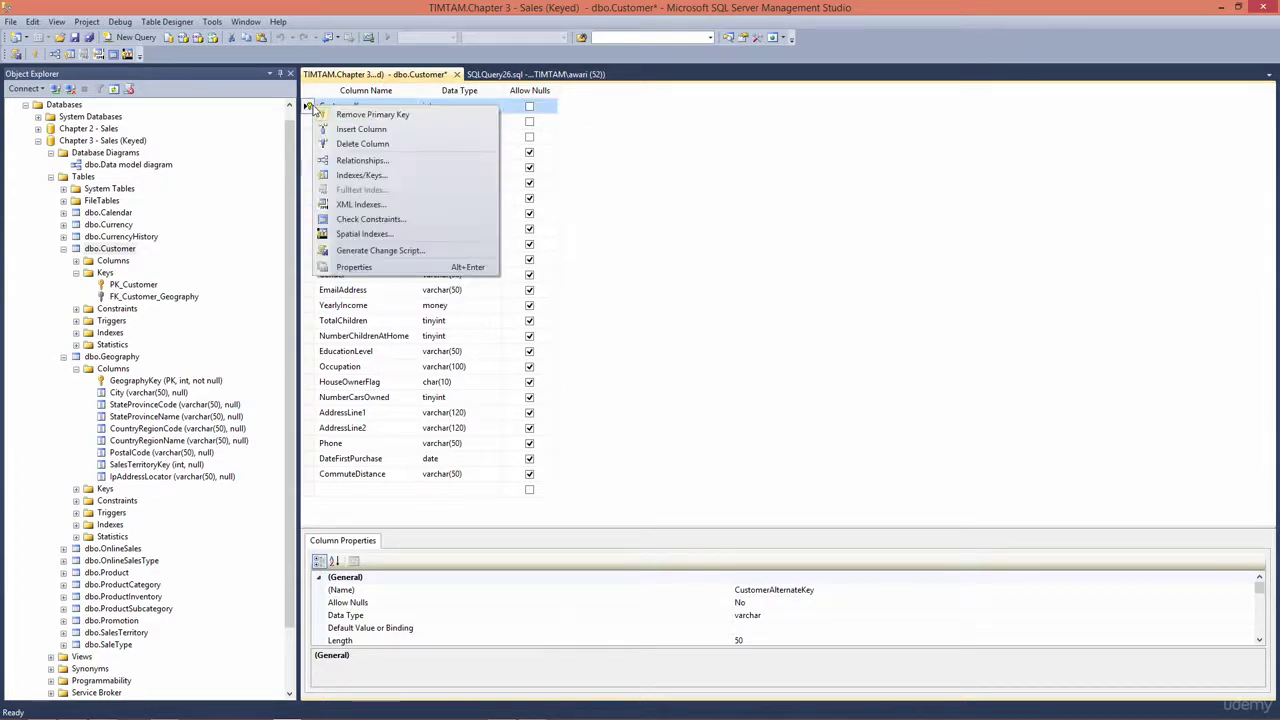
pyautogui.click(354, 164)
pyautogui.moveTo(612, 237); pyautogui.dragTo(591, 151)
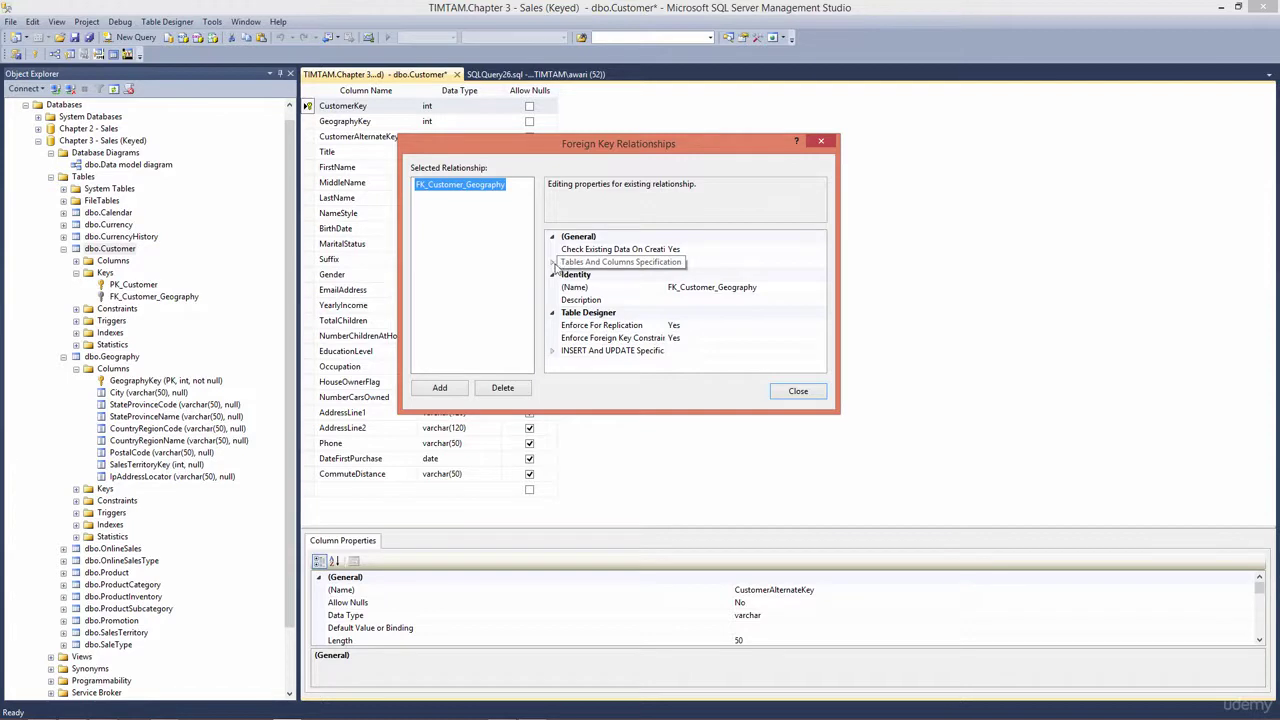
pyautogui.click(553, 264)
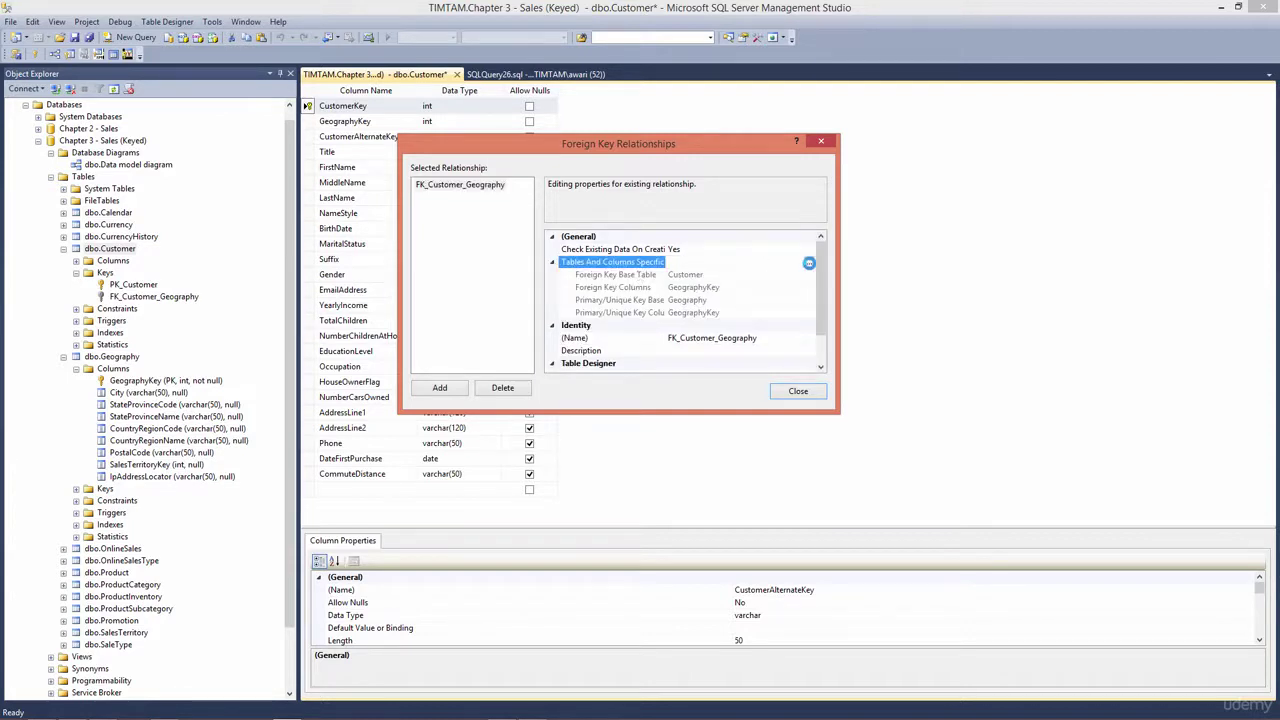
# Inspect the key column mapping of FK_Customer_Geography without changing it and close the foreign key relationships.
pyautogui.click(809, 263)
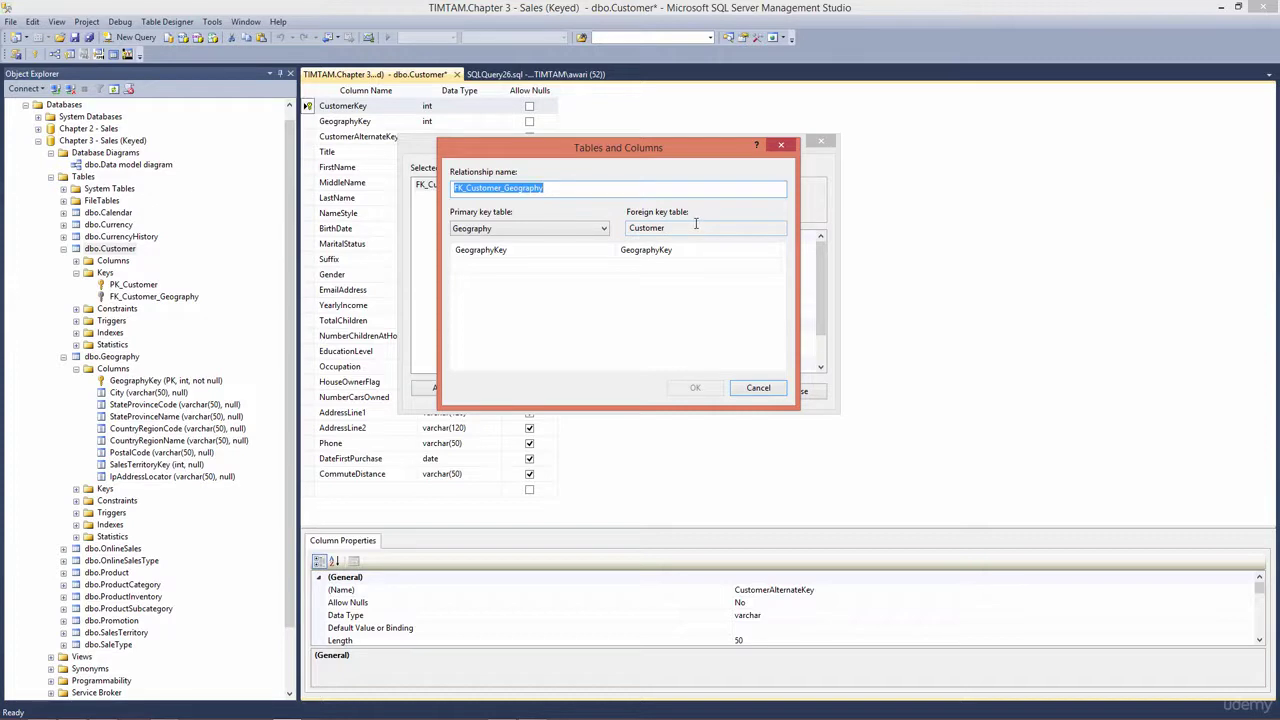
pyautogui.click(684, 257)
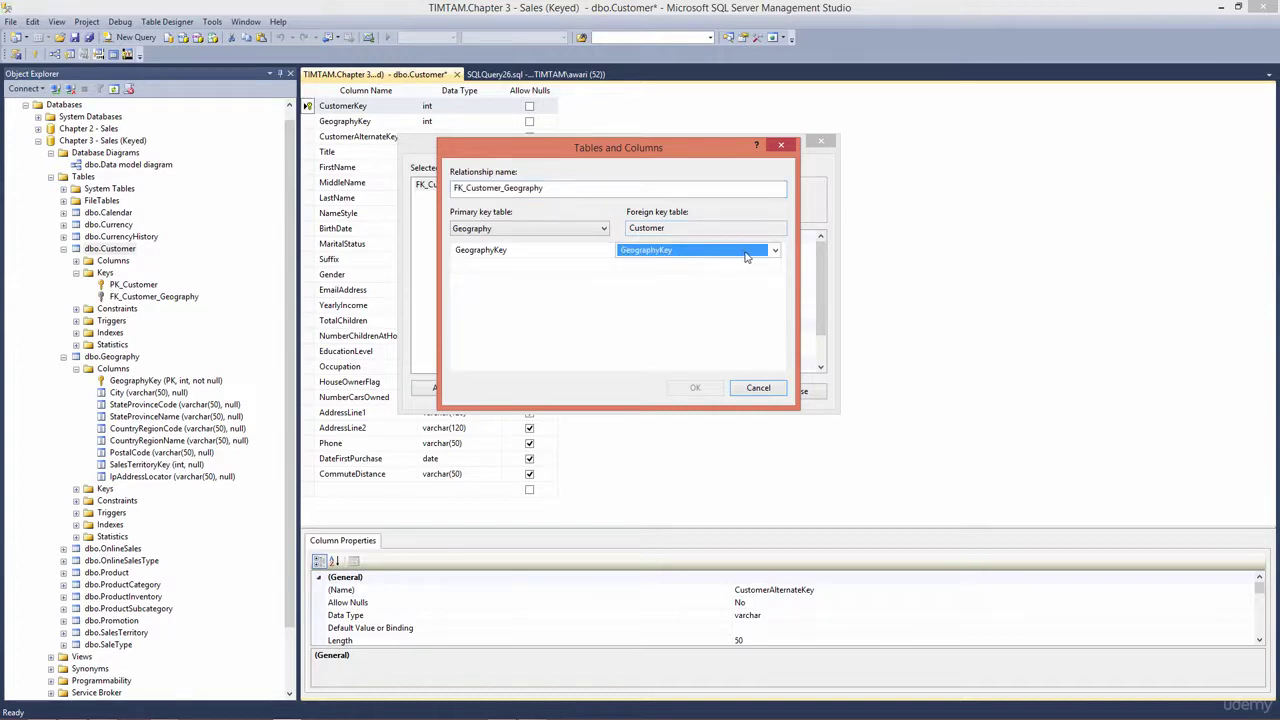
pyautogui.click(74, 263)
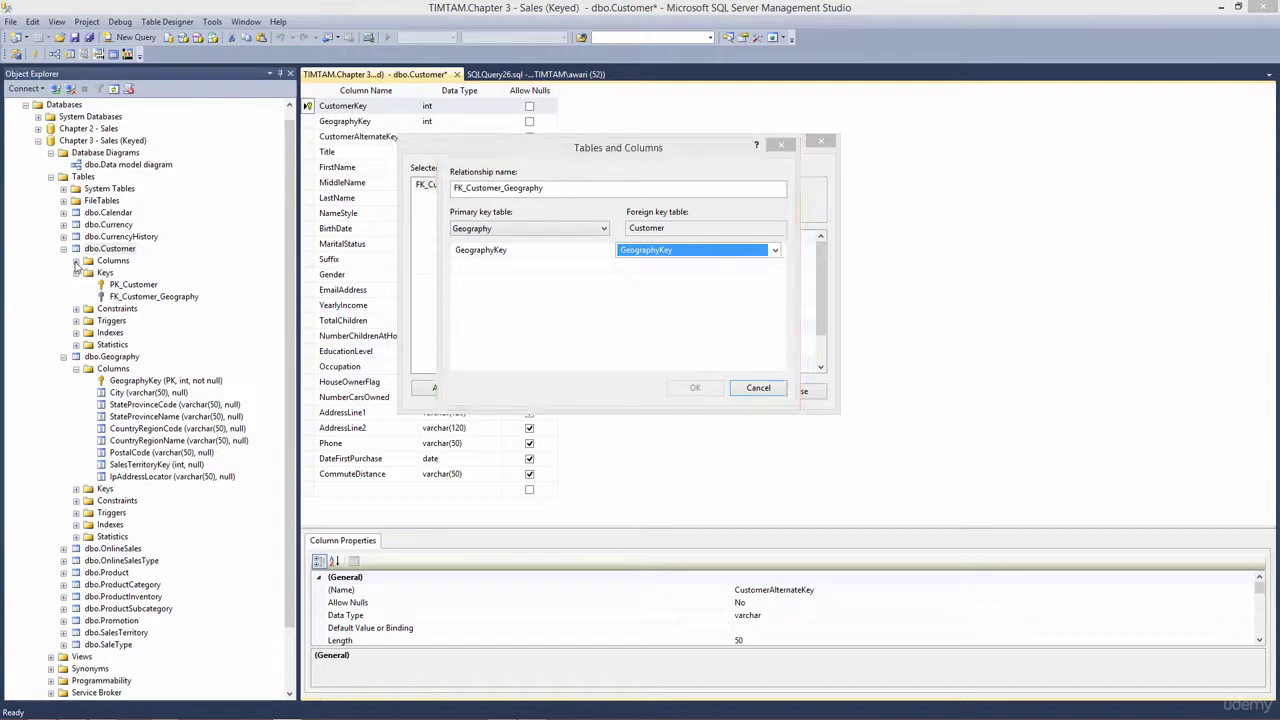
pyautogui.click(757, 387)
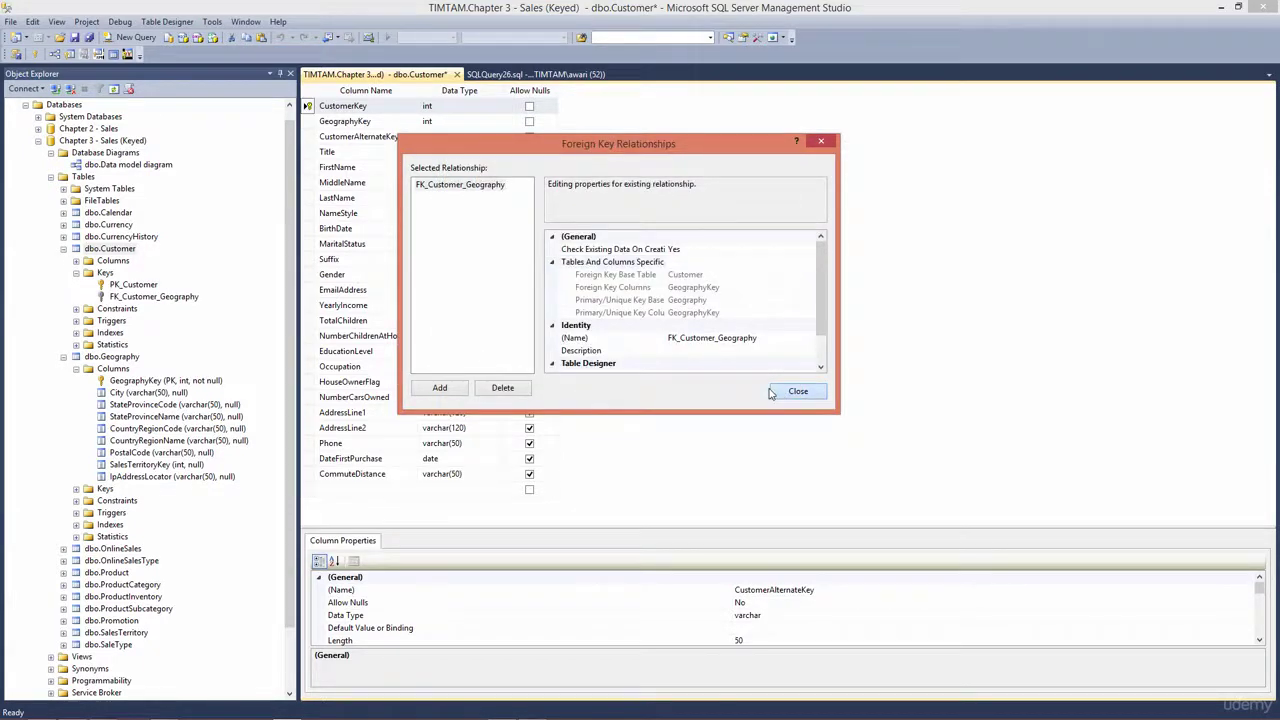
pyautogui.click(779, 395)
# List the Customer table's columns in the object tree and select the GeographyKey foreign key column.
pyautogui.click(77, 261)
pyautogui.click(153, 286)
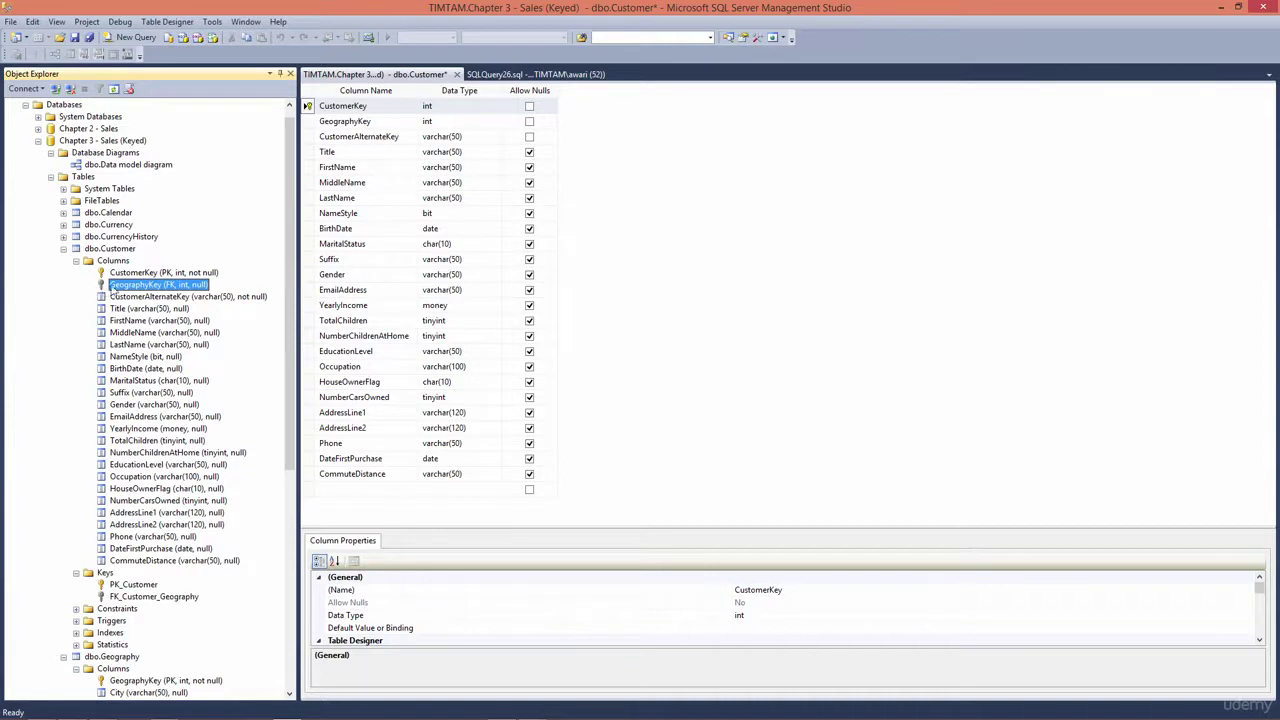
pyautogui.rightClick(192, 290)
pyautogui.click(597, 257)
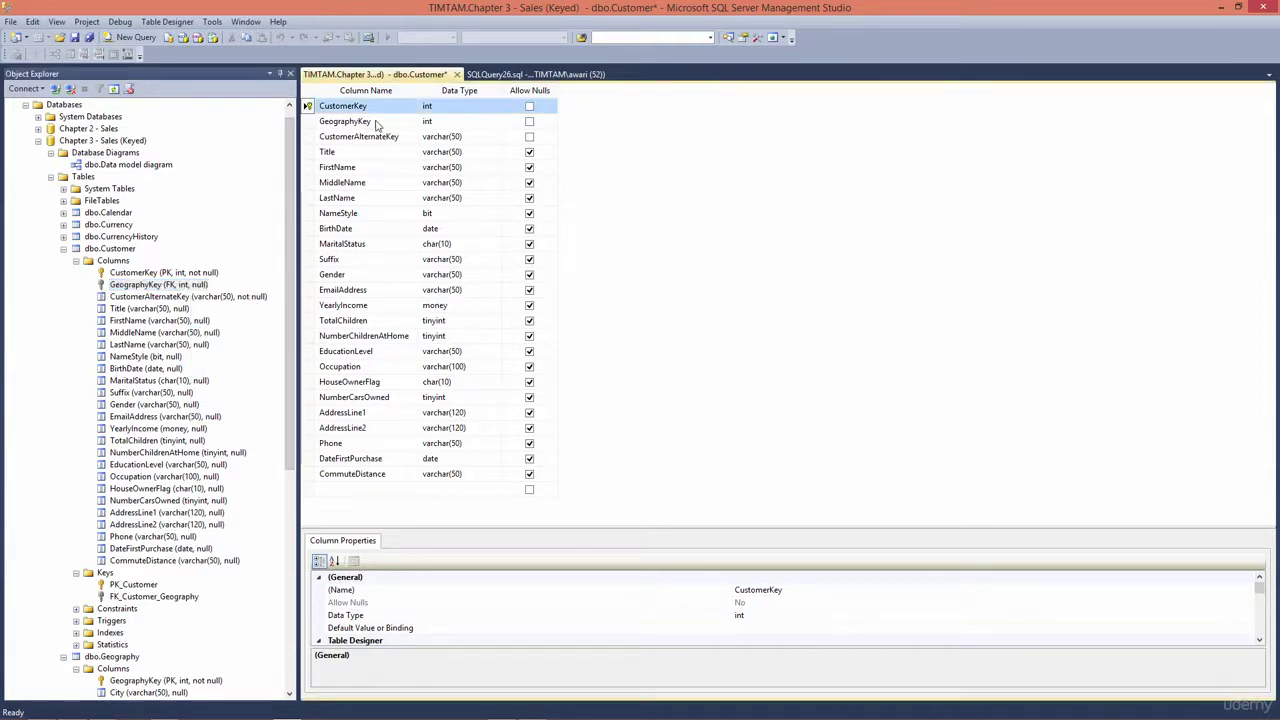
# Reopen the Customer table's relationships, review the tables and columns specification and remaining properties of FK_Customer_Geography, and close them unchanged.
pyautogui.rightClick(307, 106)
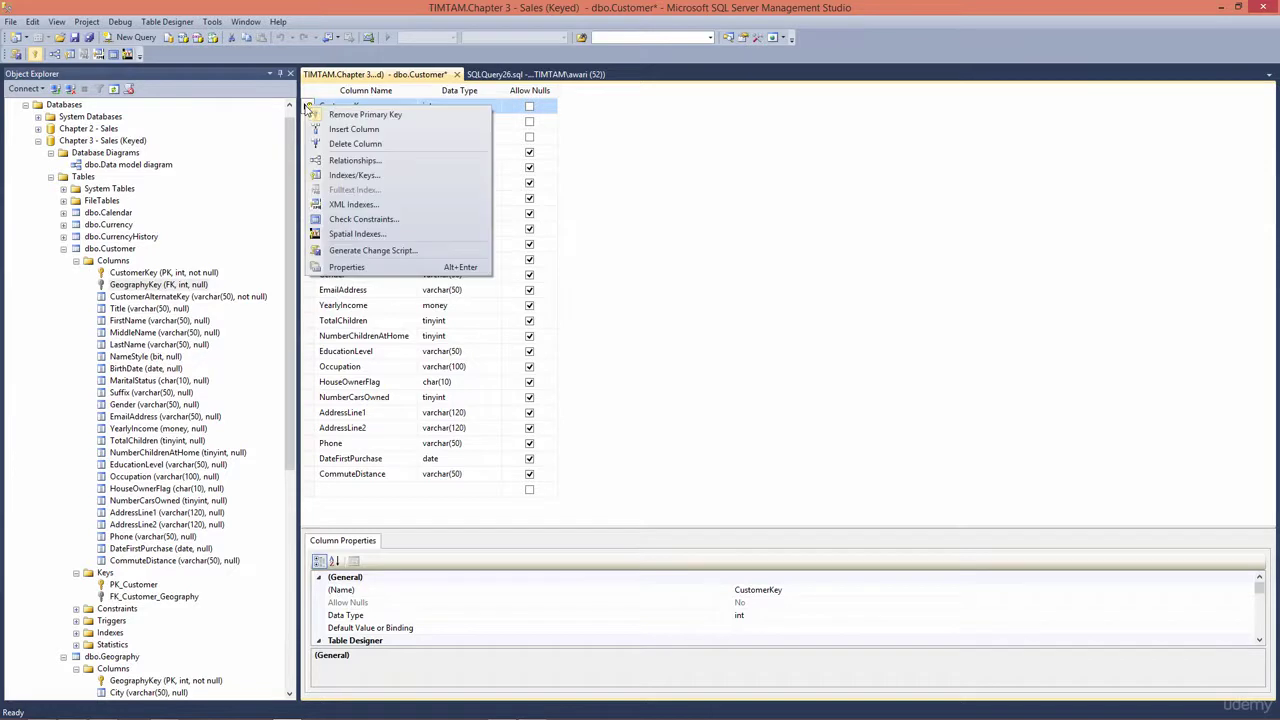
pyautogui.click(322, 163)
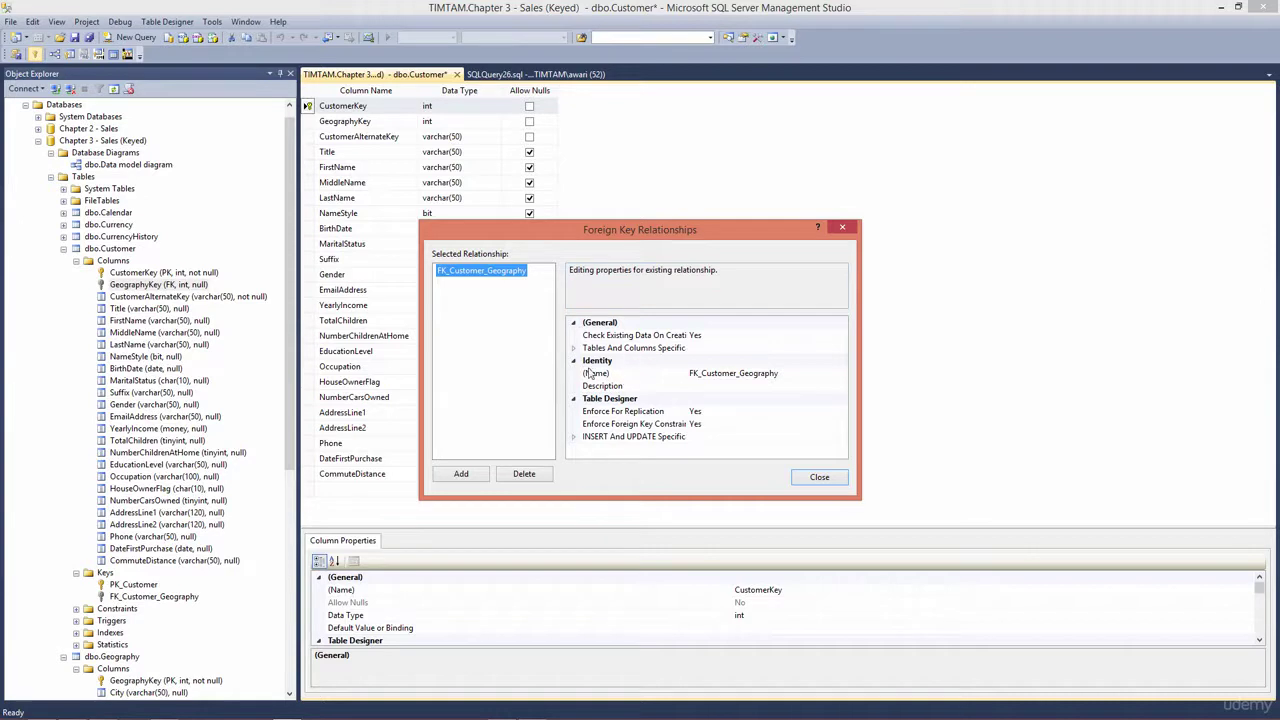
pyautogui.click(574, 349)
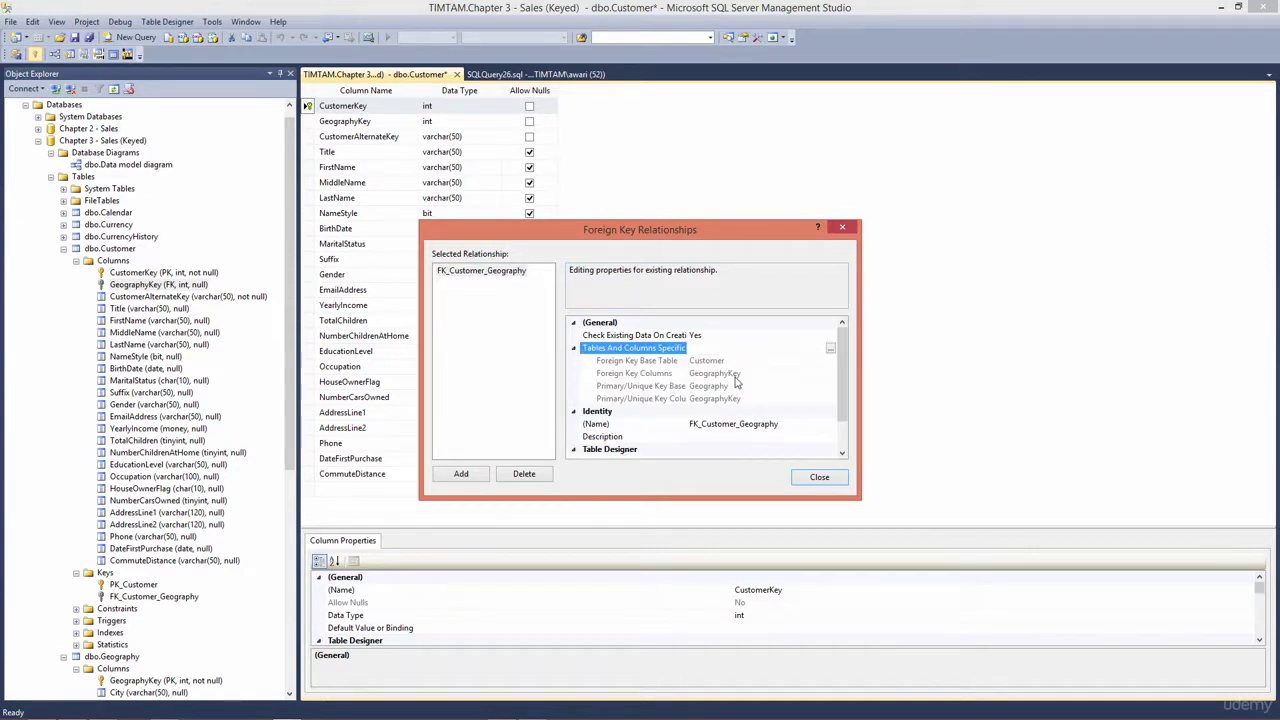
pyautogui.click(830, 348)
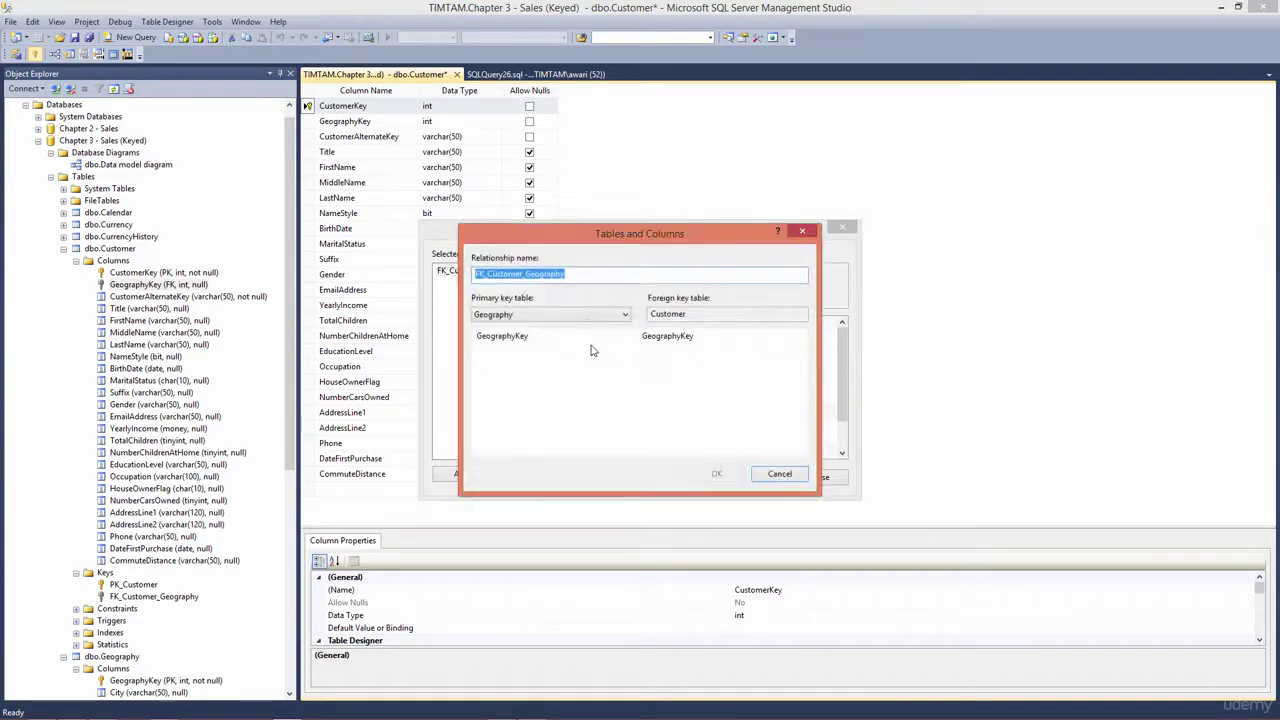
pyautogui.click(776, 473)
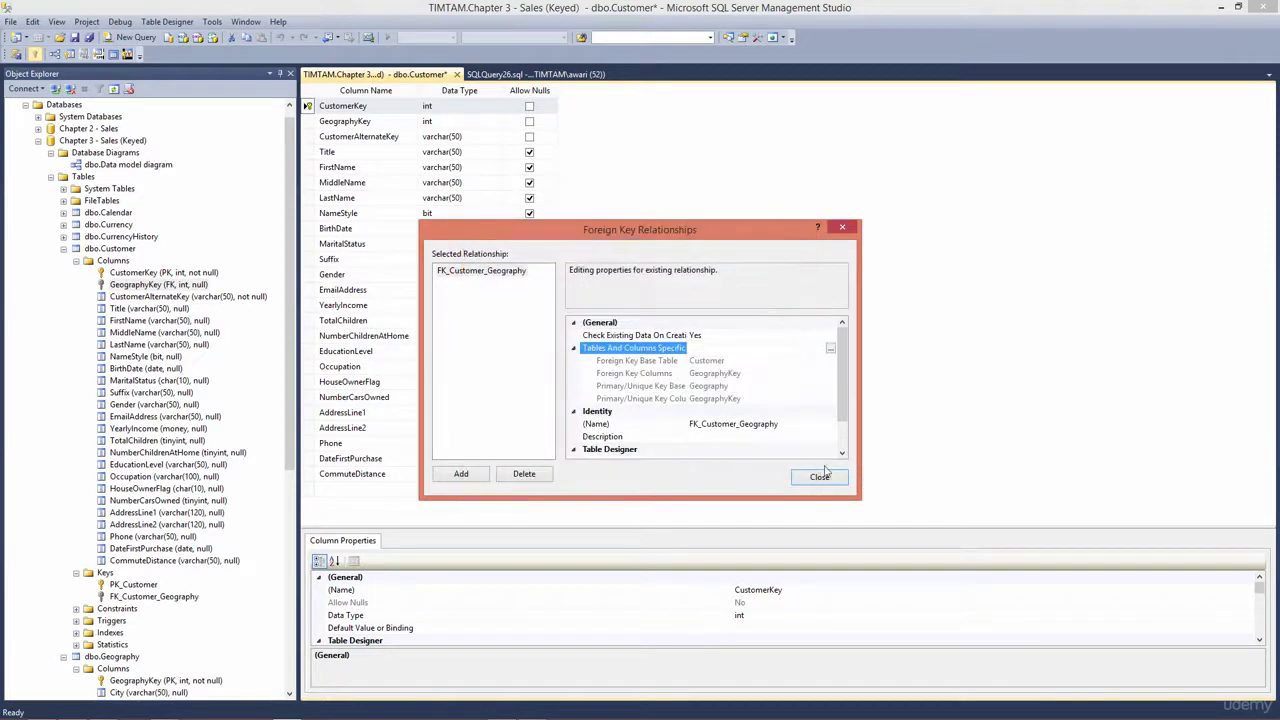
pyautogui.moveTo(845, 420); pyautogui.dragTo(845, 445)
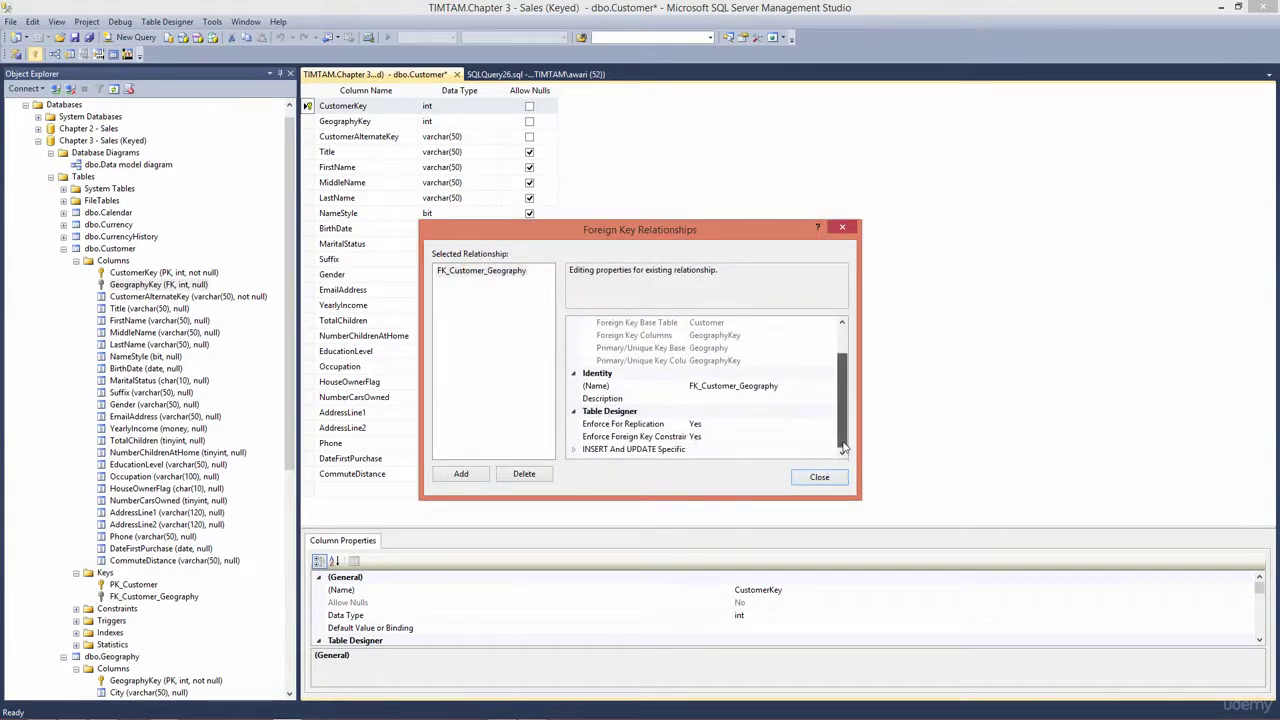
pyautogui.click(819, 477)
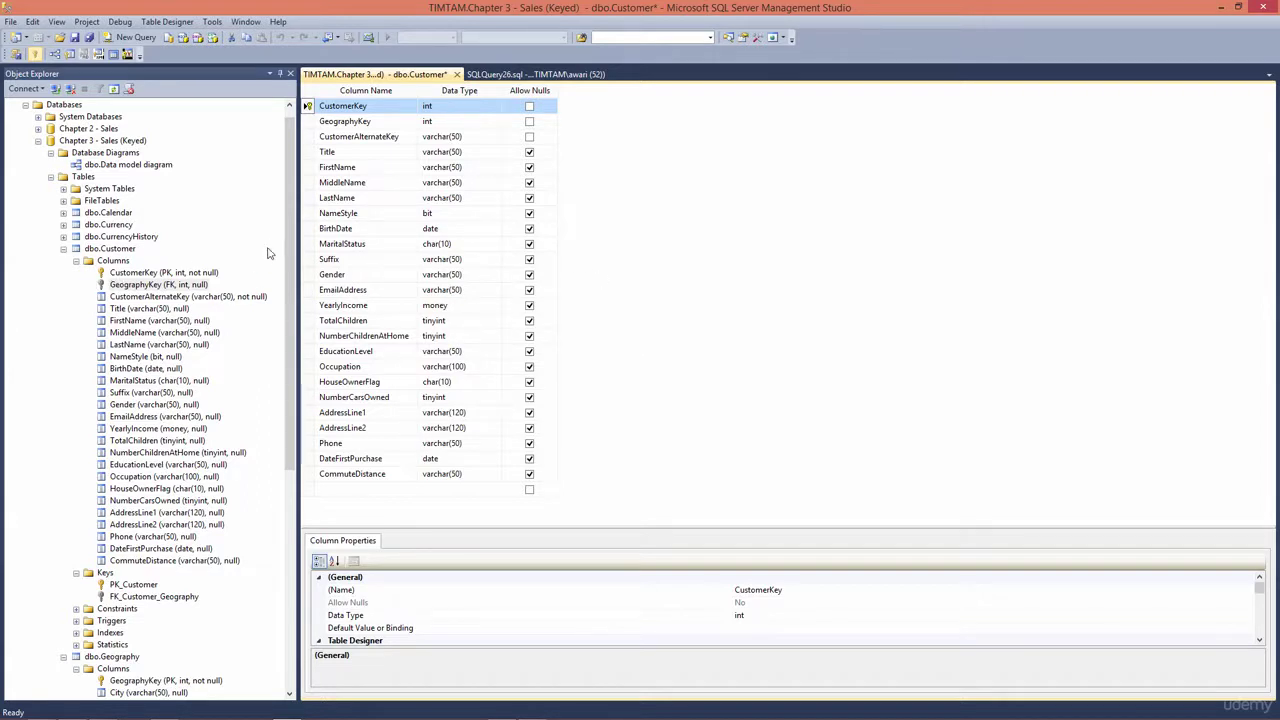
# Collapse the Customer and Geography tables in the object tree and list the Product table's columns.
pyautogui.moveTo(289, 230); pyautogui.dragTo(284, 246)
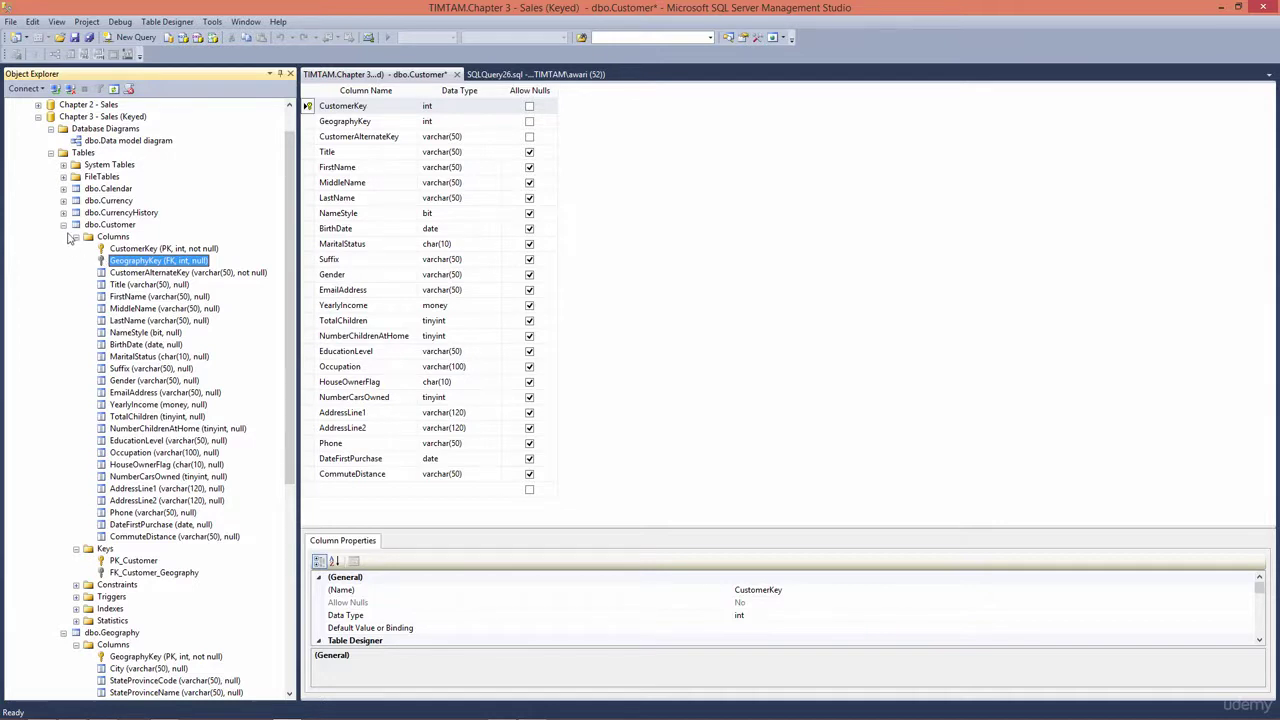
pyautogui.click(63, 226)
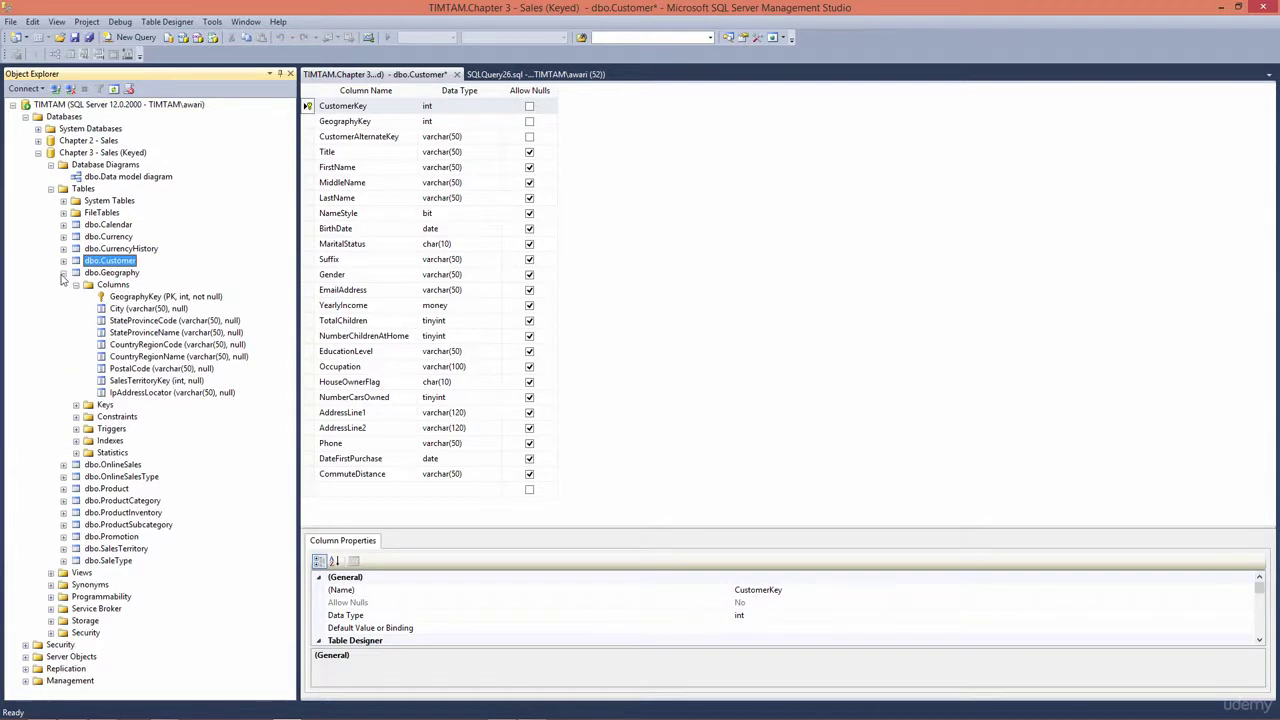
pyautogui.click(63, 273)
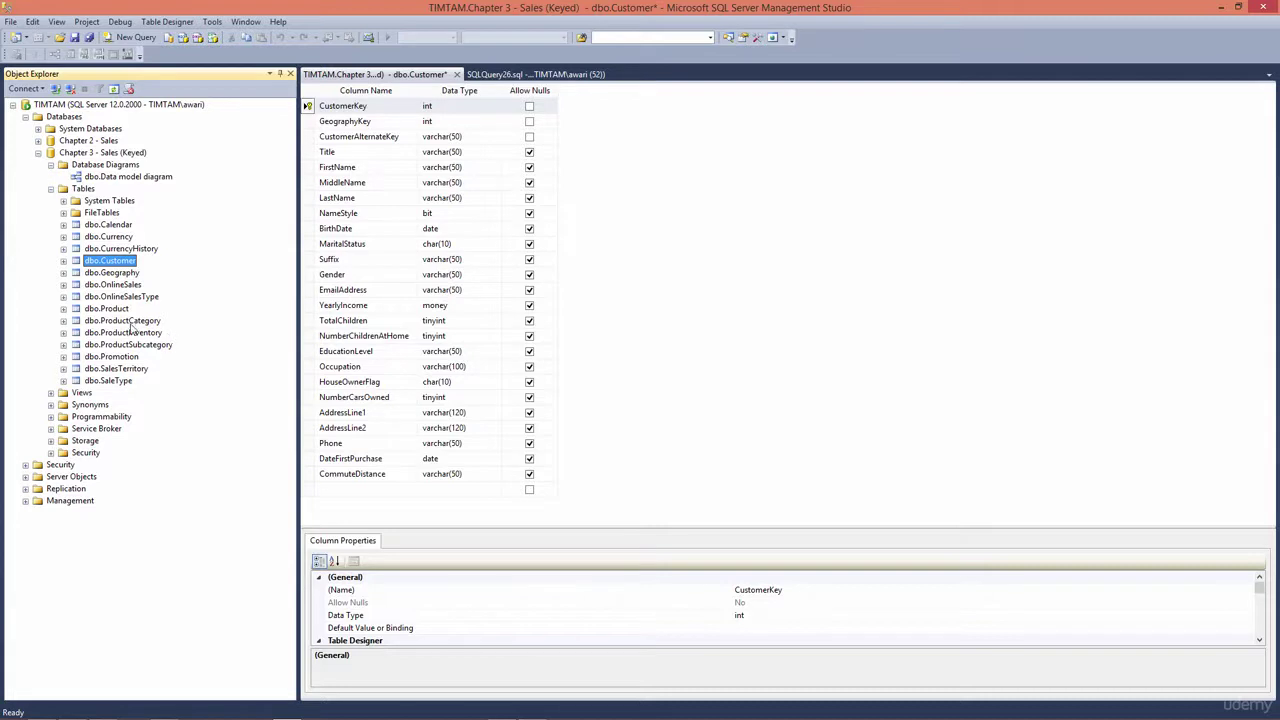
pyautogui.click(63, 309)
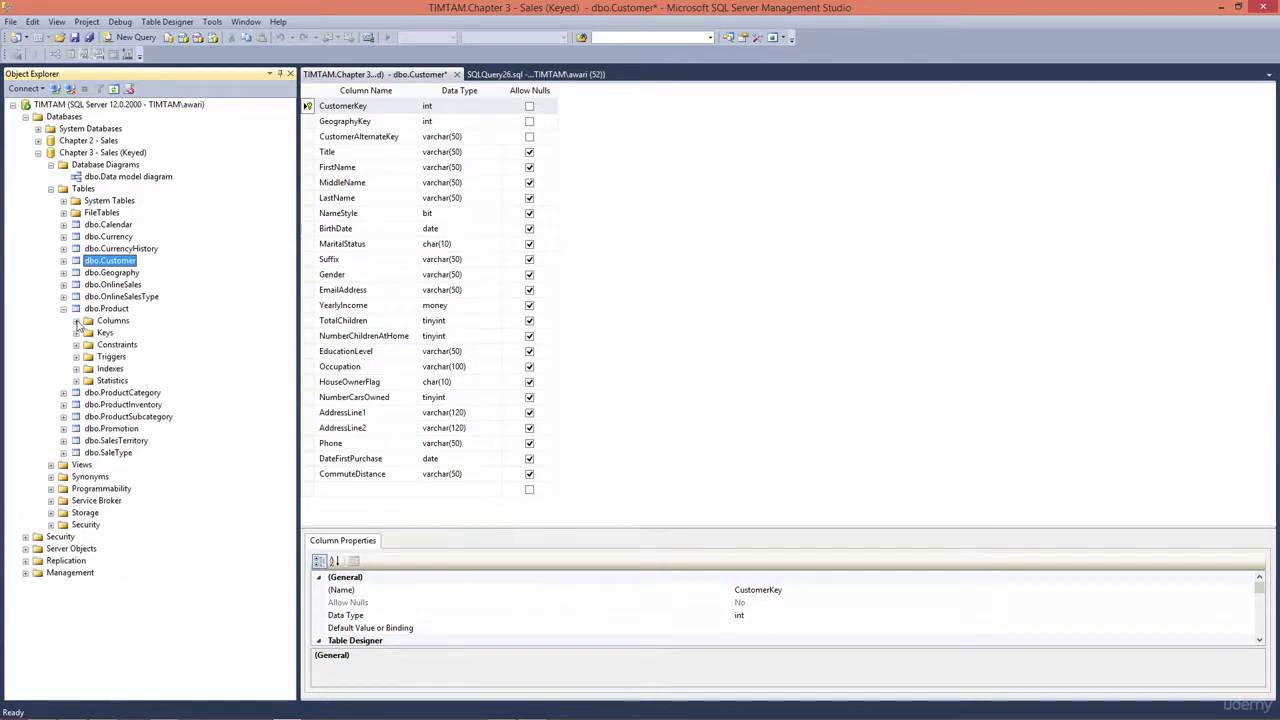
pyautogui.click(76, 321)
# Expand the Geography table again and select the ProductSubcategoryKey foreign key column of the Product table.
pyautogui.click(112, 274)
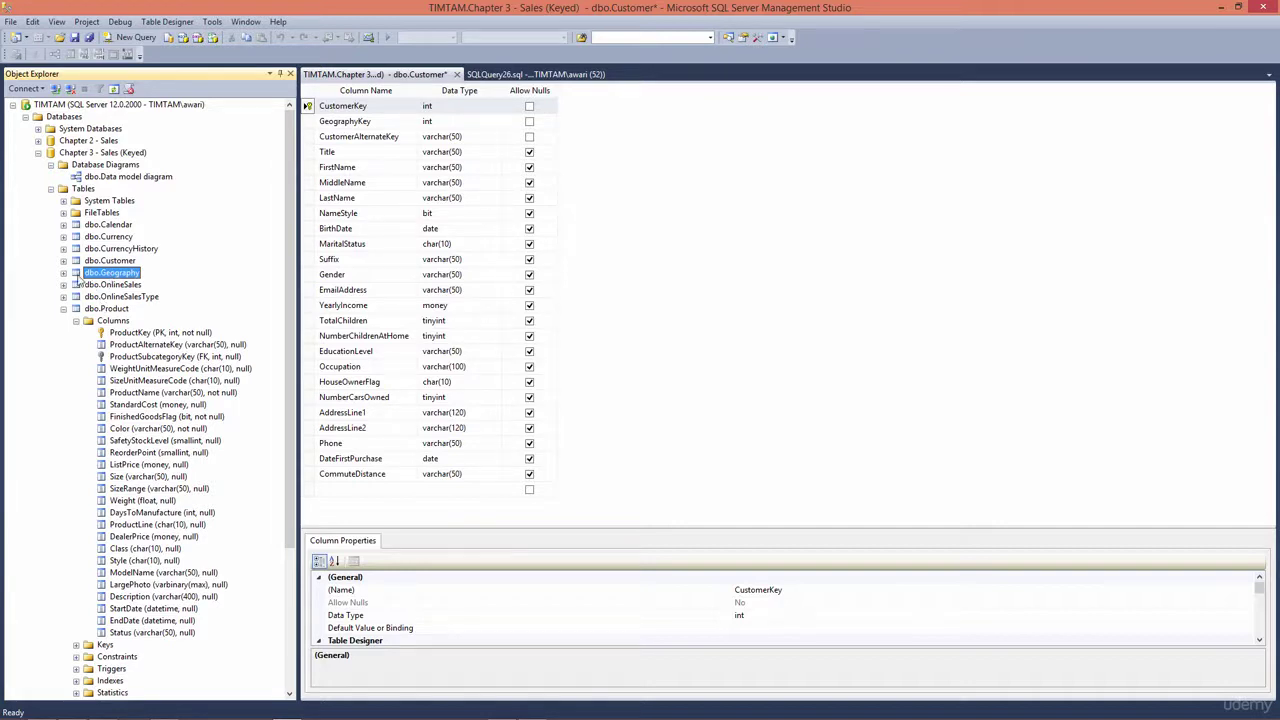
pyautogui.click(63, 273)
pyautogui.scroll(-5, 120, 400)
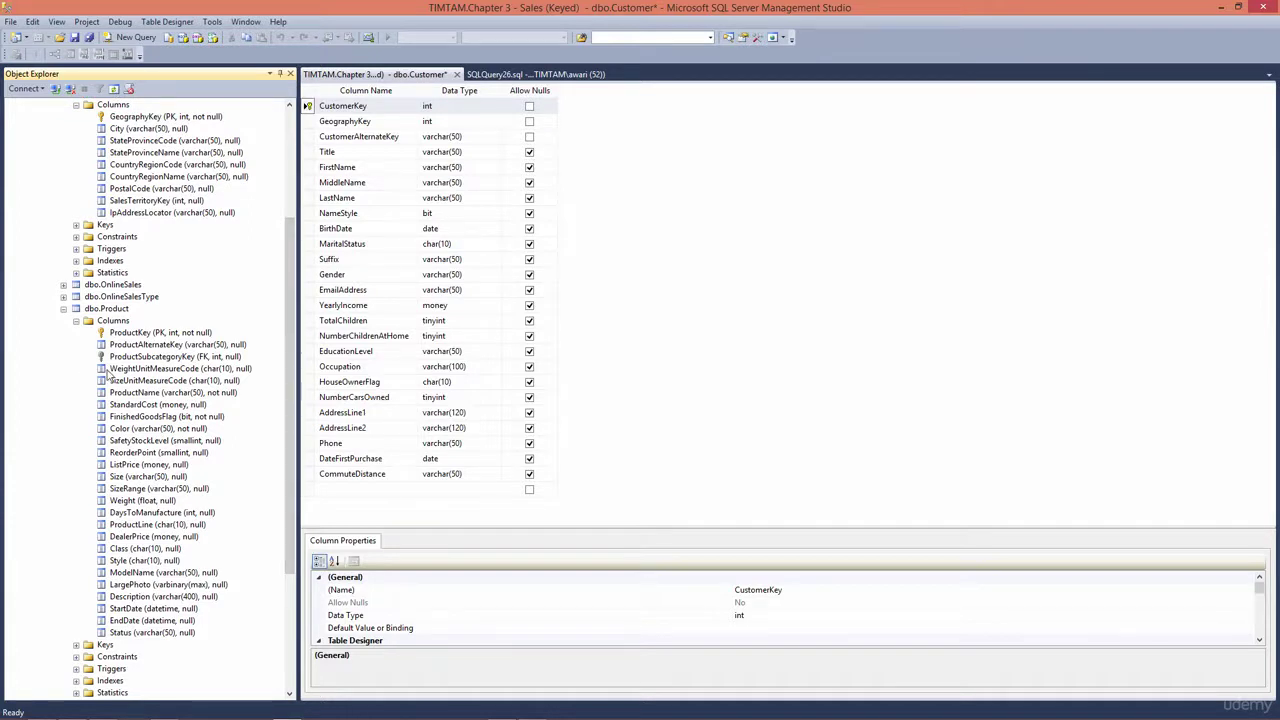
pyautogui.click(118, 311)
pyautogui.click(143, 357)
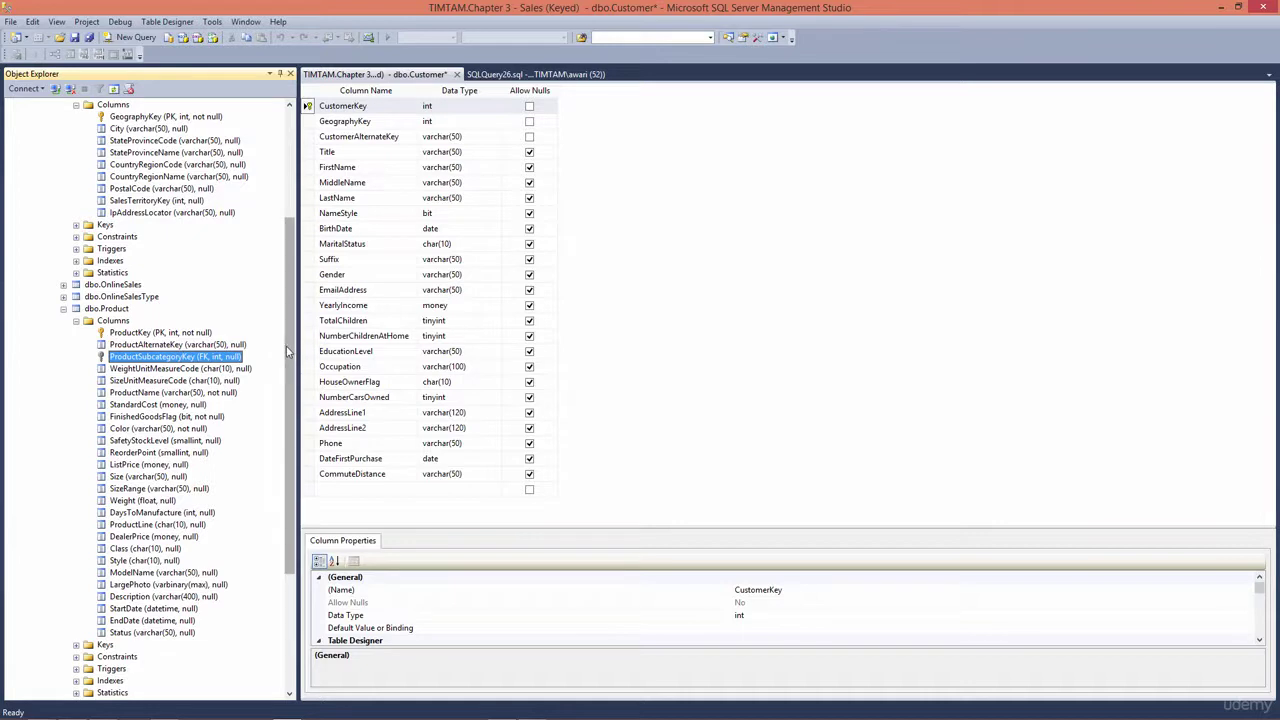
# Look over the Product and Geography columns and collapse both tables in the object tree.
pyautogui.moveTo(293, 355); pyautogui.dragTo(295, 415)
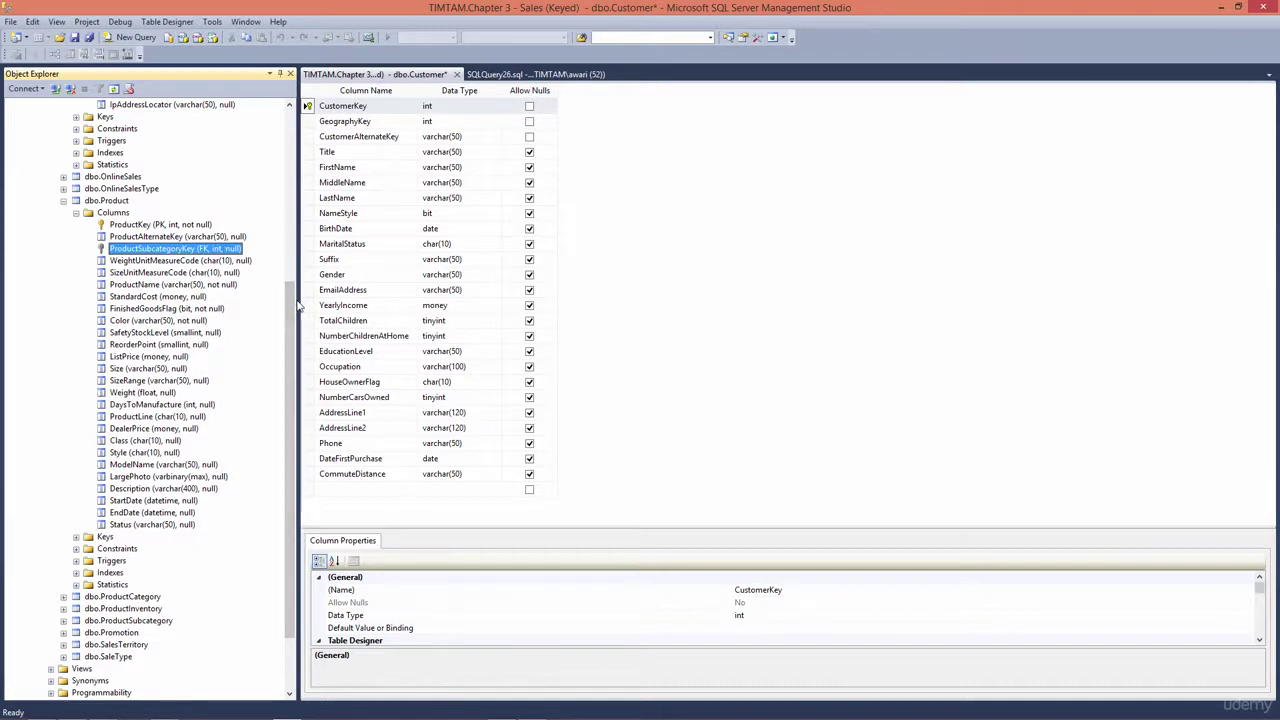
pyautogui.moveTo(298, 303); pyautogui.dragTo(292, 303)
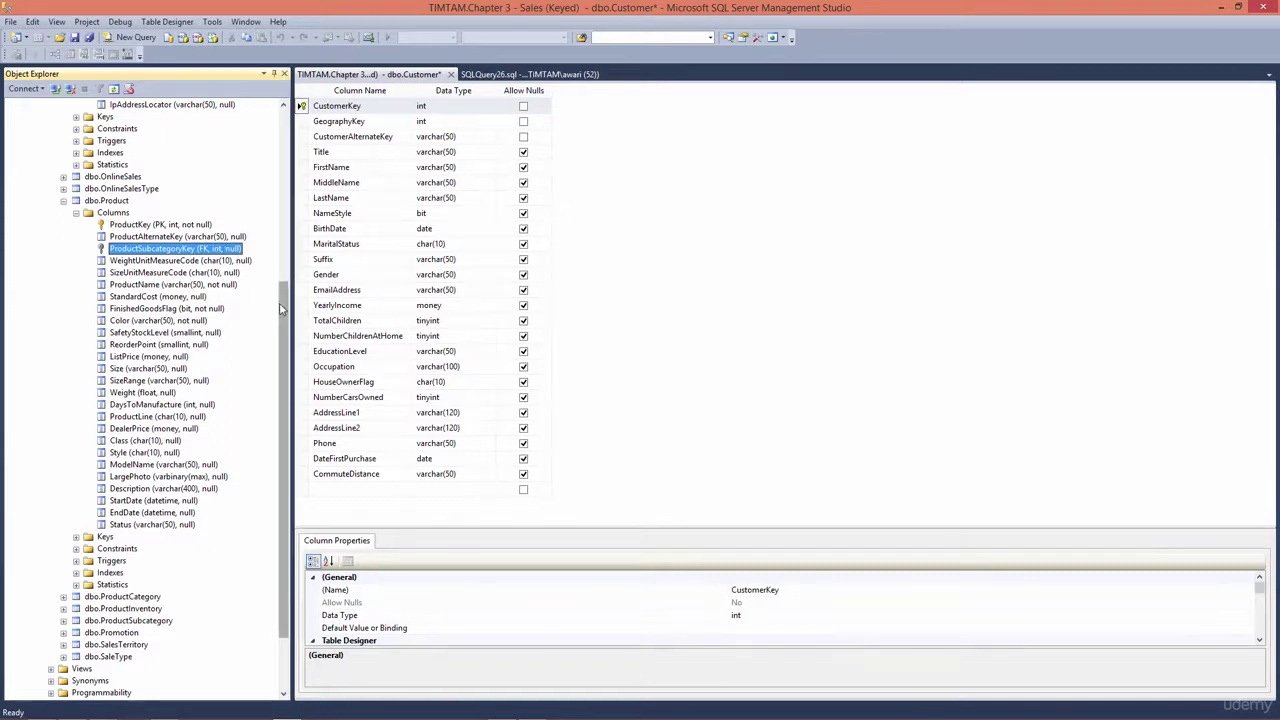
pyautogui.scroll(1, 282, 275)
pyautogui.scroll(1, 282, 275)
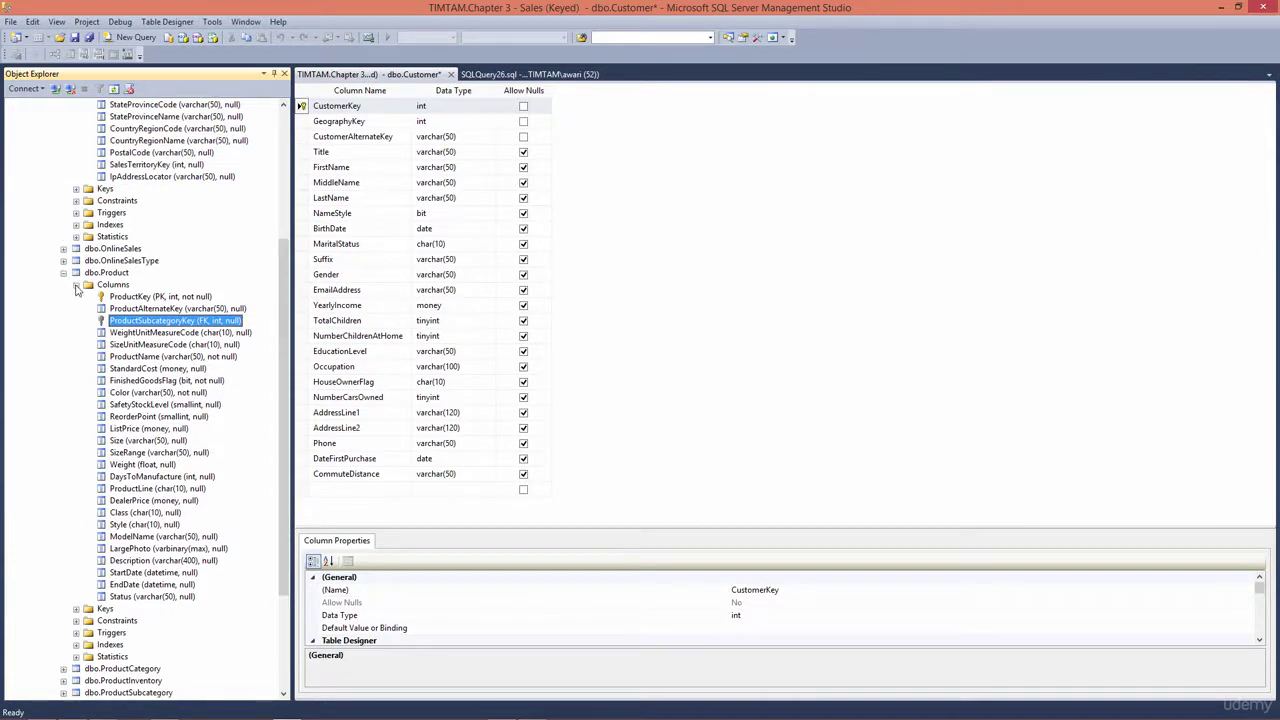
pyautogui.click(76, 285)
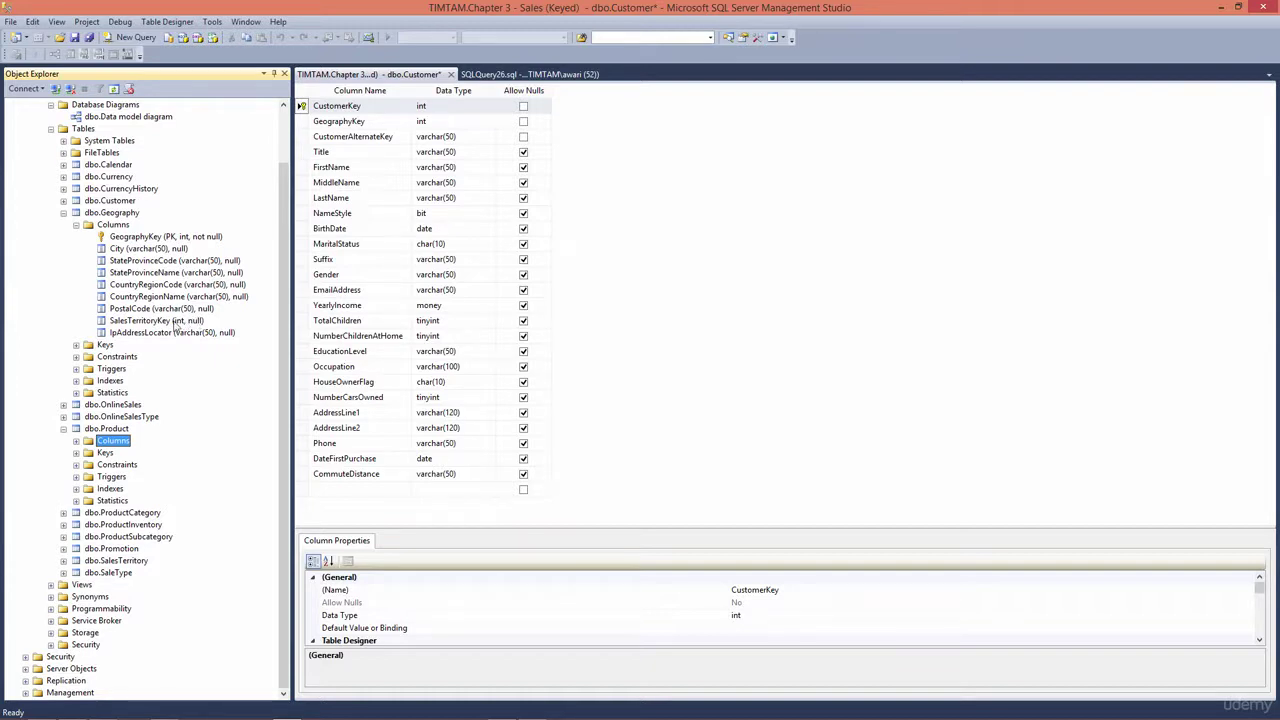
pyautogui.click(63, 429)
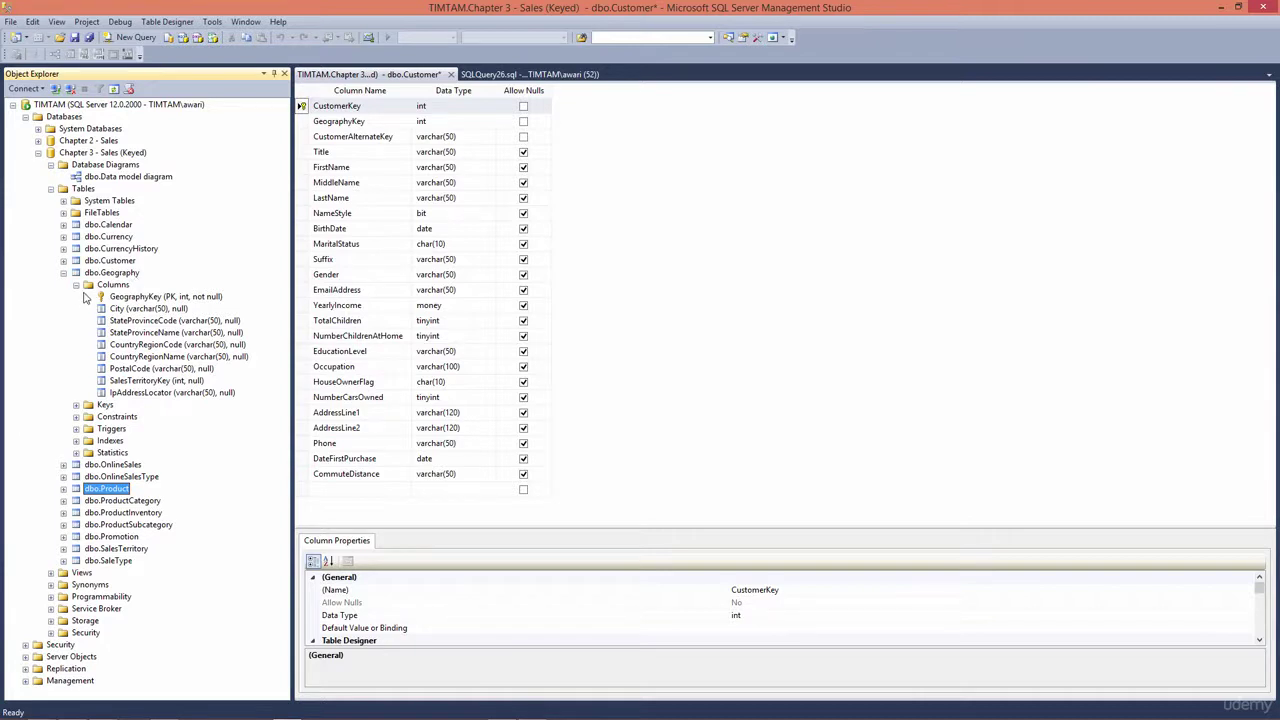
pyautogui.click(76, 285)
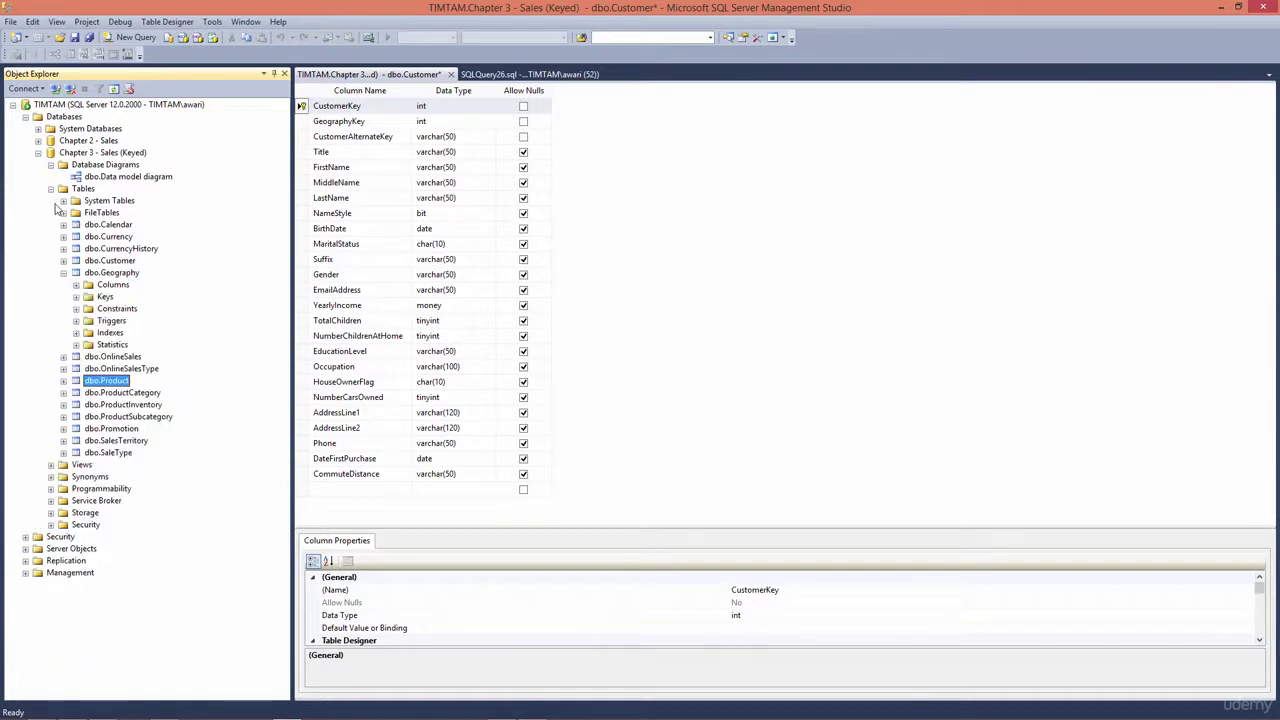
pyautogui.click(63, 272)
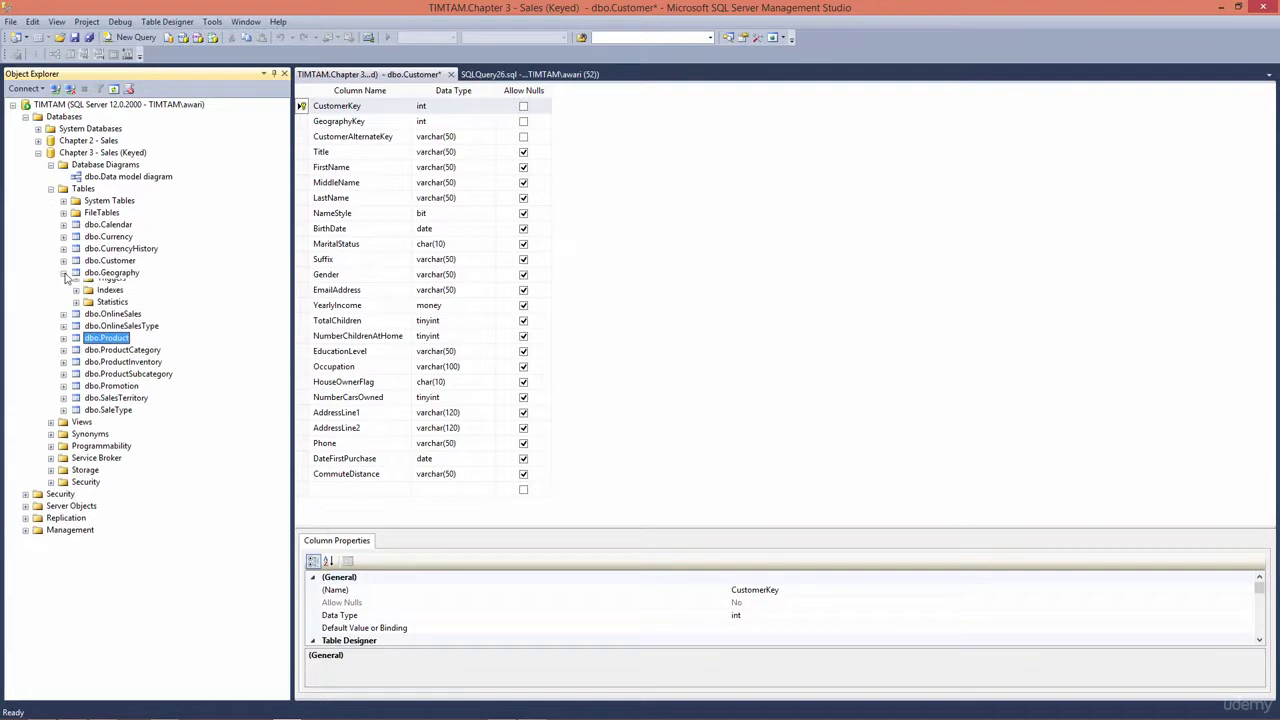
# Open the Data model diagram and examine how the tables are related, down to Calendar, Customer and Geography.
pyautogui.doubleClick(158, 178)
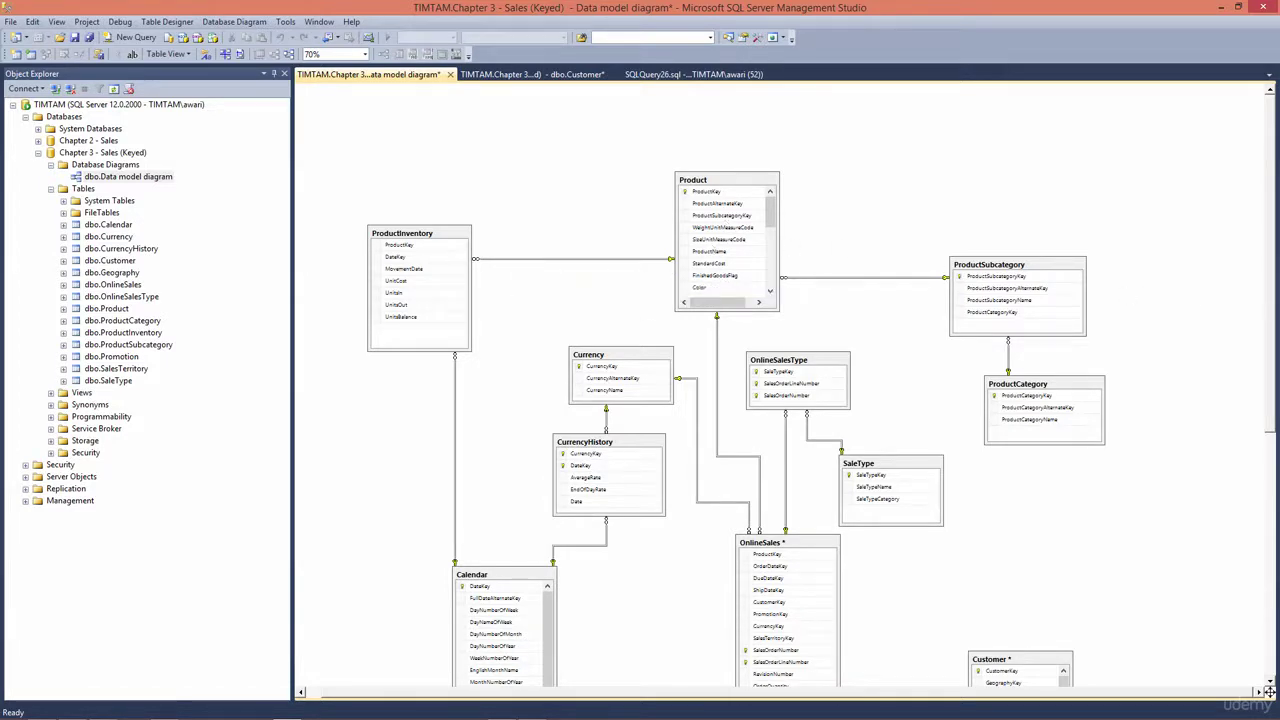
pyautogui.scroll(-3, 1265, 345)
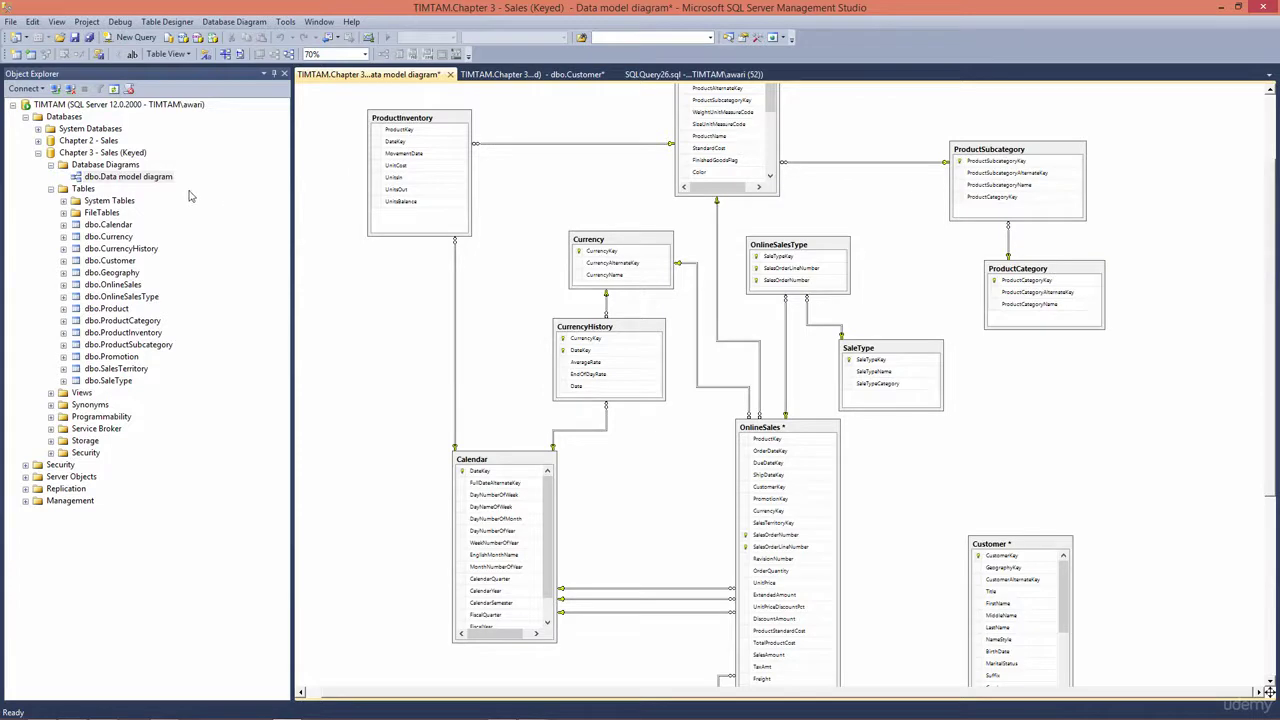
pyautogui.click(64, 237)
pyautogui.click(64, 237)
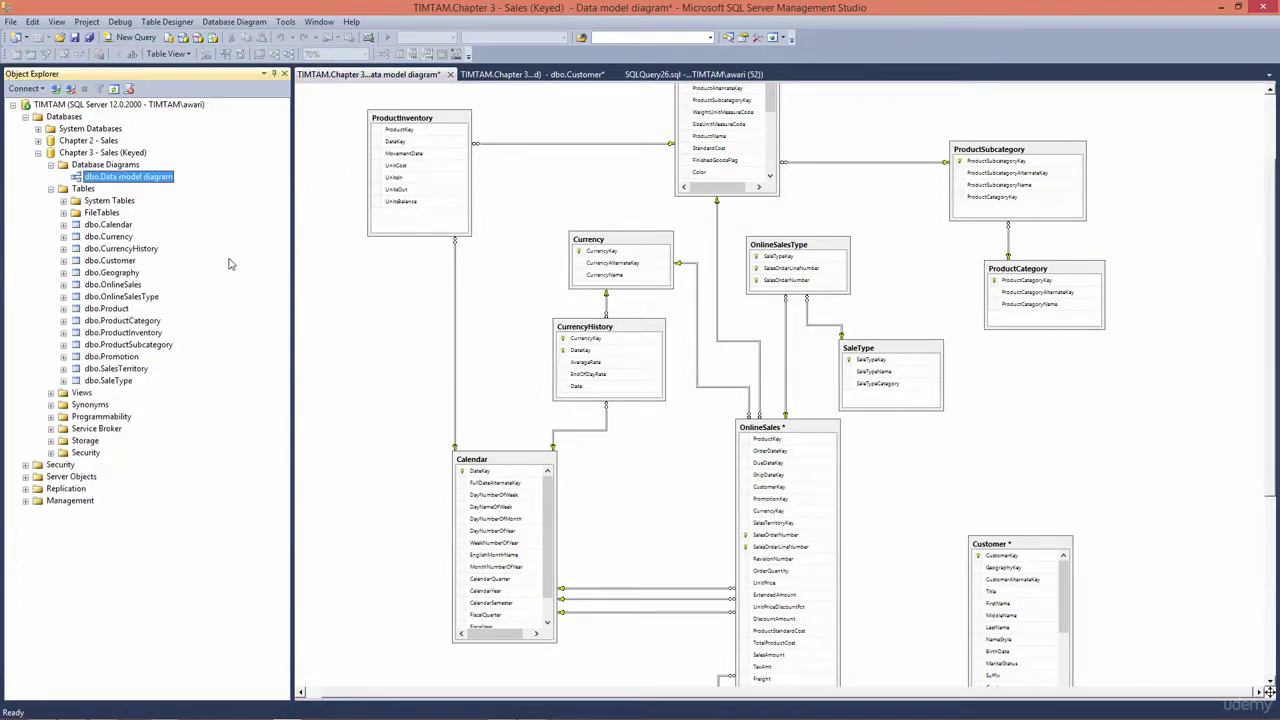
pyautogui.click(1063, 406)
pyautogui.scroll(-3, 1085, 393)
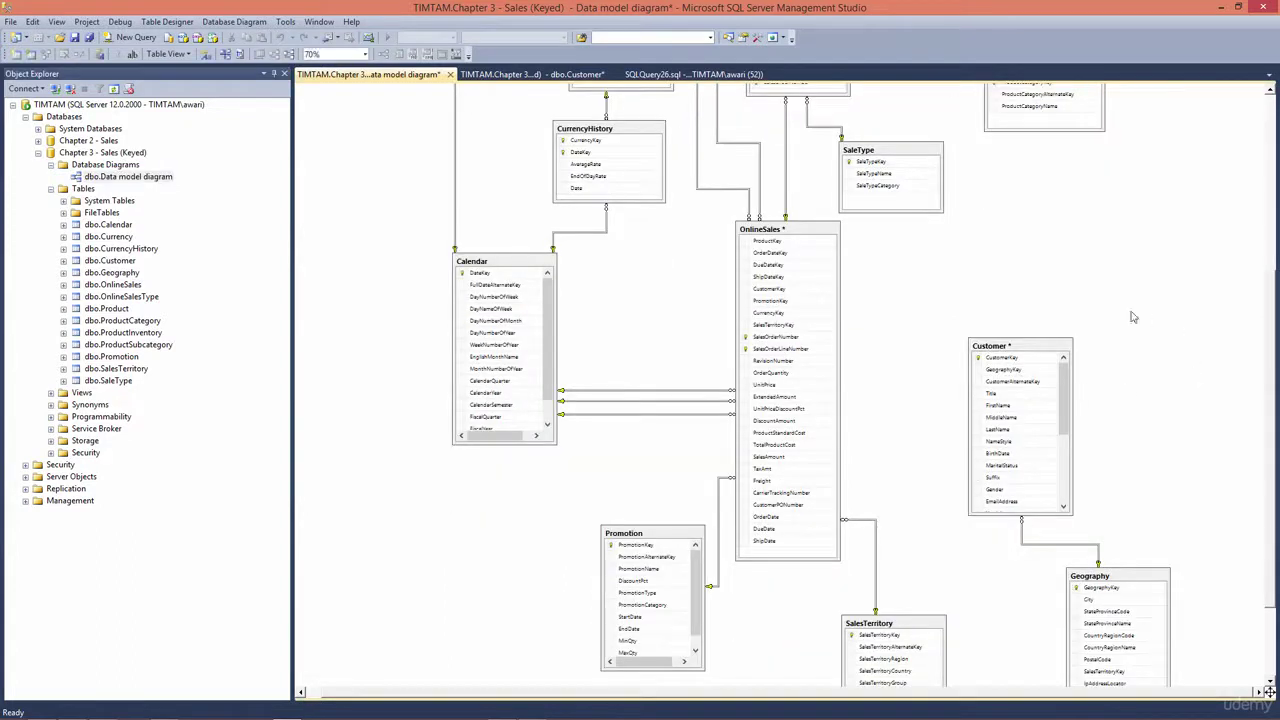
# Open the Calendar table's foreign key relationships from the diagram and move the dialog clear of the Calendar table.
pyautogui.rightClick(490, 265)
pyautogui.moveTo(545, 274)
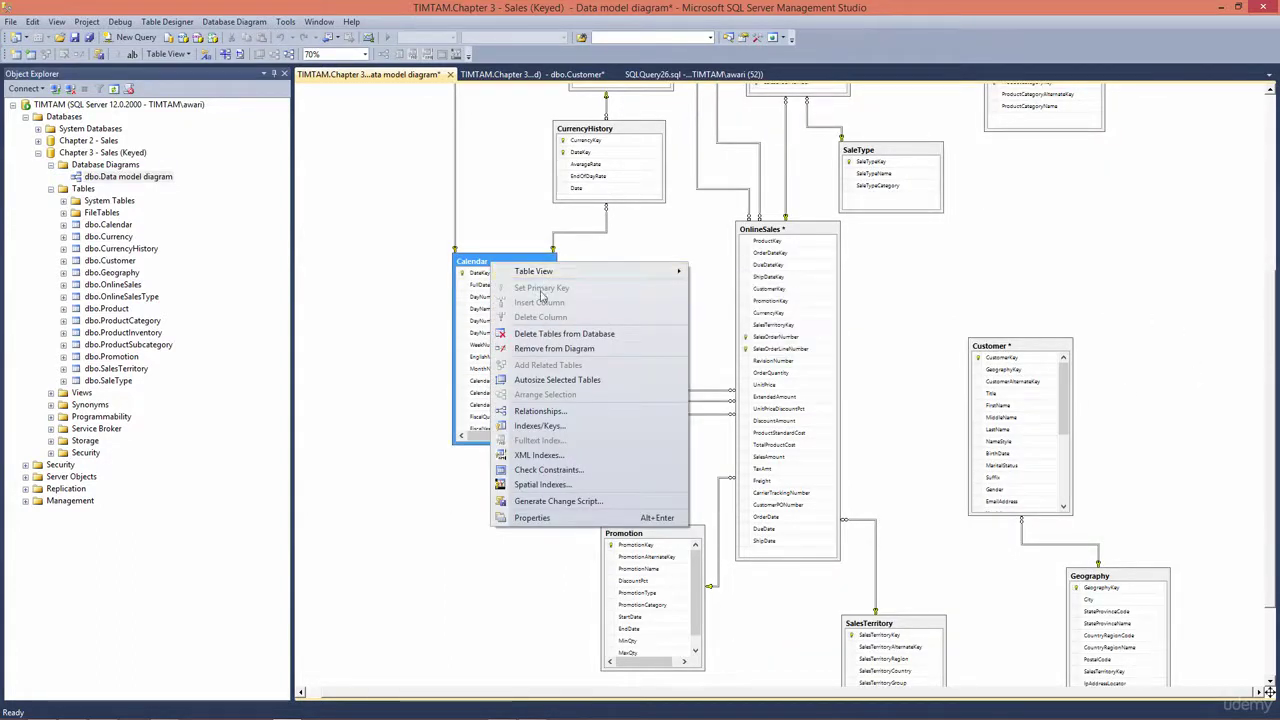
pyautogui.click(529, 412)
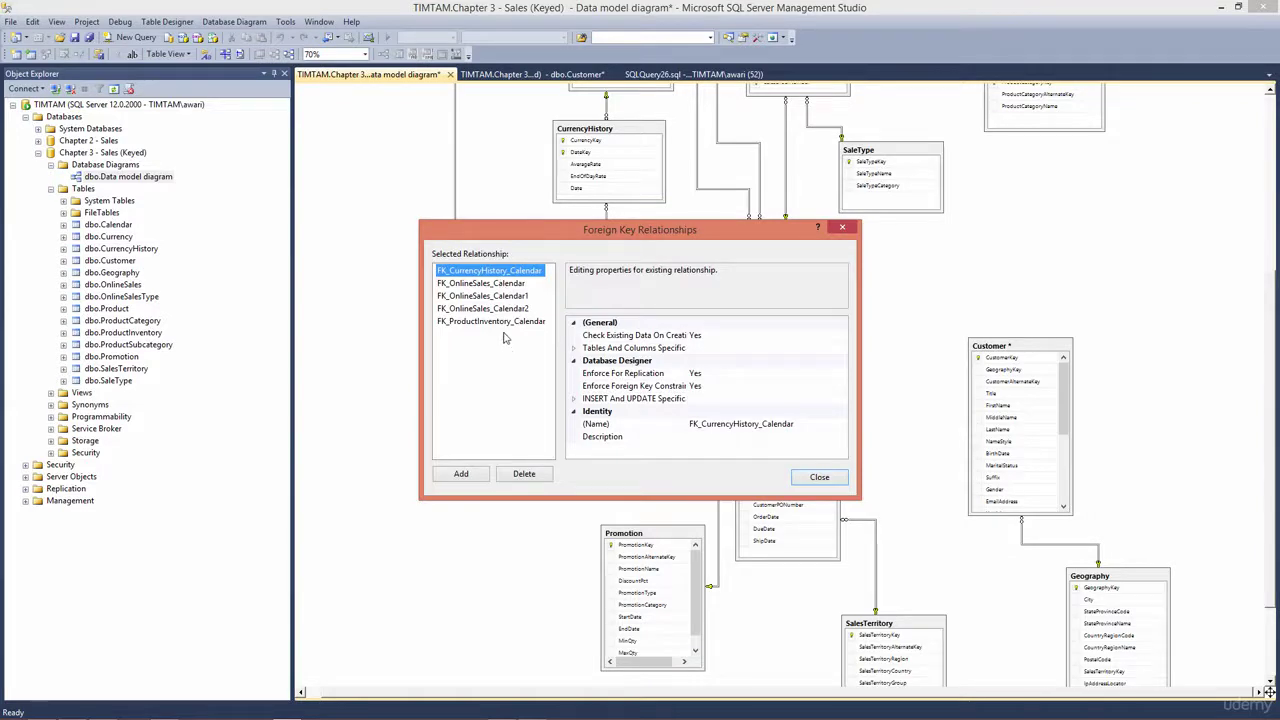
pyautogui.moveTo(580, 236); pyautogui.dragTo(779, 245)
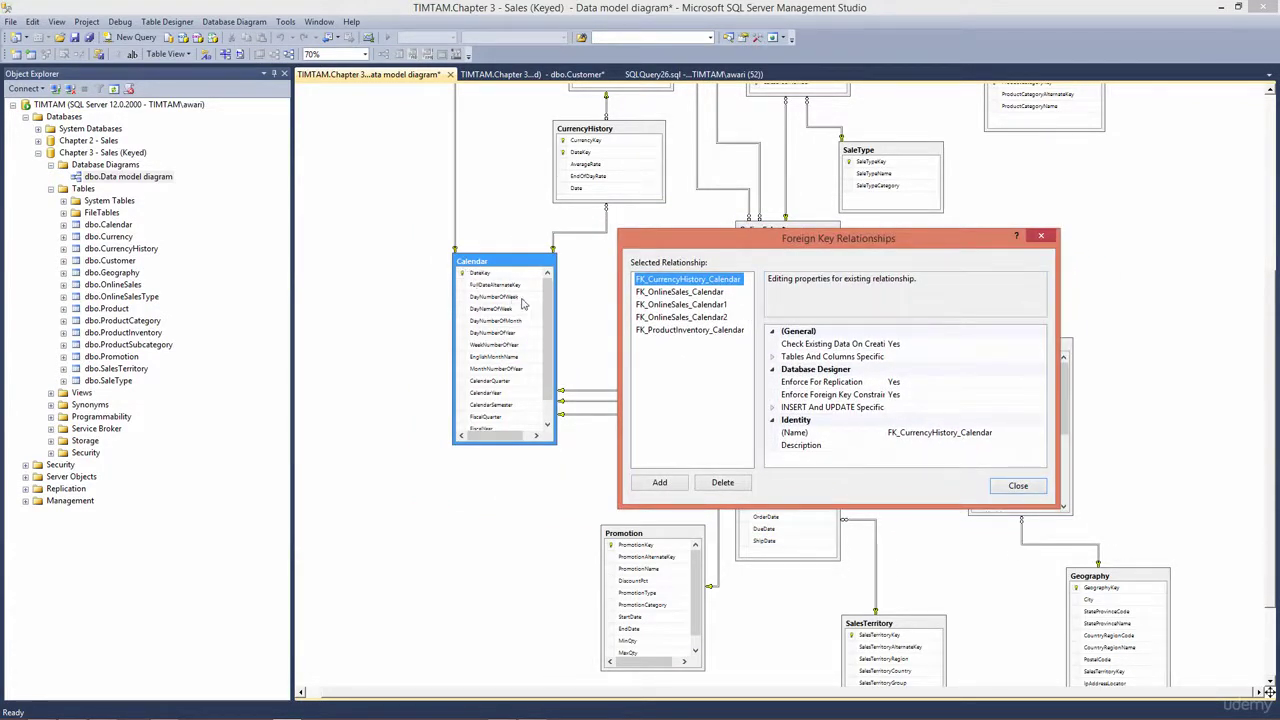
# Review the FK_OnlineSales_Calendar, FK_OnlineSales_Calendar1 and FK_OnlineSales_Calendar2 relationships.
pyautogui.click(703, 296)
pyautogui.click(704, 318)
pyautogui.click(700, 292)
pyautogui.click(700, 304)
pyautogui.click(701, 317)
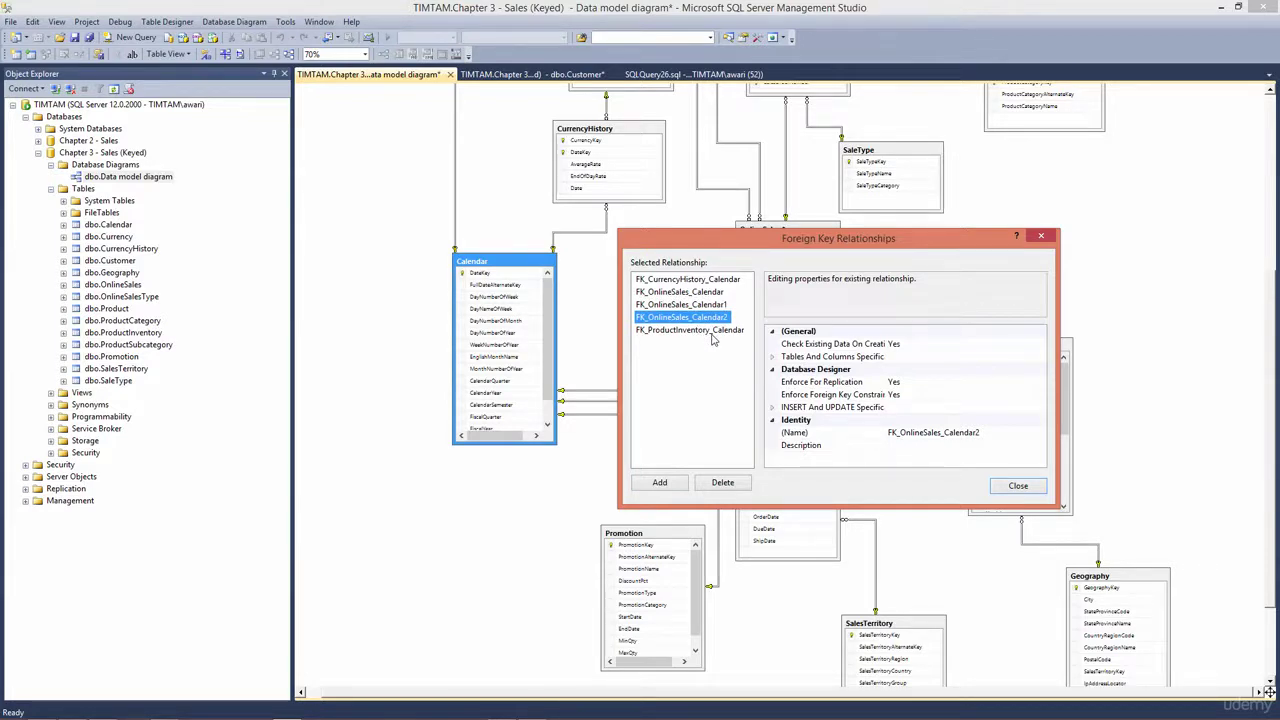
# Inspect the tables and columns linked by the FK_ProductInventory_Calendar relationship, then close the relationship dialogs without changes.
pyautogui.click(715, 333)
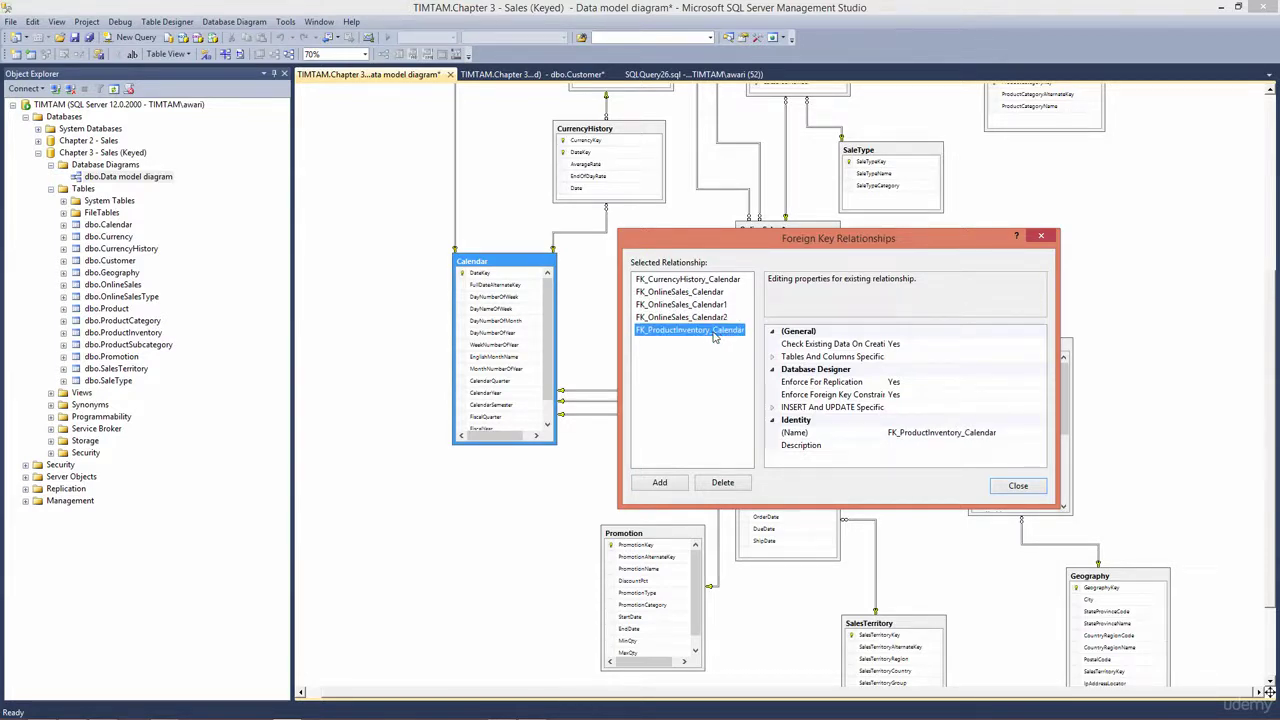
pyautogui.click(776, 357)
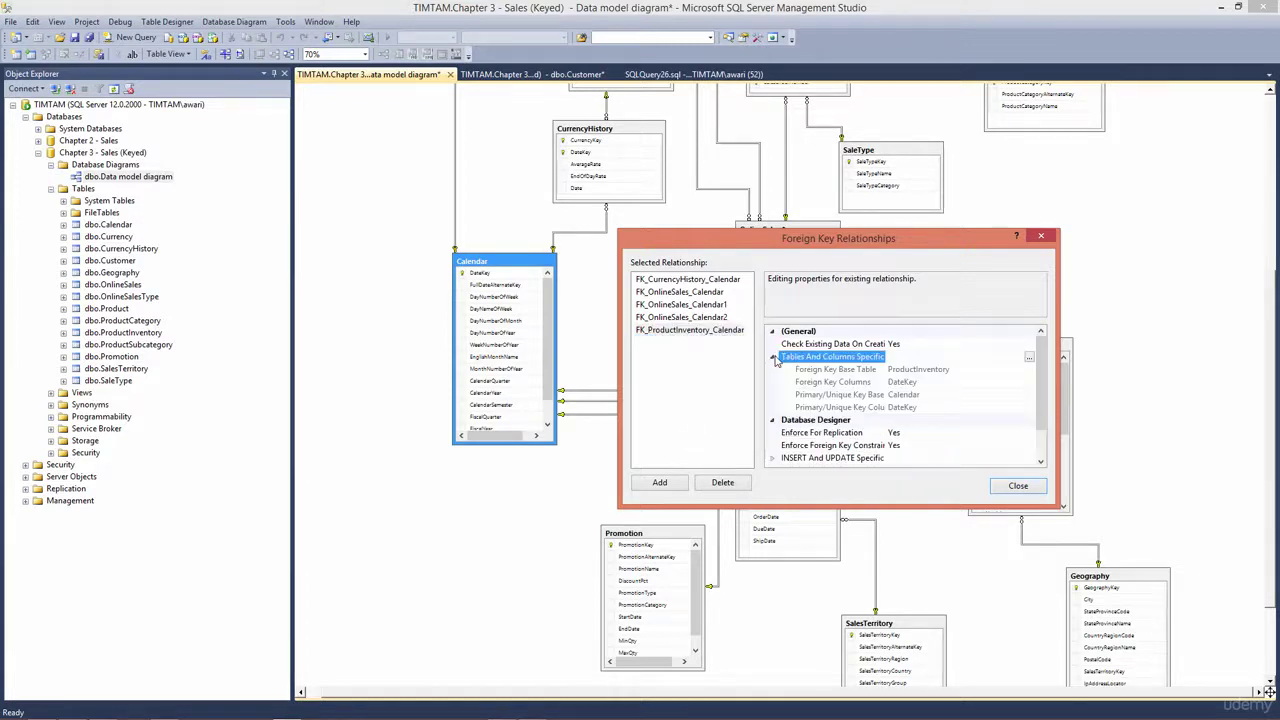
pyautogui.click(1030, 357)
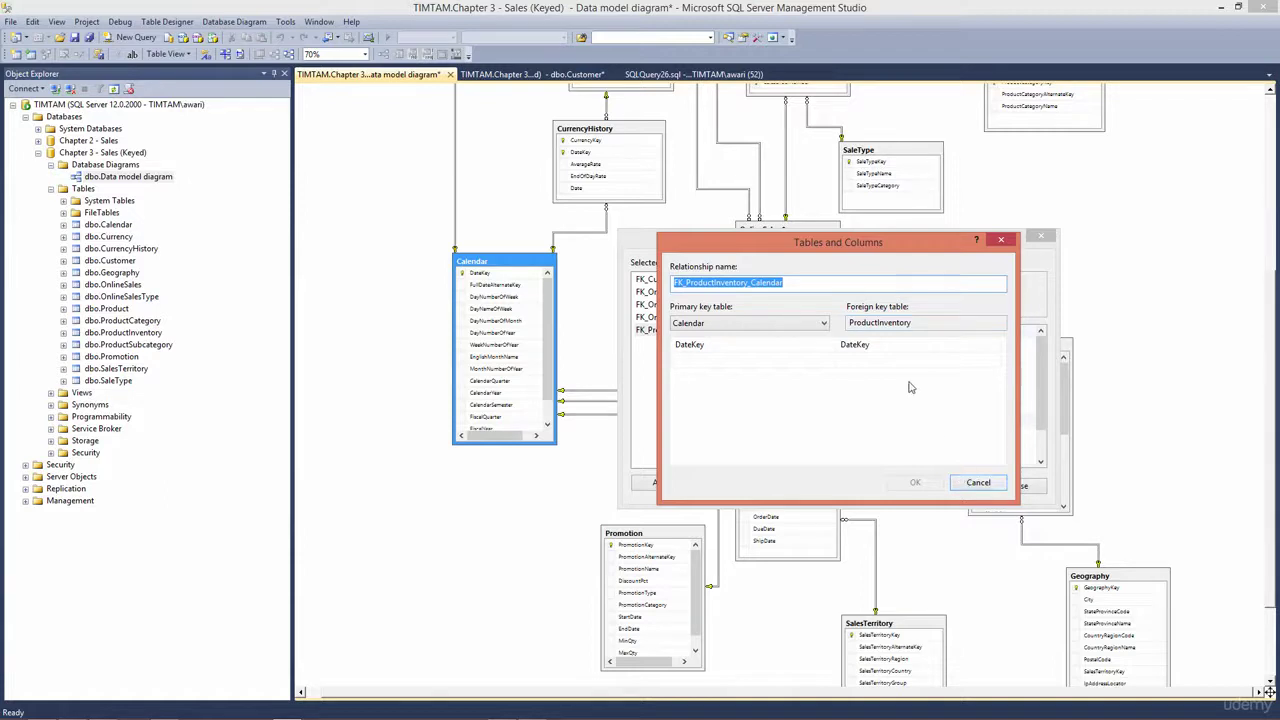
pyautogui.click(979, 483)
pyautogui.click(1041, 236)
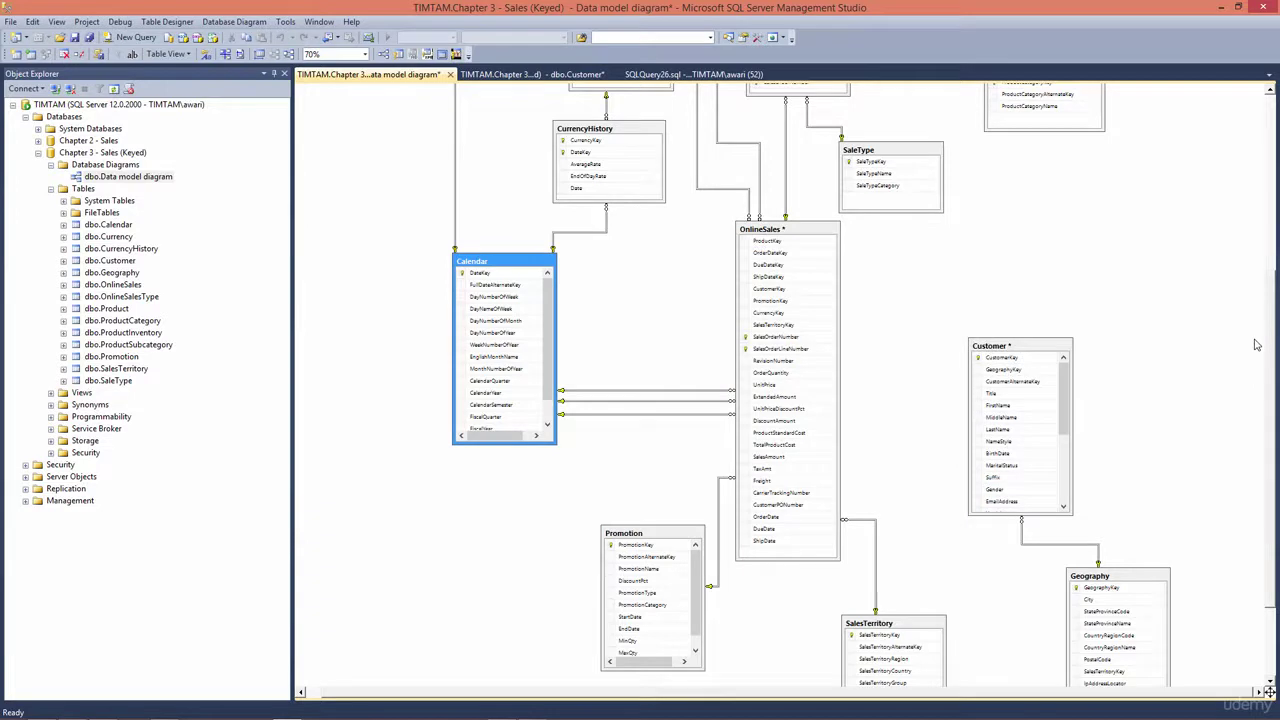
# Check the Chapter 2 - Sales database for database diagrams and decline creating the diagramming support objects.
pyautogui.scroll(-2, 1270, 342)
pyautogui.scroll(3, 1237, 320)
pyautogui.scroll(4, 1097, 250)
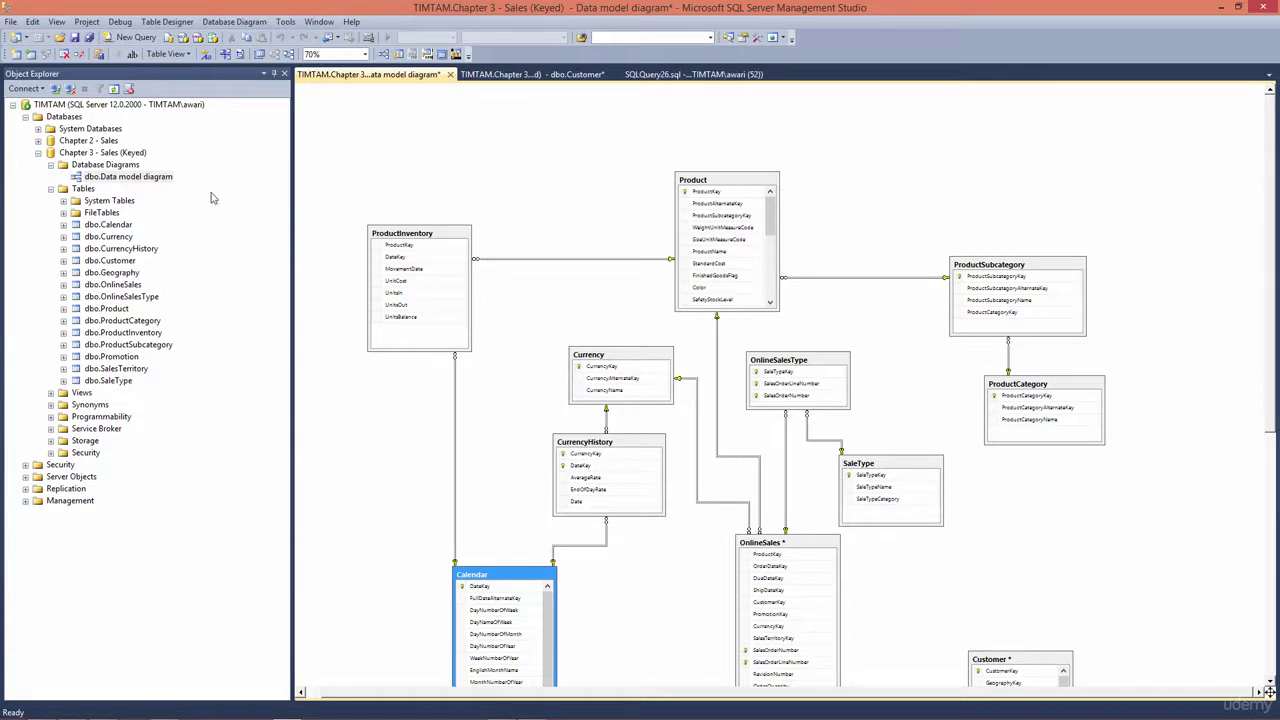
pyautogui.click(38, 140)
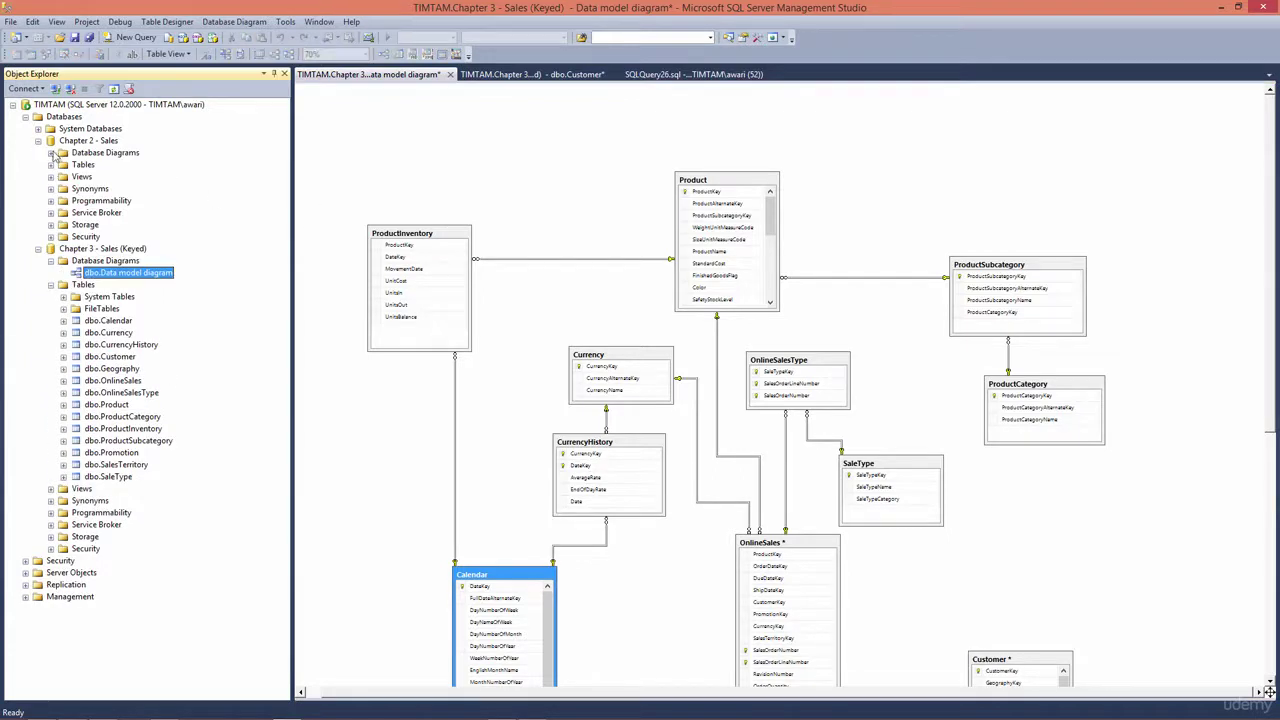
pyautogui.click(51, 152)
pyautogui.click(800, 387)
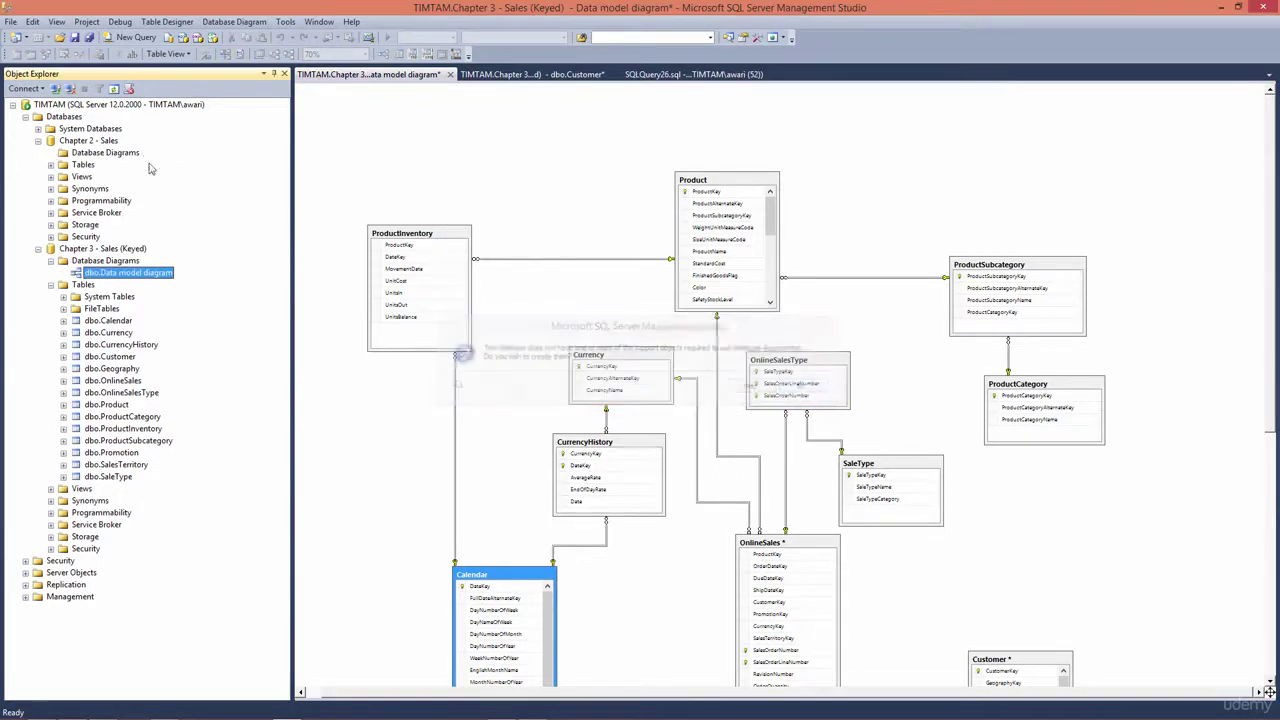
# Expand the Chapter 2 - Sales tables and examine the Customer table's columns, starting with CustomerKey.
pyautogui.click(51, 165)
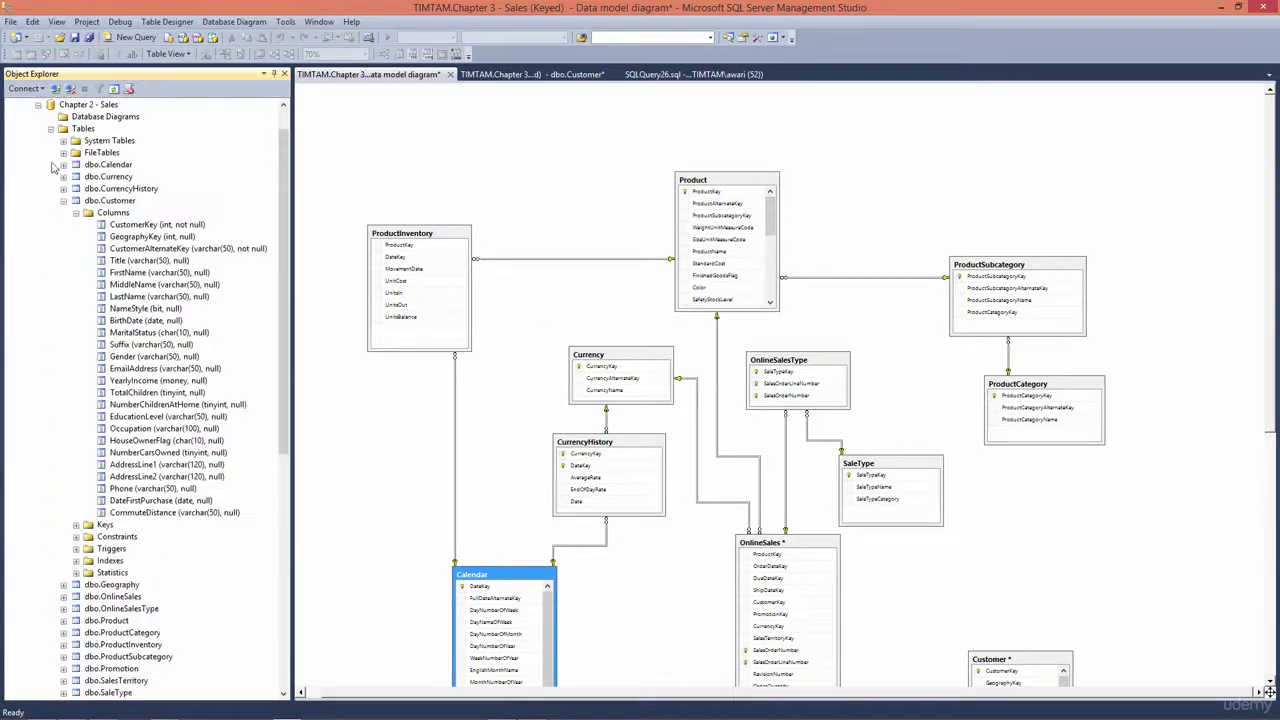
pyautogui.click(143, 228)
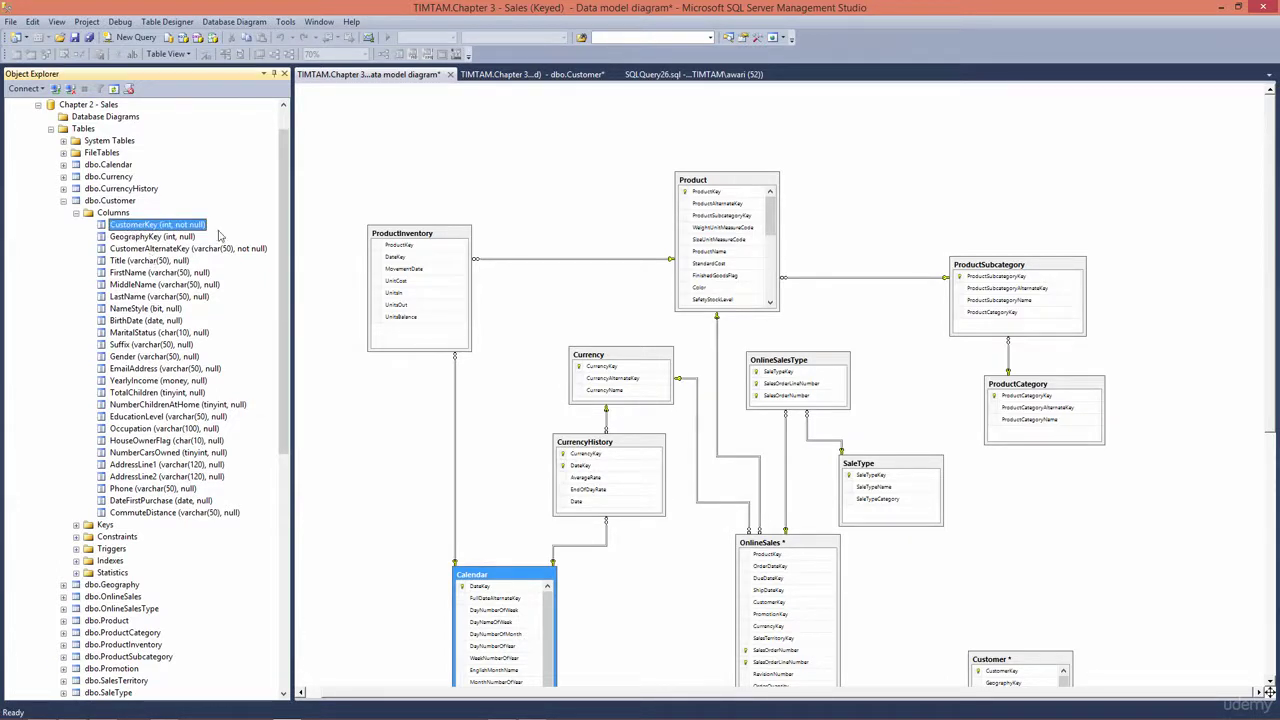
pyautogui.moveTo(283, 225); pyautogui.dragTo(283, 219)
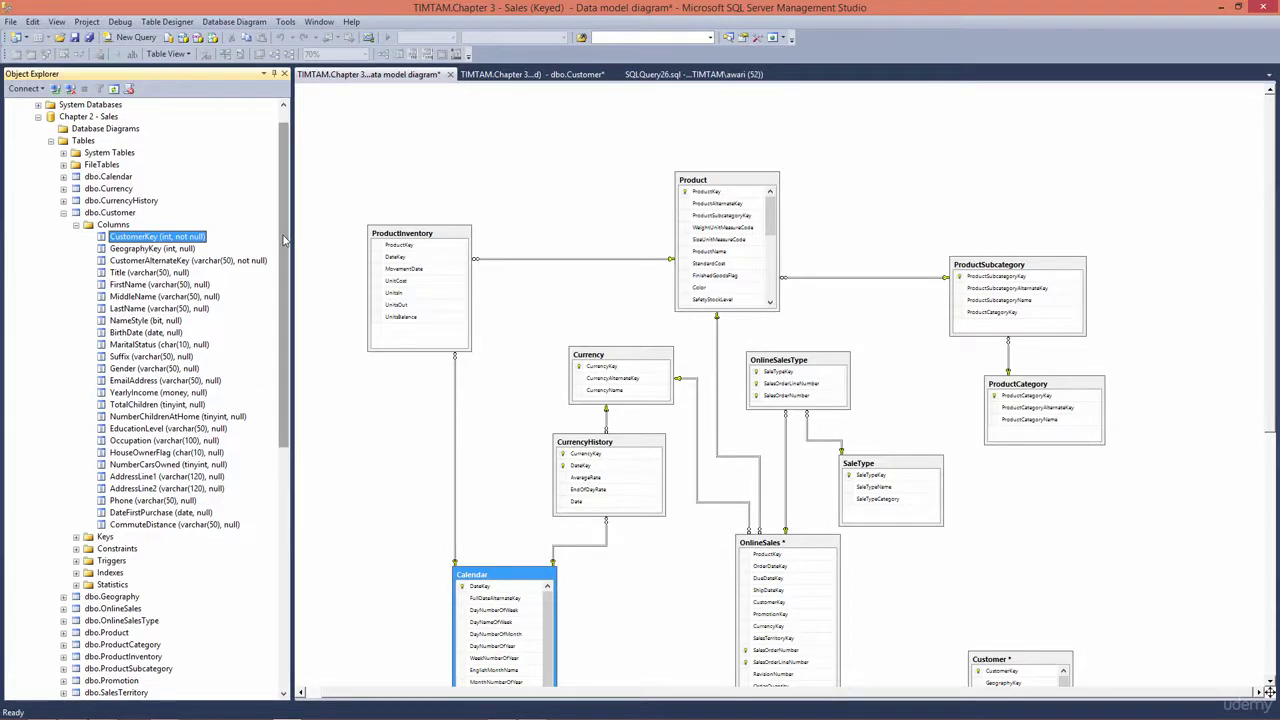
pyautogui.scroll(1, 284, 232)
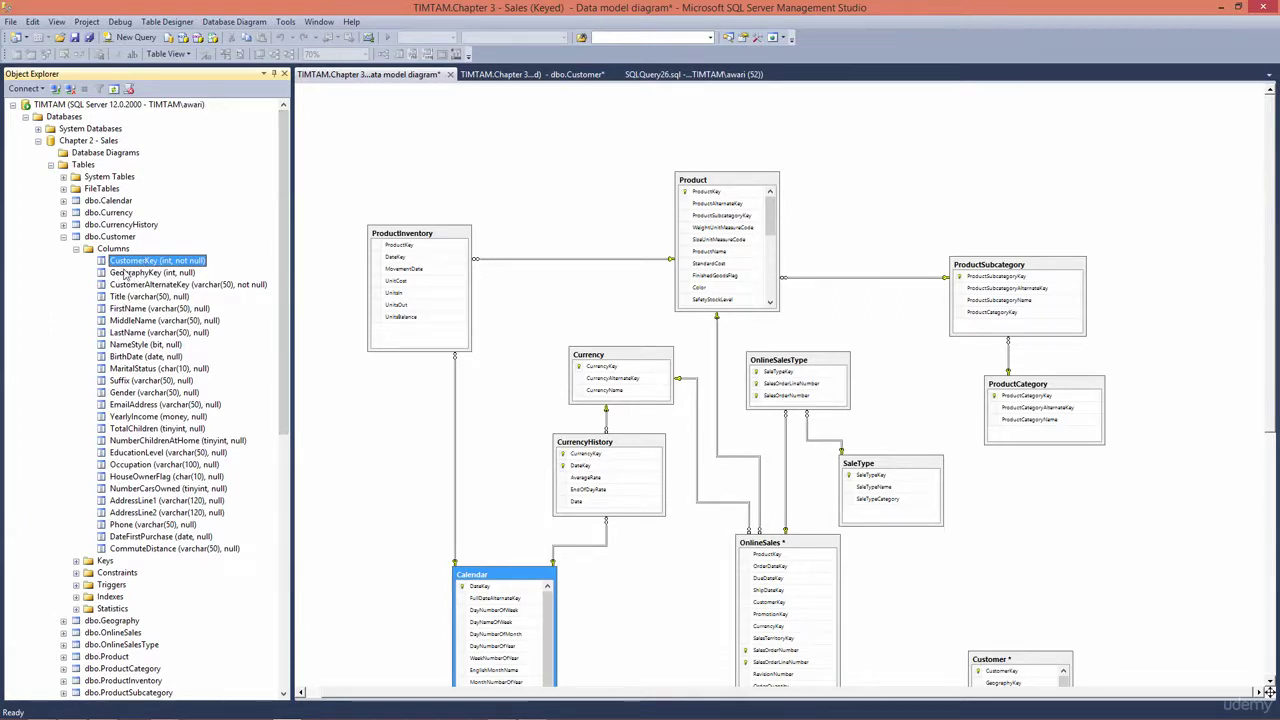
pyautogui.scroll(-1, 284, 265)
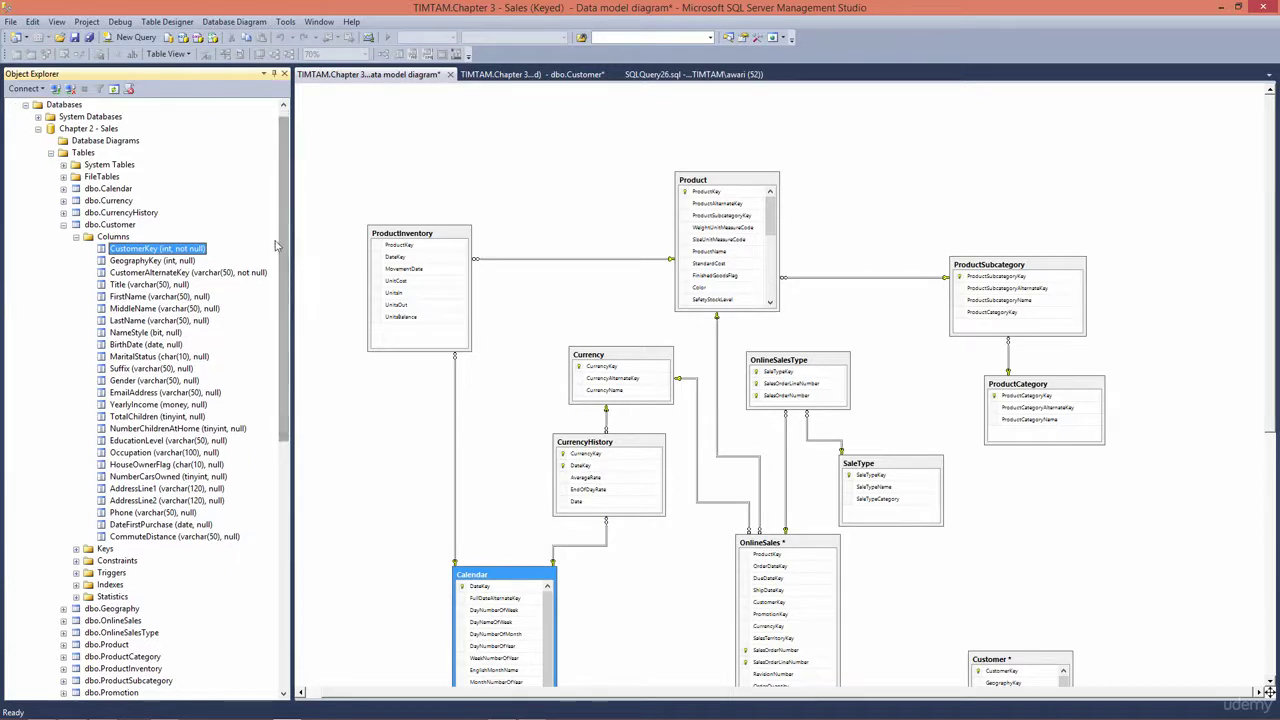
pyautogui.scroll(1, 287, 223)
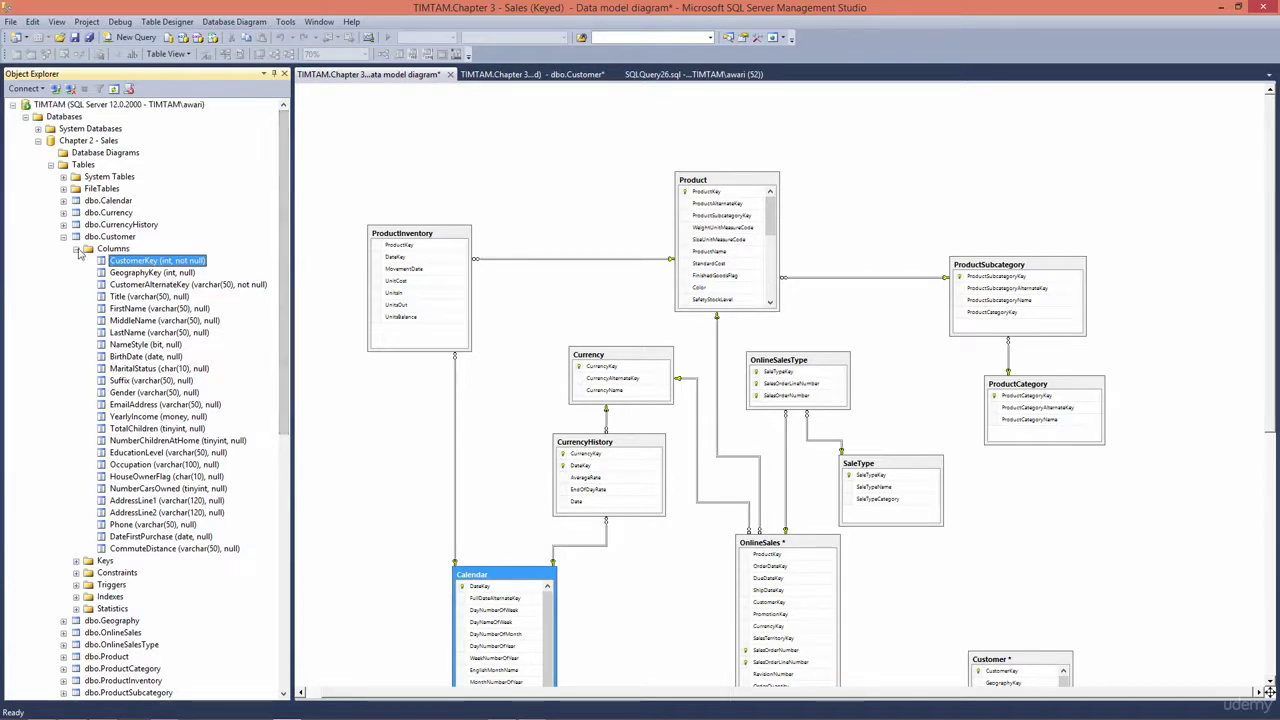
# Collapse the Customer table's columns, the Customer table and the Tables folder of Chapter 2 - Sales.
pyautogui.click(77, 249)
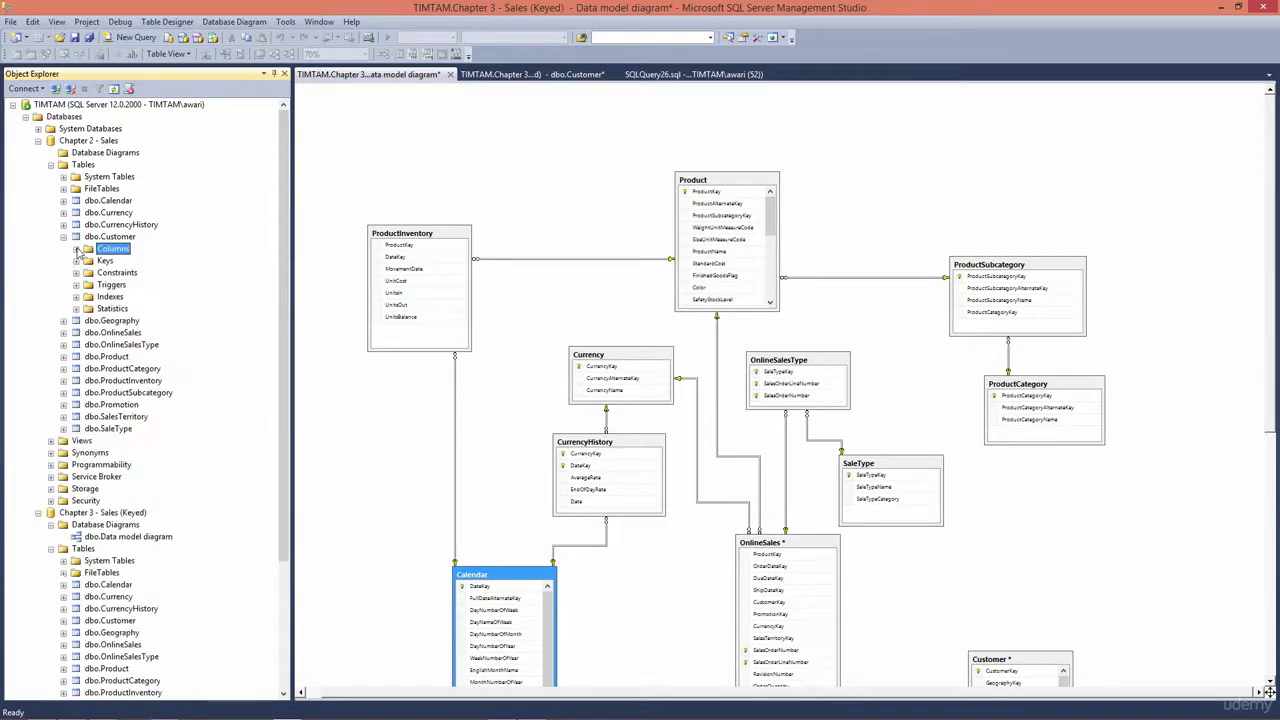
pyautogui.click(64, 237)
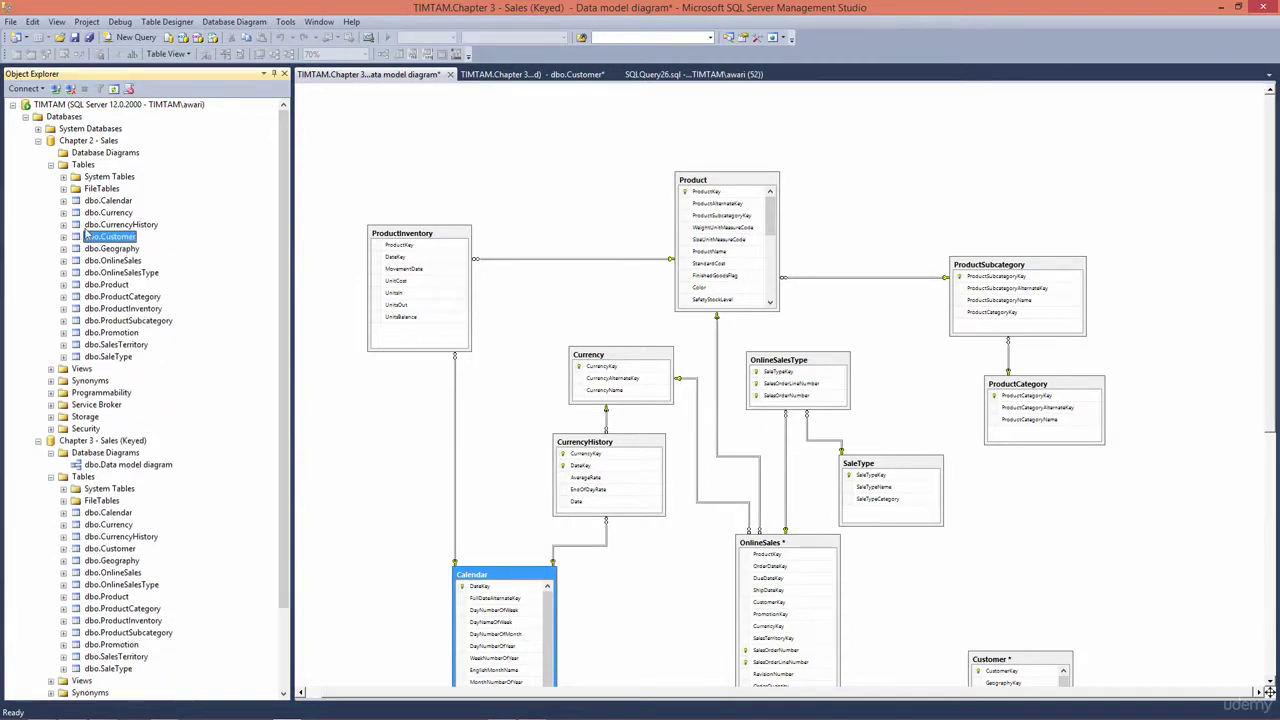
pyautogui.click(51, 165)
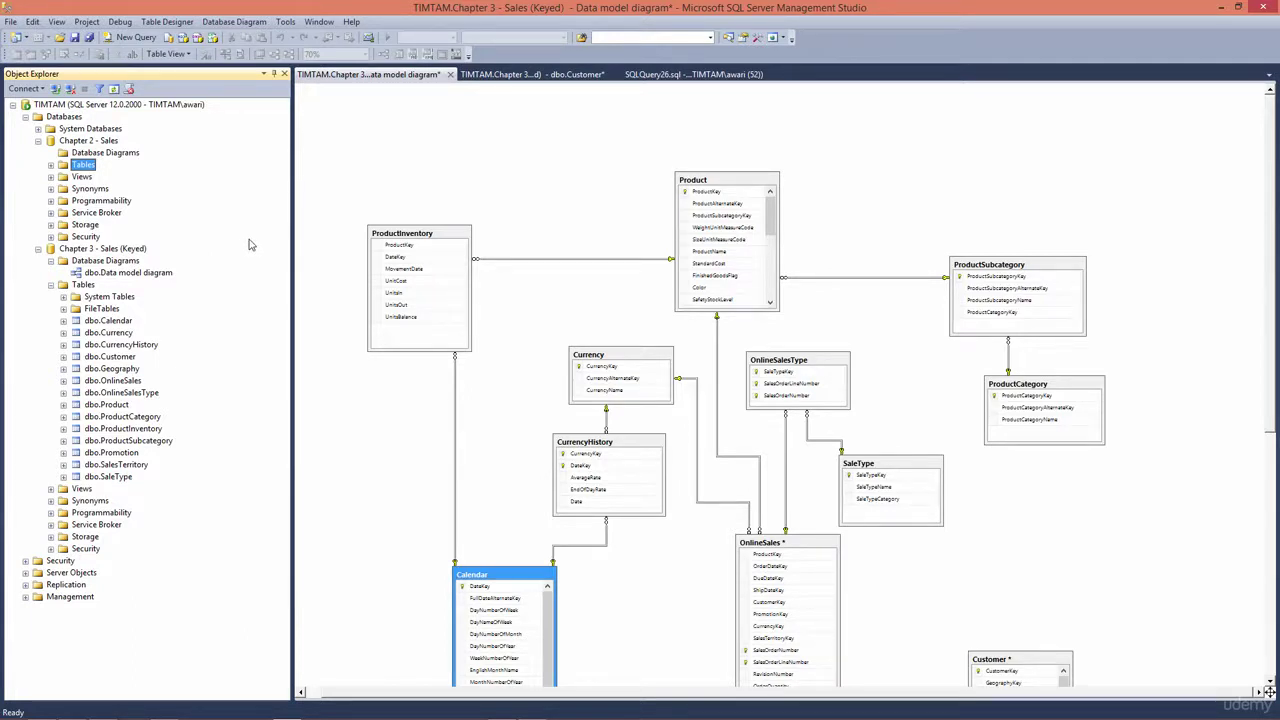
# Narrow Object Explorer to give the data model diagram more room, and clear the Calendar table's selection.
pyautogui.moveTo(291, 228); pyautogui.dragTo(260, 229)
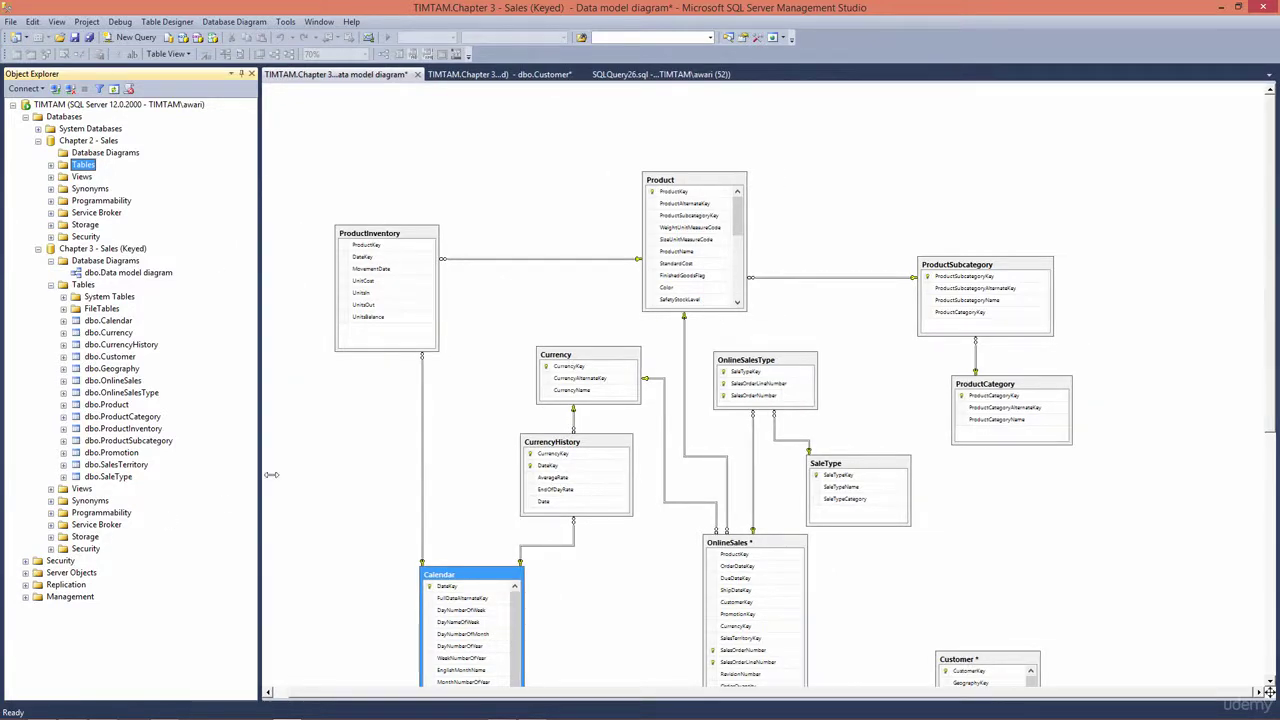
pyautogui.moveTo(252, 277); pyautogui.dragTo(241, 330)
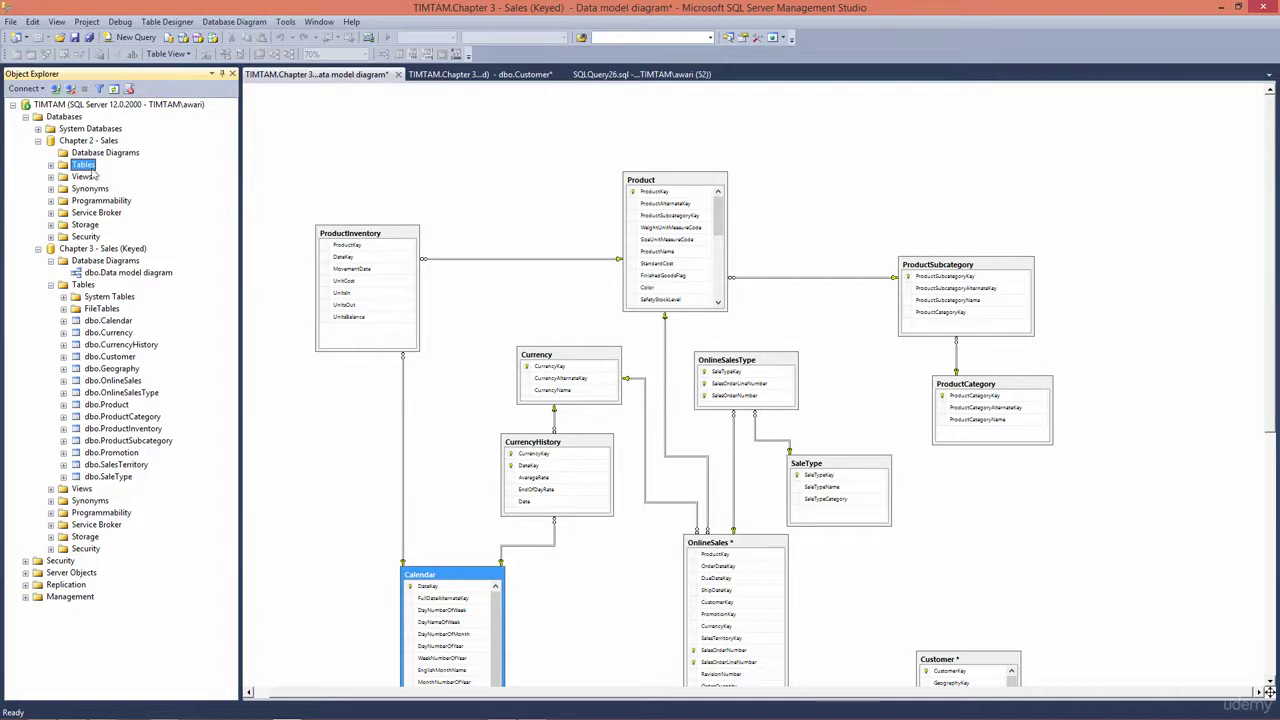
pyautogui.click(51, 164)
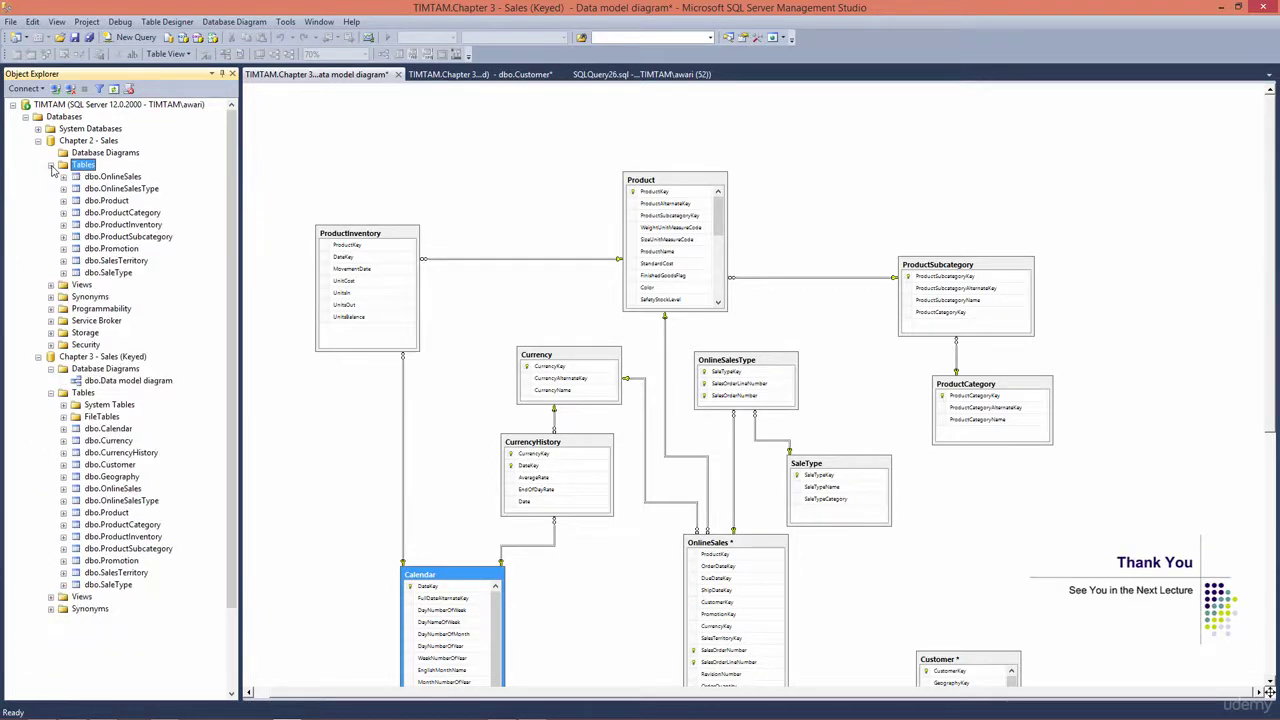
pyautogui.click(51, 164)
pyautogui.click(338, 163)
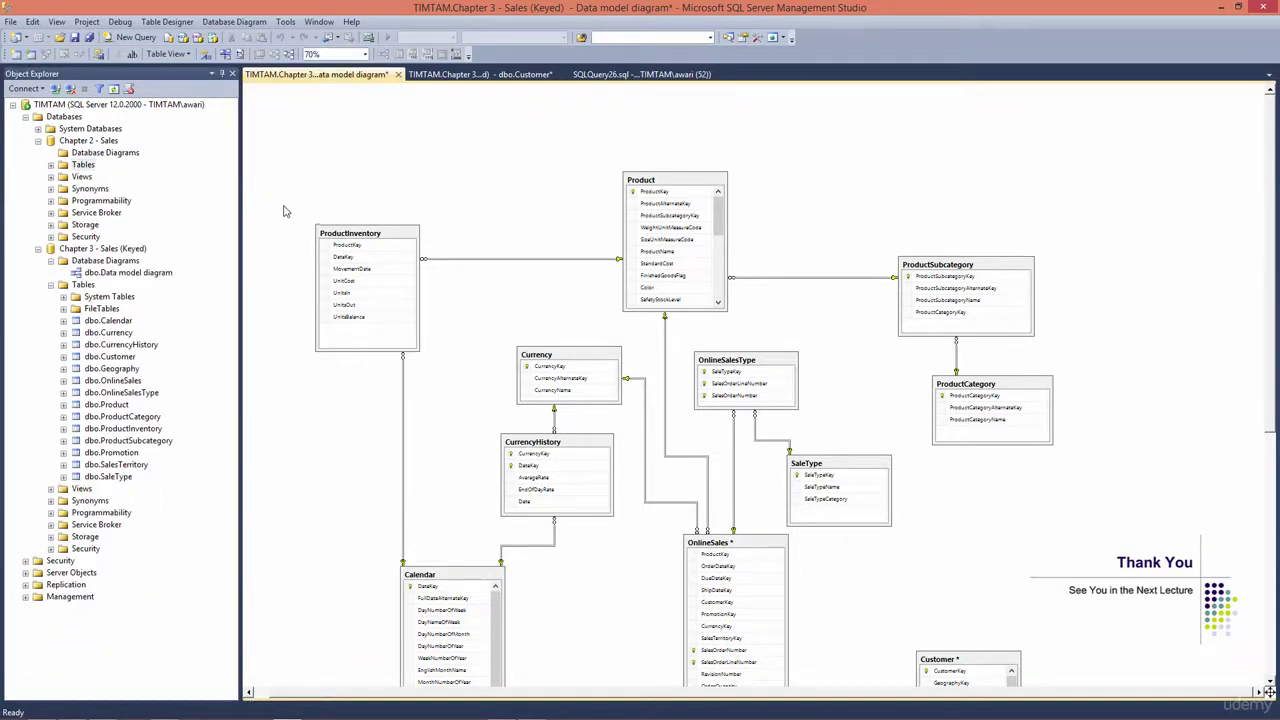